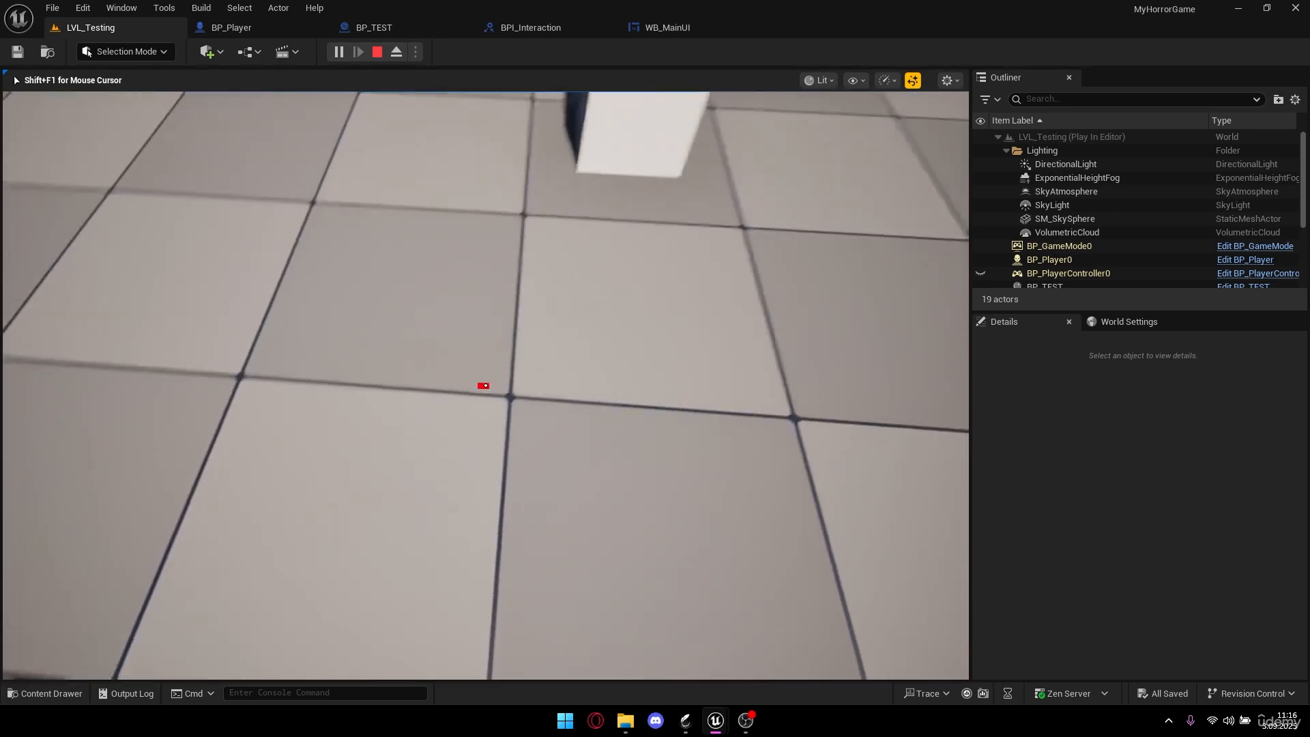
- Walk up to the white test cube in the running level and end the play session
key("w")
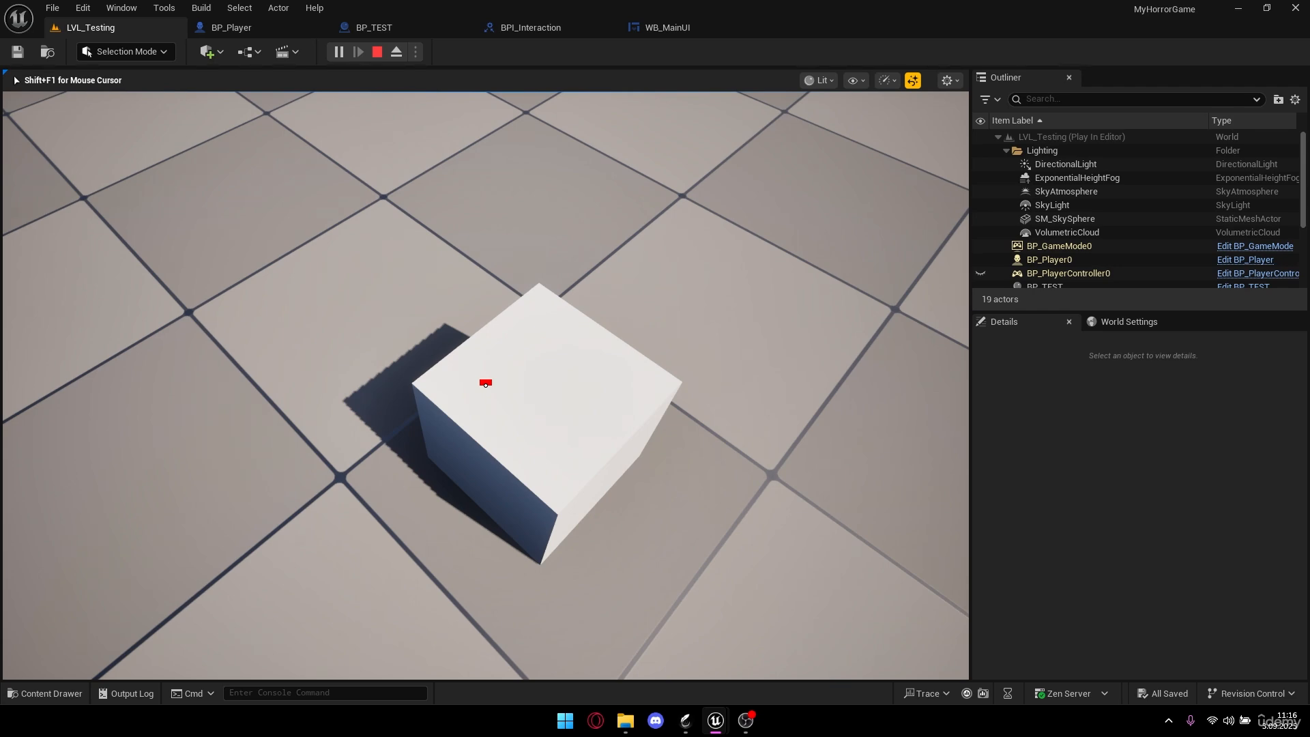
key("Escape")
scroll(545, 111, "down", 6)
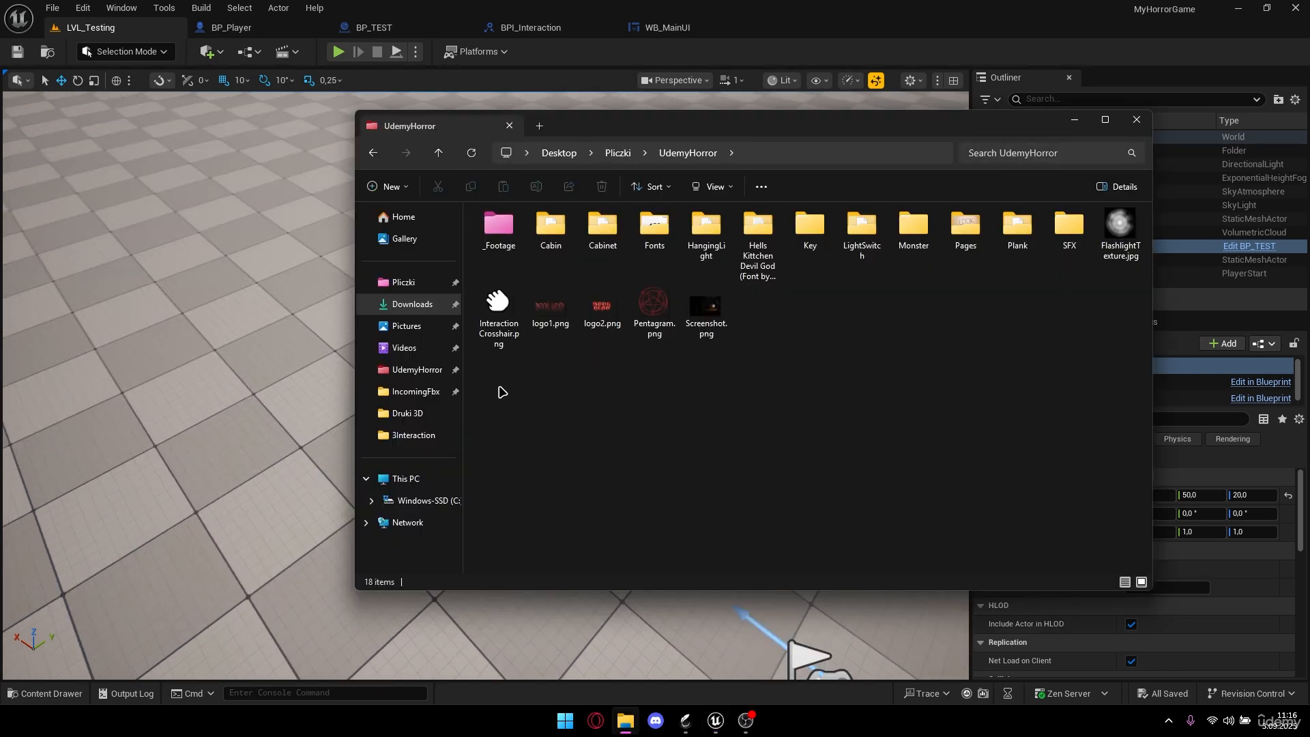
left_click_drag(501, 391, 1103, 217)
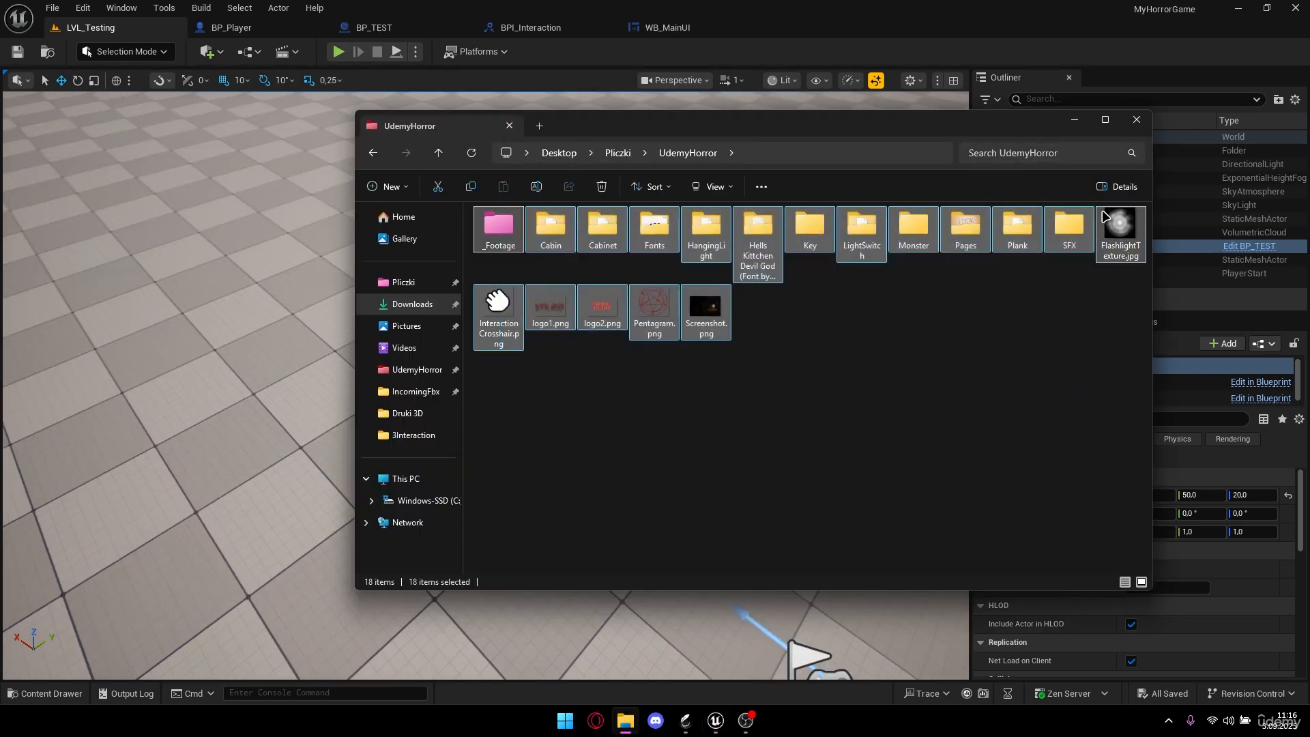
left_click(863, 349)
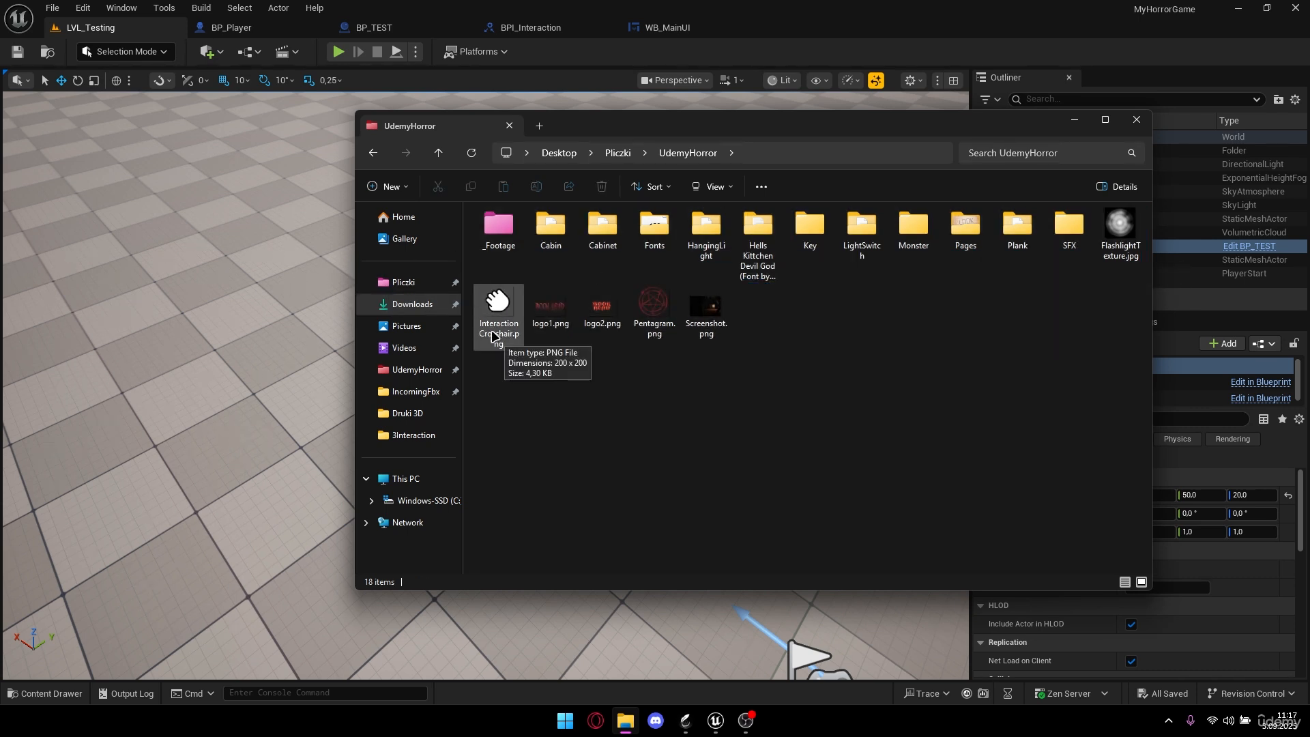
- Create a folder named Images inside the project's UI folder and open it
left_click(72, 693)
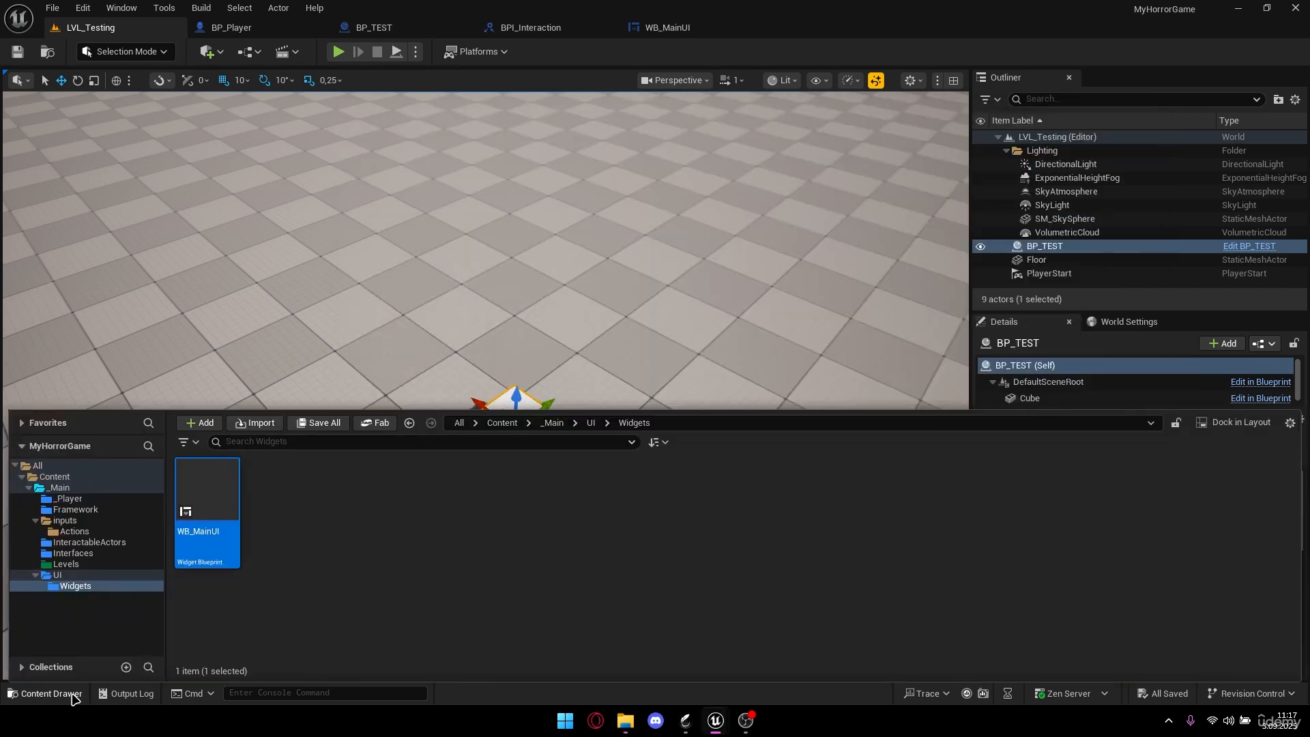
left_click(590, 422)
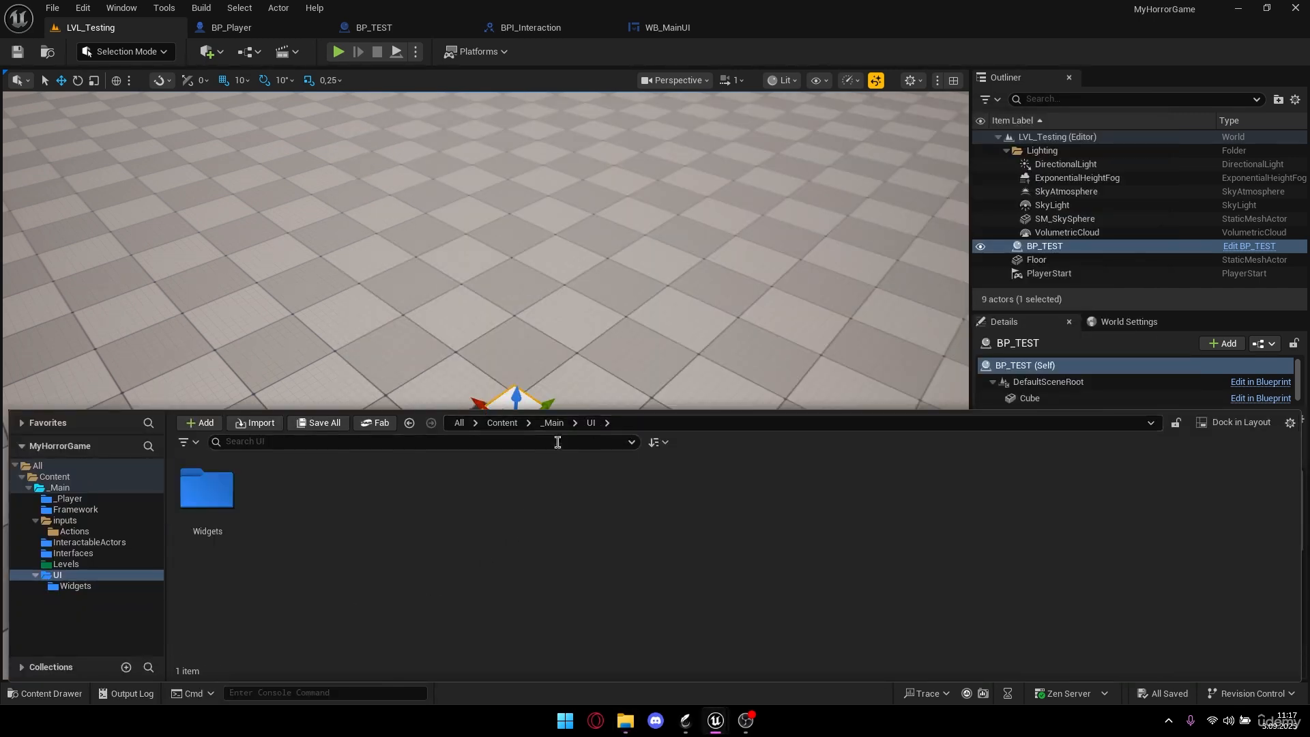
right_click(558, 520)
left_click(638, 263)
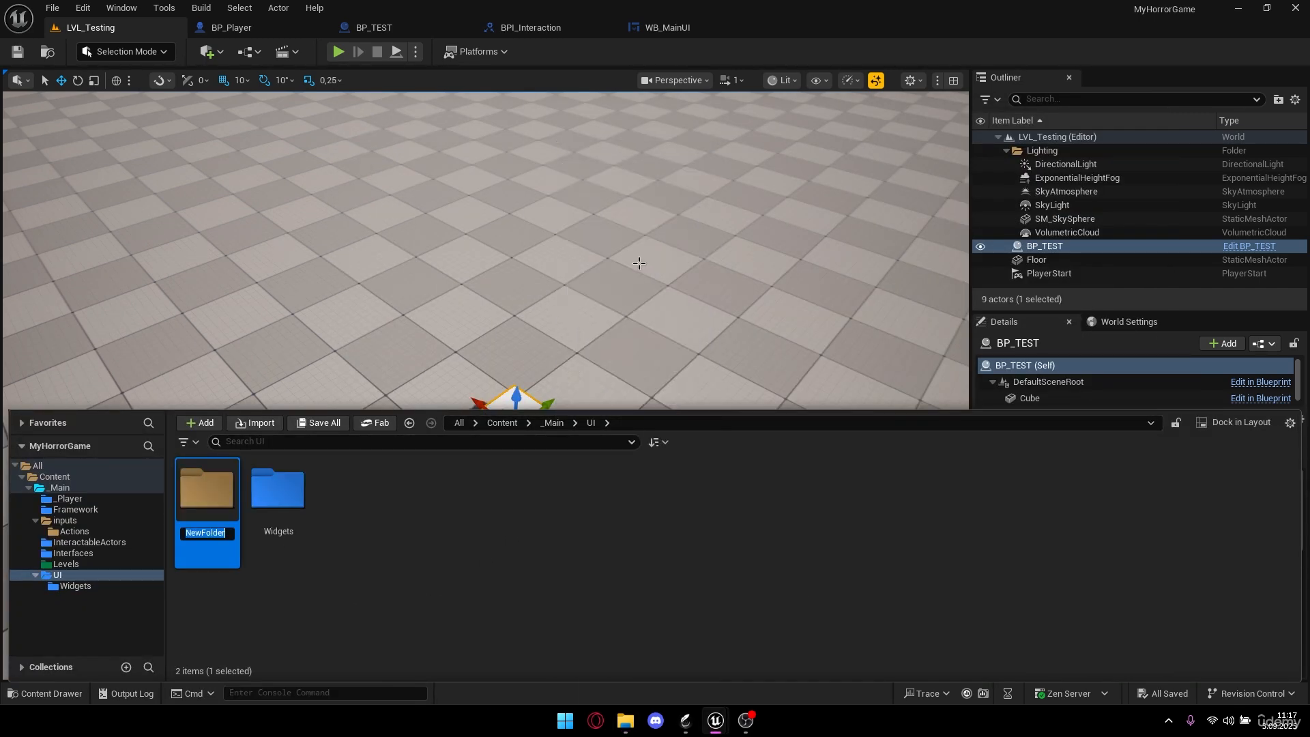
type("Images")
key("Return")
key("Return")
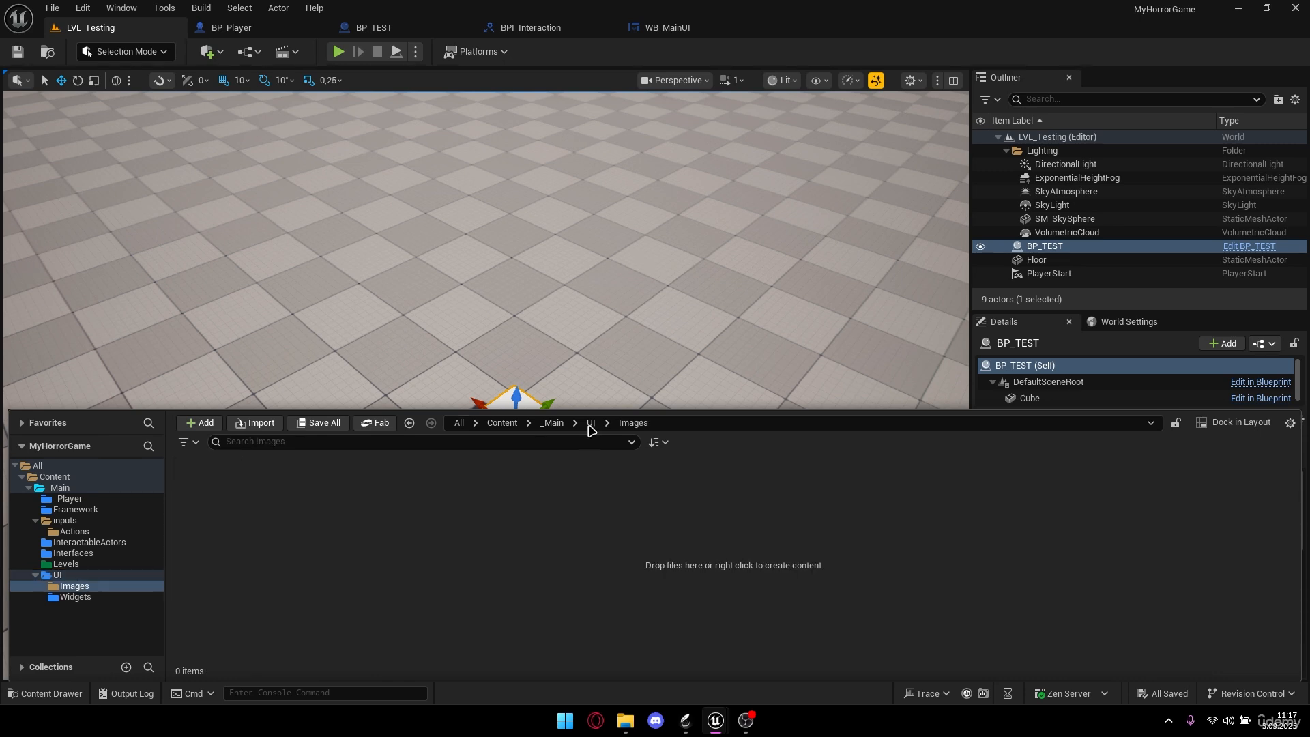
- Import InteractionCrosshair.png from the UdemyHorror folder in File Explorer into the Images folder, and close File Explorer
left_click(624, 721)
left_click_drag(496, 311, 274, 458)
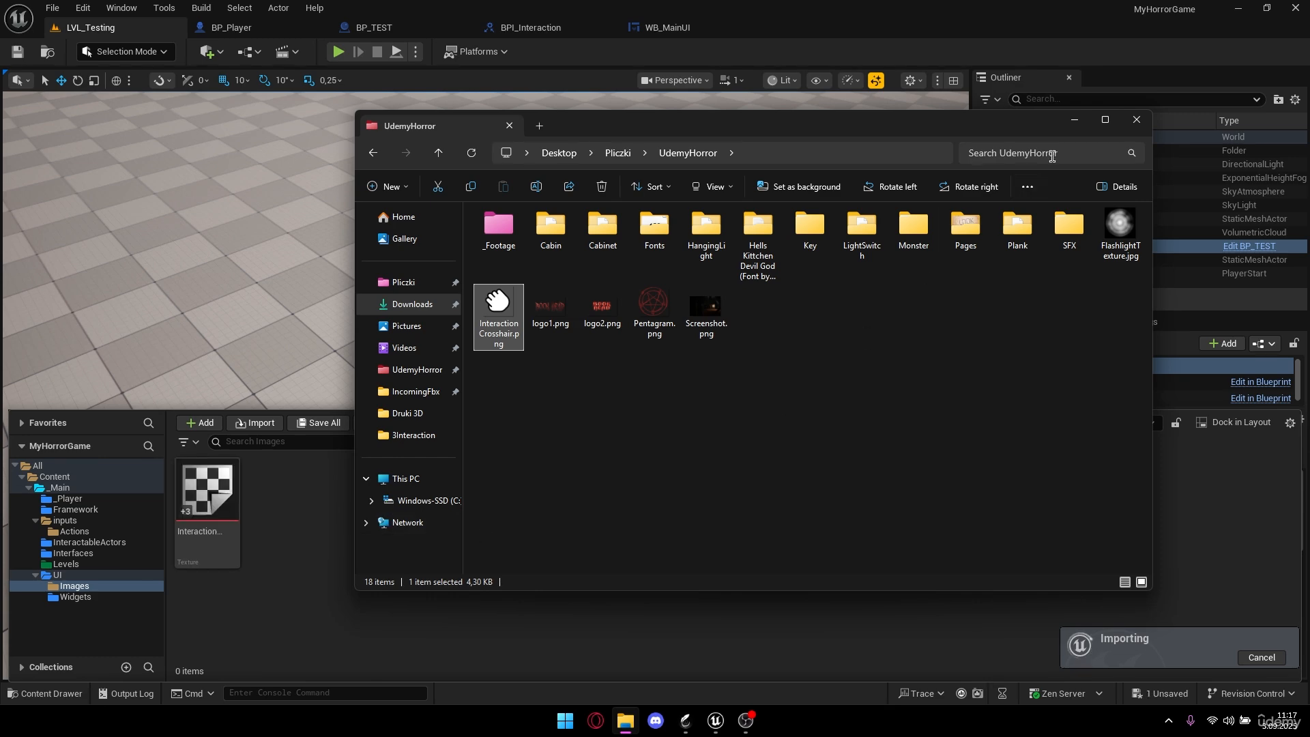
left_click(1150, 120)
- Open the InteractionCrosshair texture to check it, save it and close its editor
left_click(231, 508)
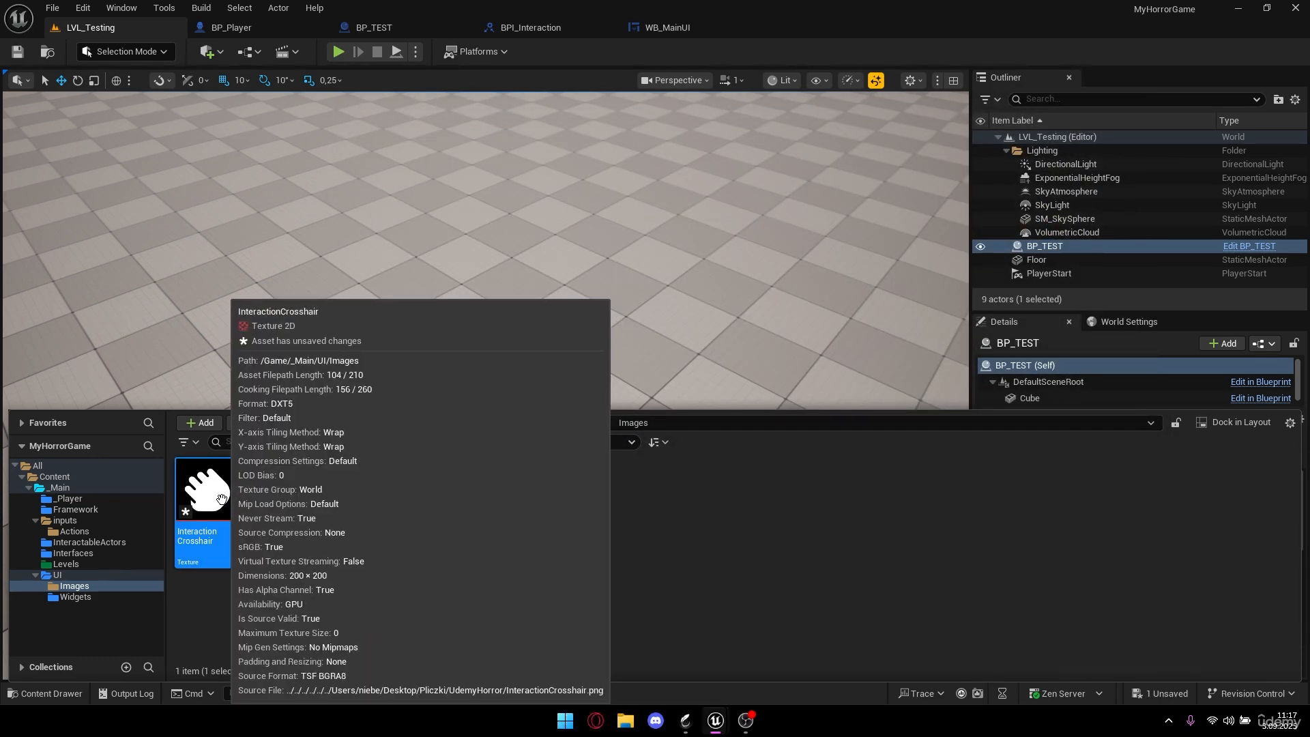
scroll(499, 348, "up", 6)
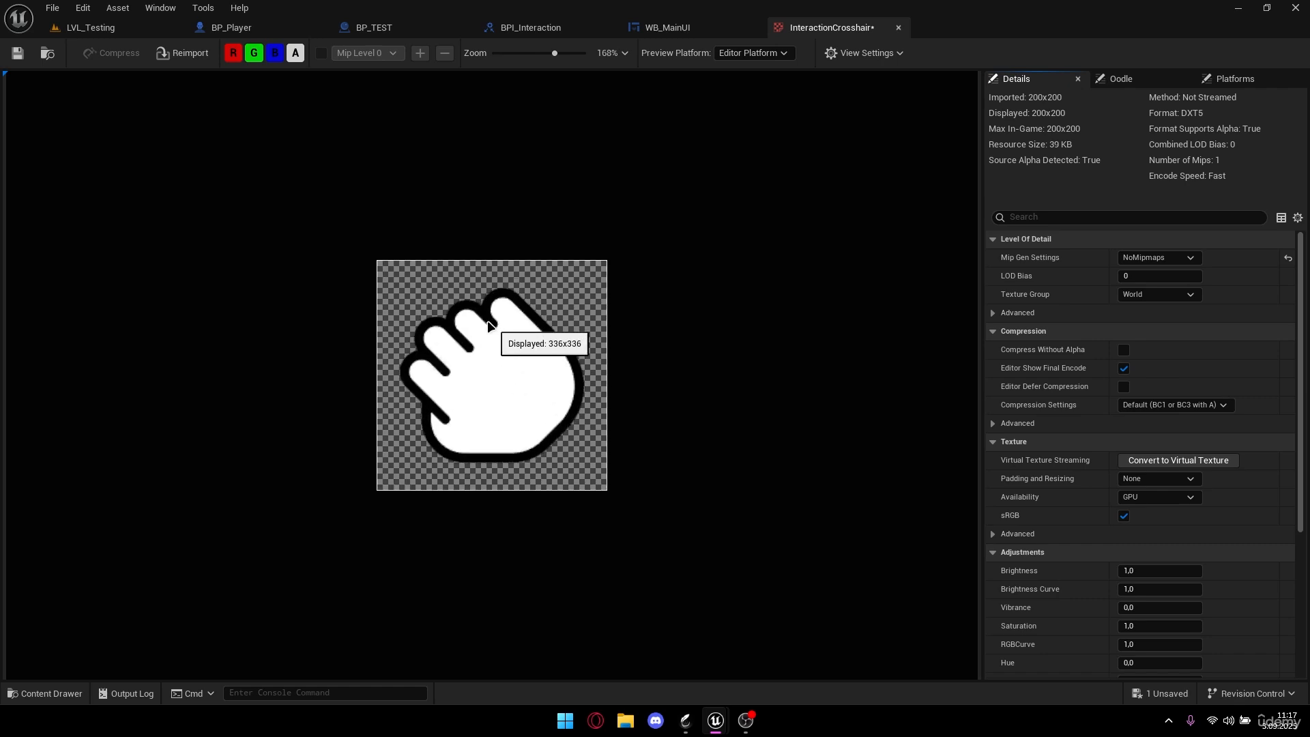
scroll(520, 362, "down", 4)
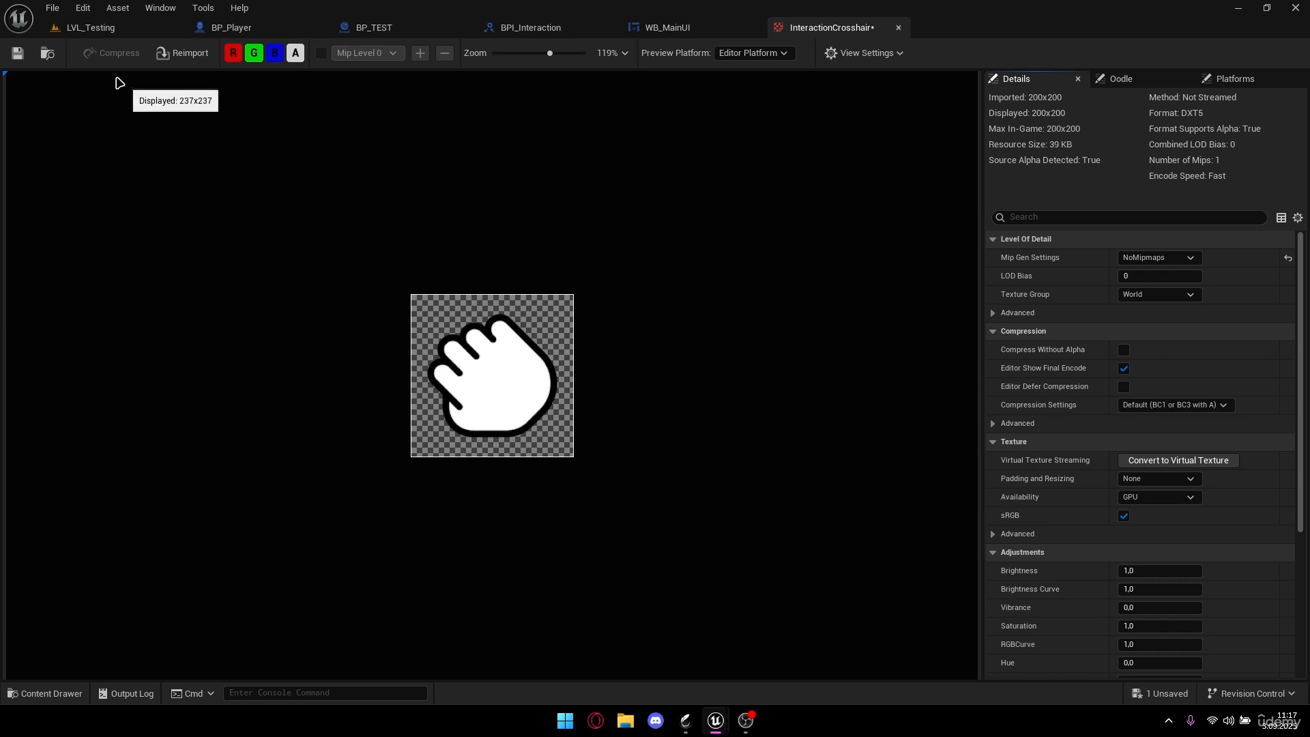
left_click(18, 54)
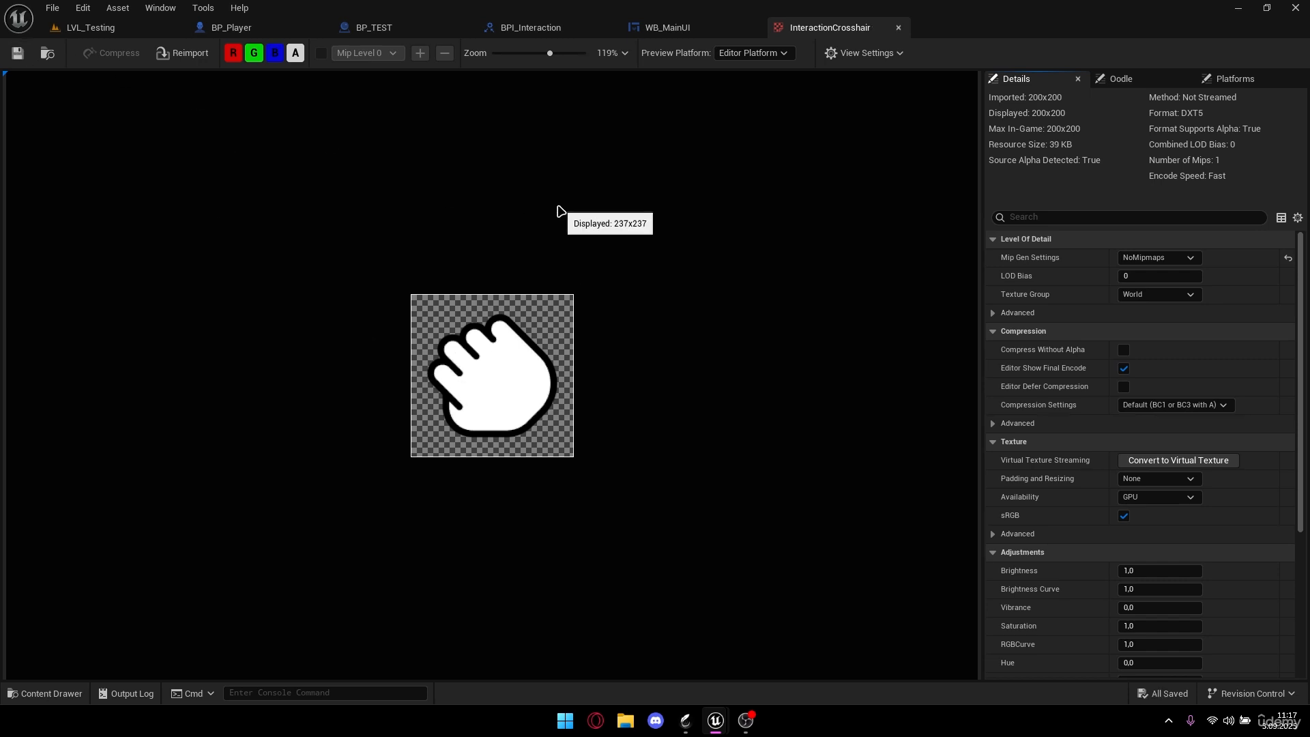
left_click(899, 29)
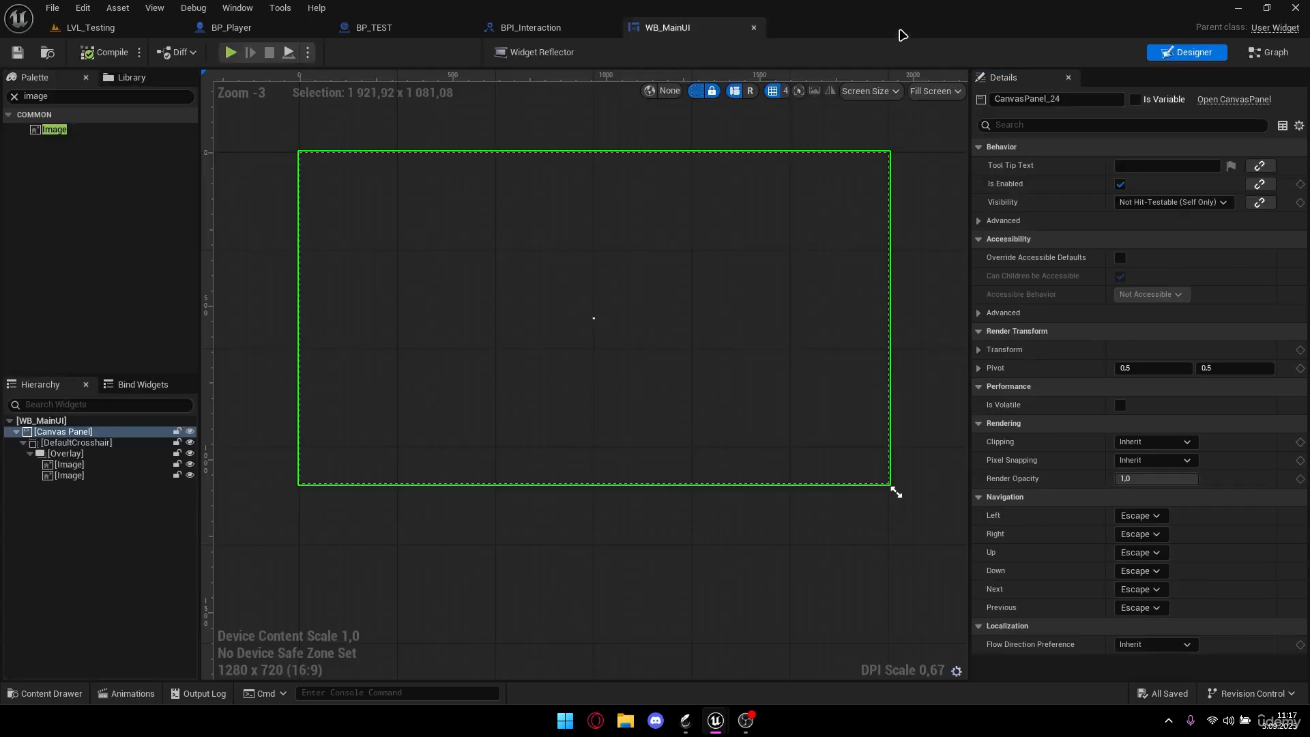
- Collapse DefaultCrosshair in the WB_MainUI hierarchy and add a Size Box to the canvas near the existing crosshair
scroll(595, 324, "up", 18)
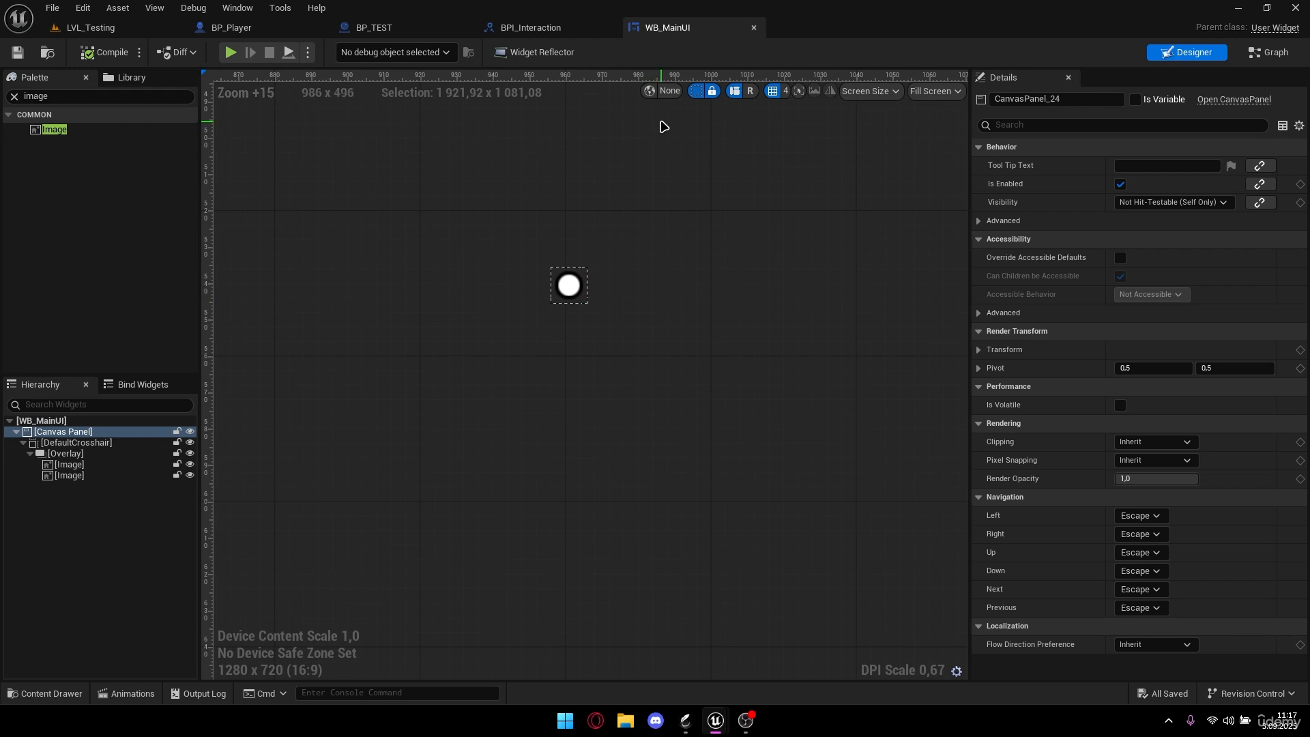
left_click(23, 443)
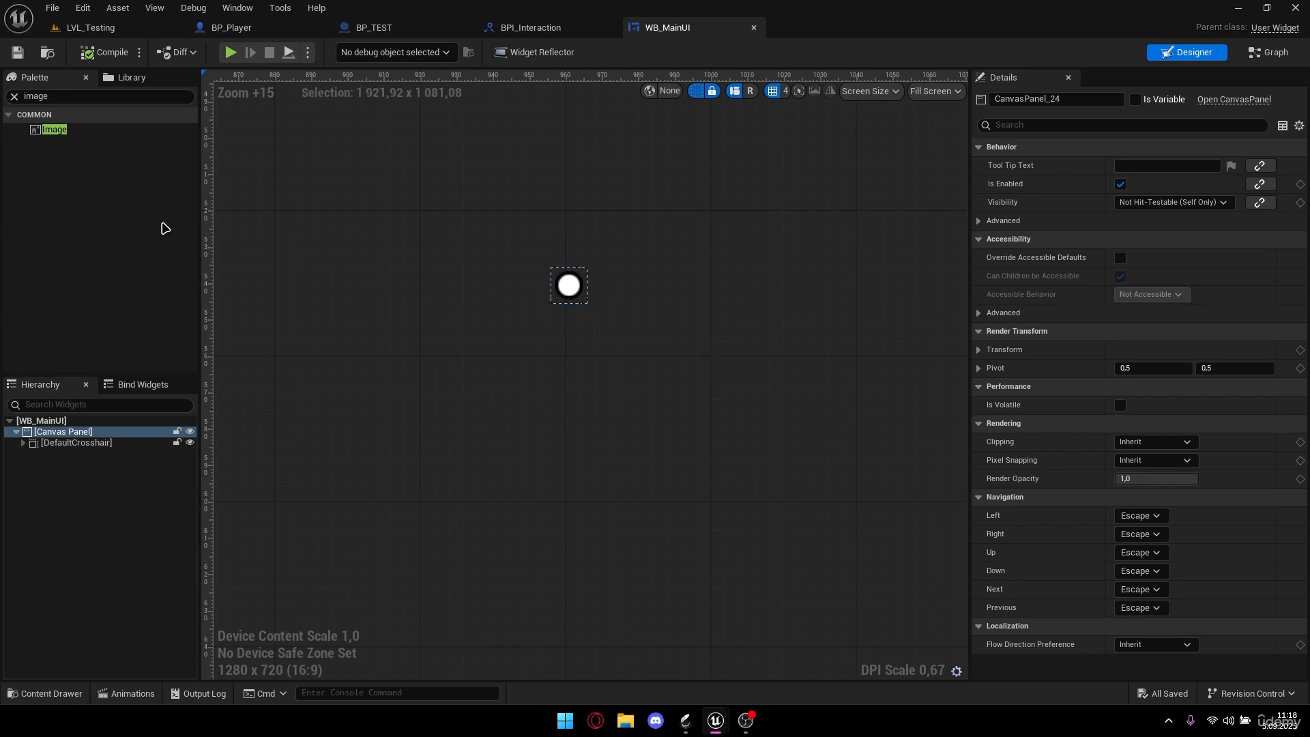
left_click(14, 96)
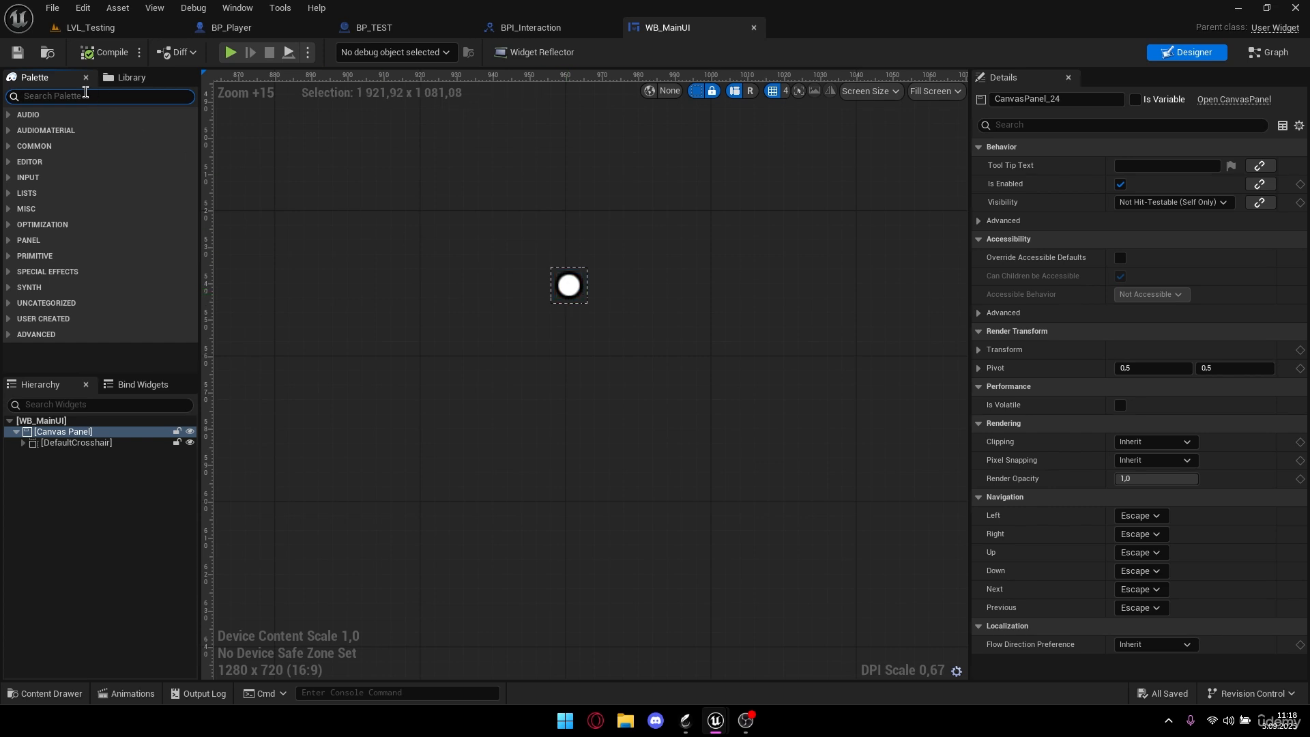
type("size")
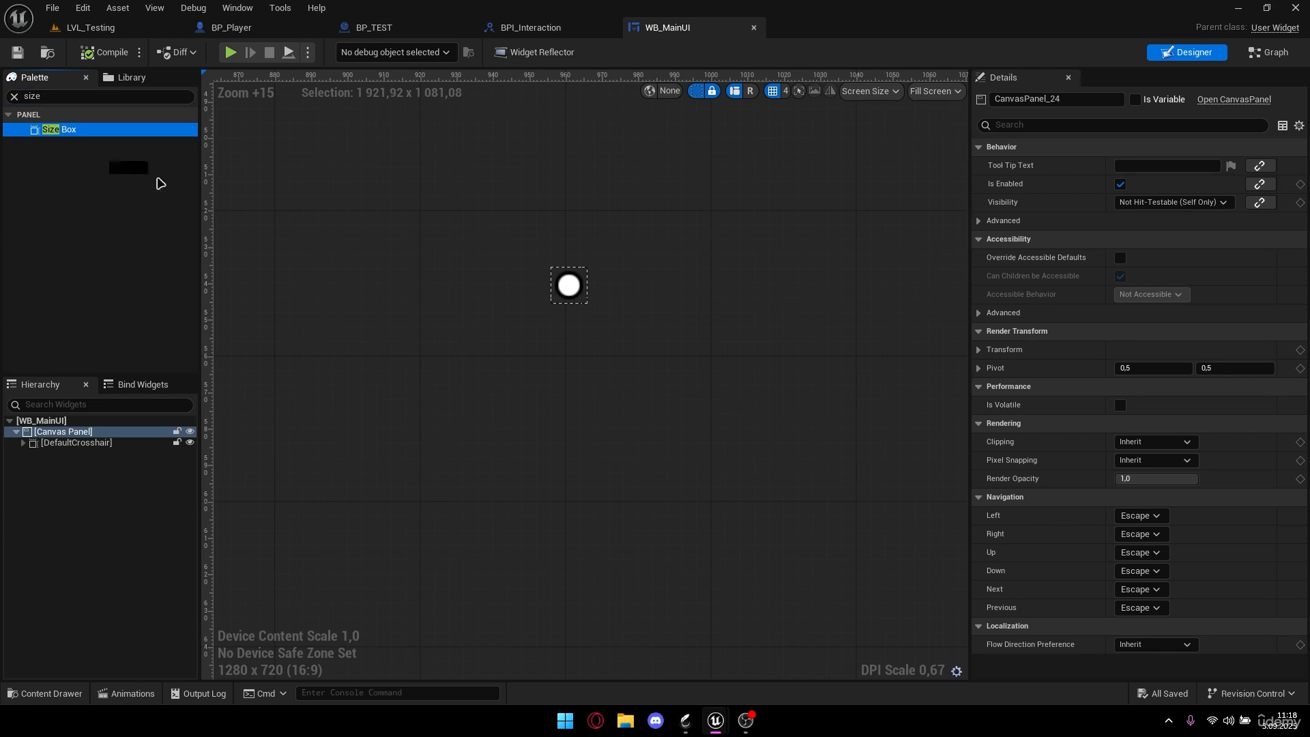
left_click_drag(160, 183, 432, 301)
scroll(546, 324, "down", 3)
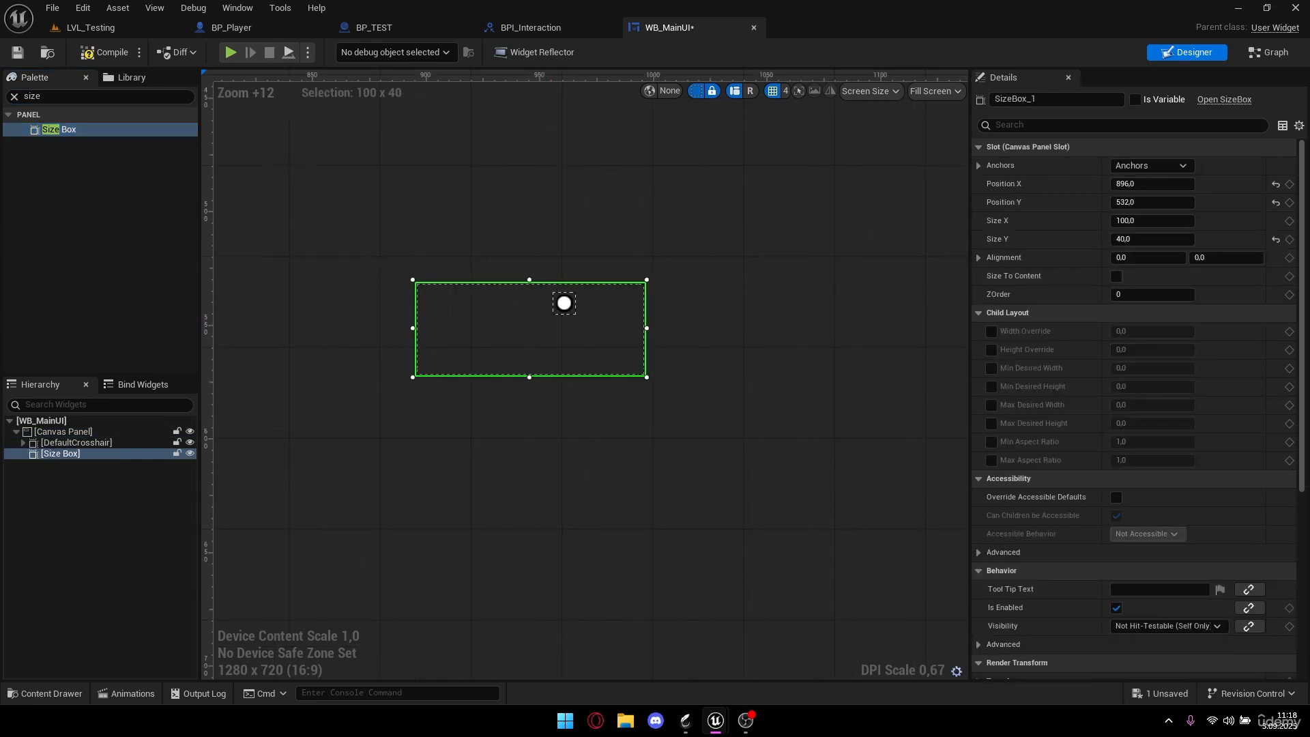
scroll(877, 207, "down", 4)
scroll(839, 217, "up", 1)
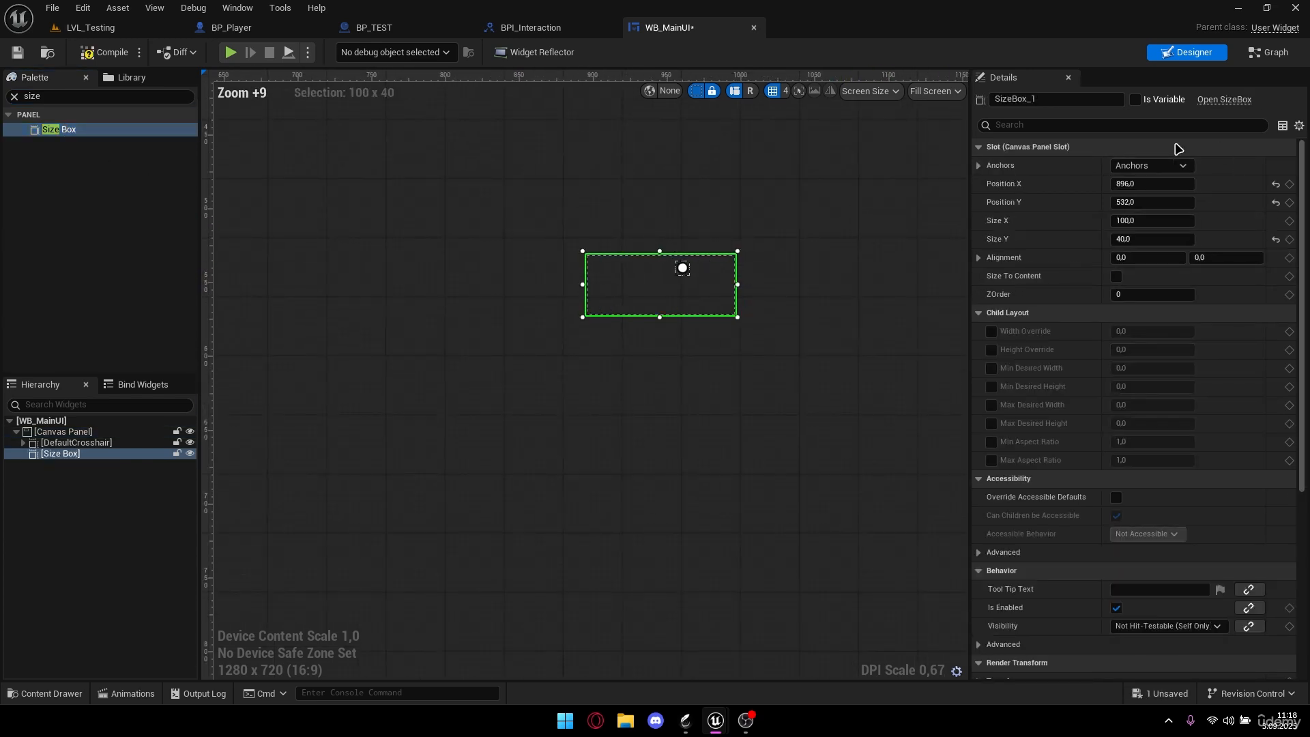
- Anchor the new size box to the canvas centre and set its alignment to 0.5 on both axes
left_click(1153, 165)
left_click(1209, 208)
right_click_drag(847, 228, 779, 233)
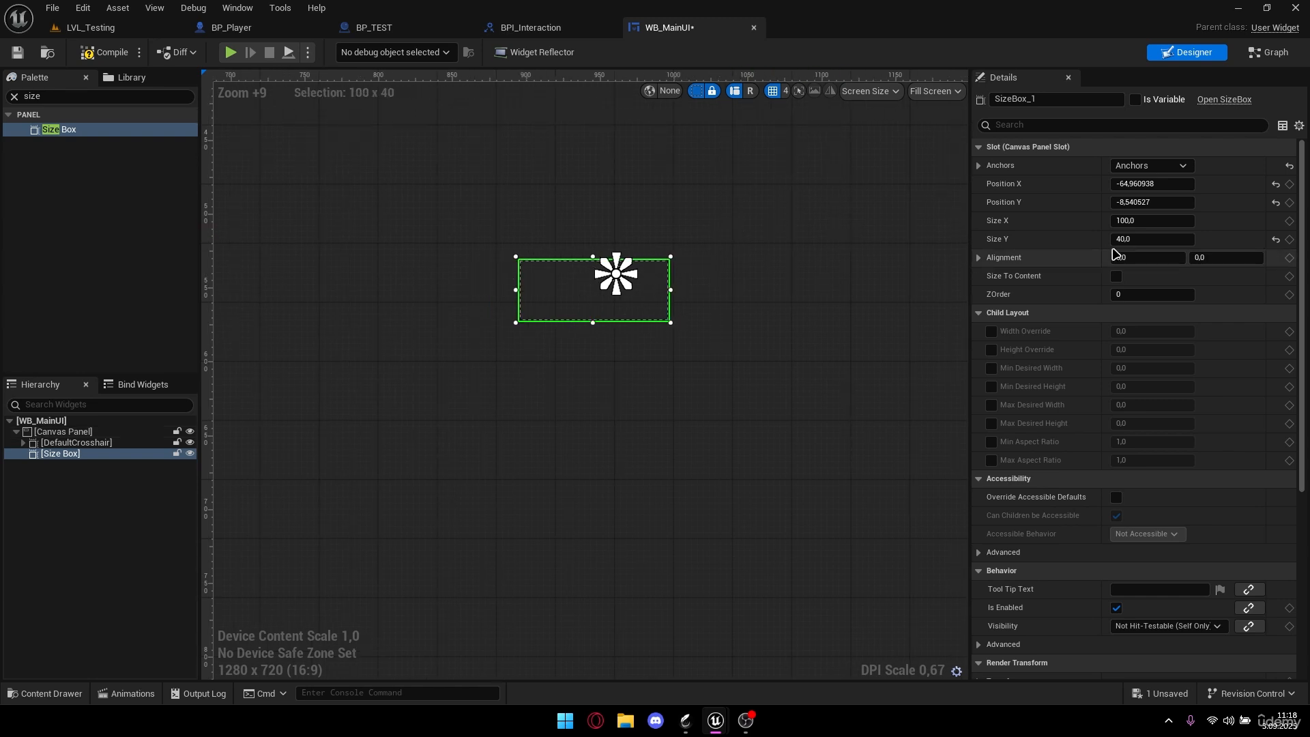
left_click(1129, 258)
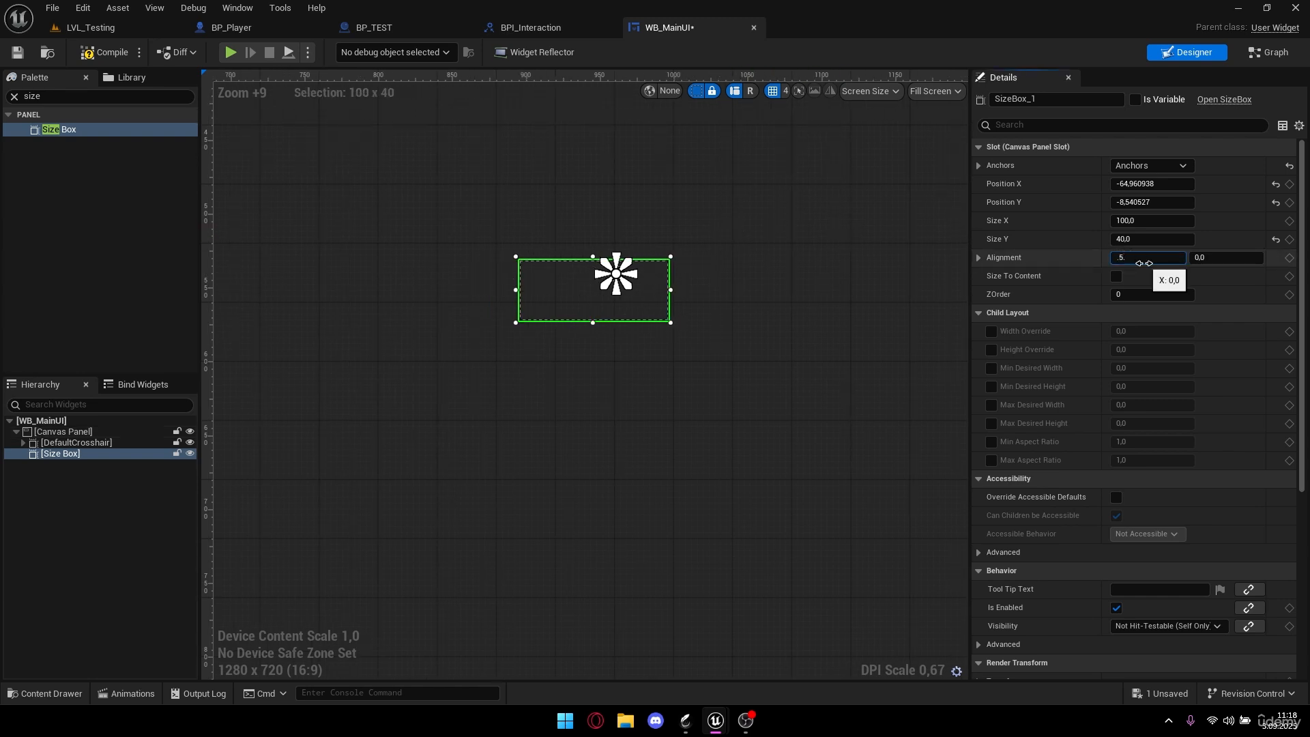
type(".5")
key("Tab")
type(".5")
key("Return")
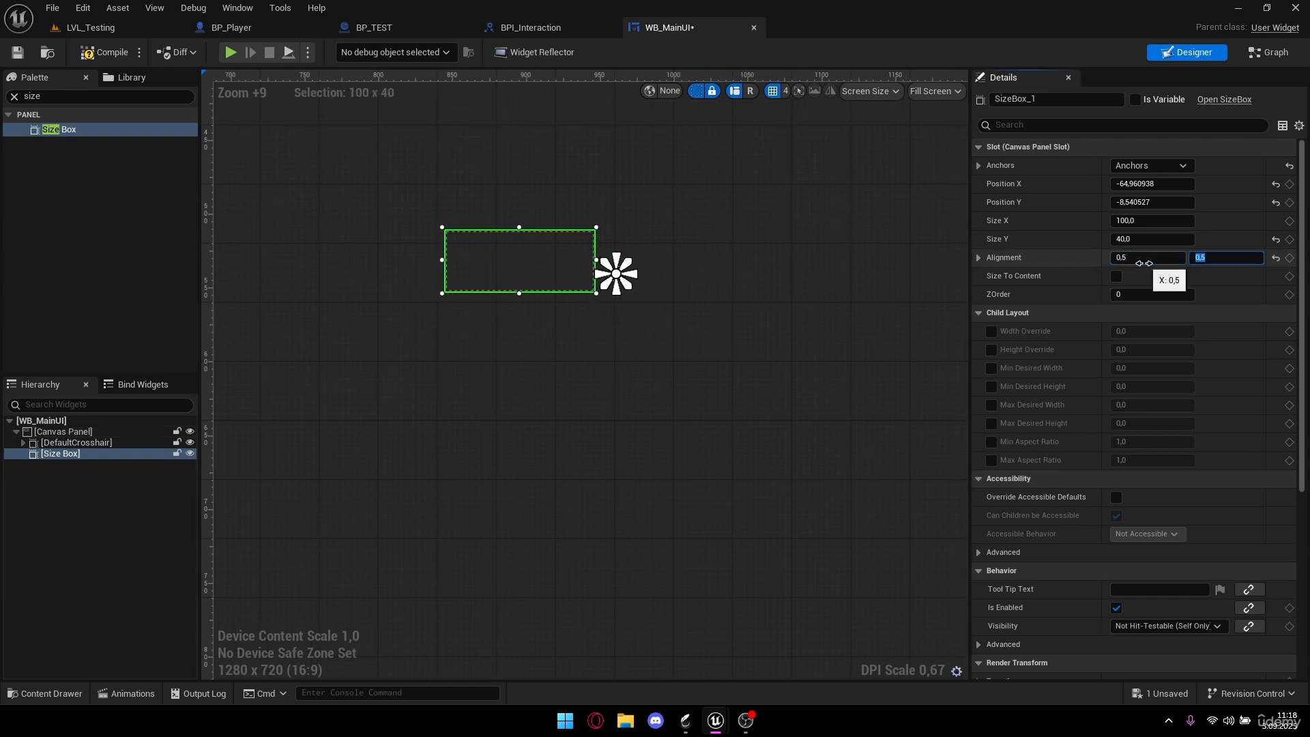
- Set the size box's X and Y position to 0
left_click(1136, 220)
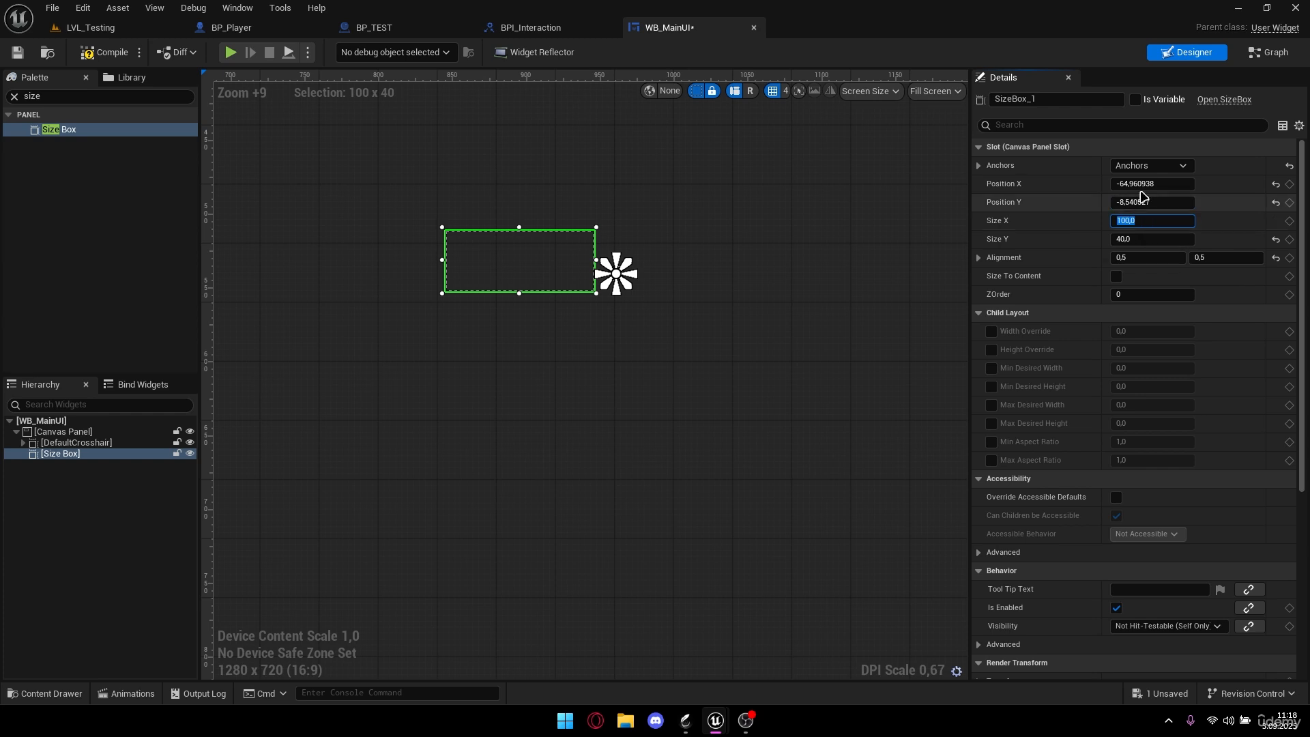
left_click(1141, 184)
type("0")
key("Tab")
type("0")
key("Return")
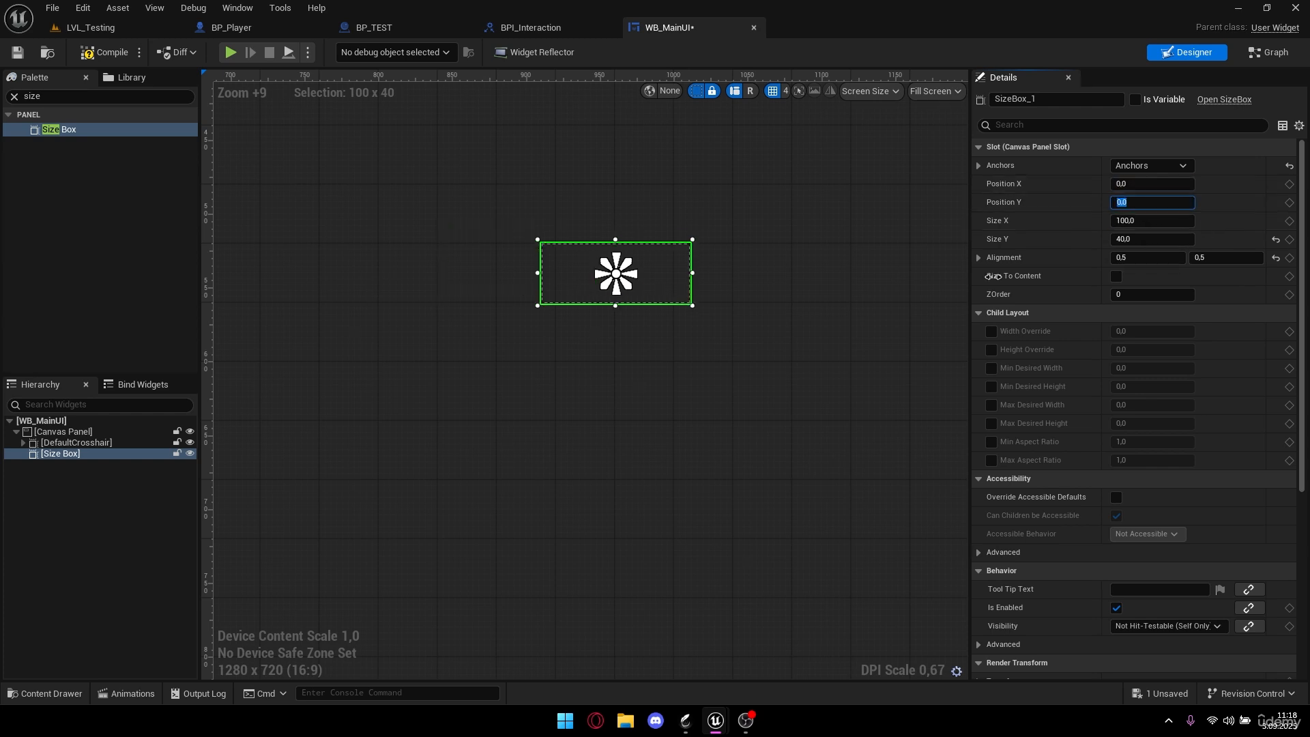
- Set the size box's dimensions to 25 by 25
scroll(663, 228, "up", 9)
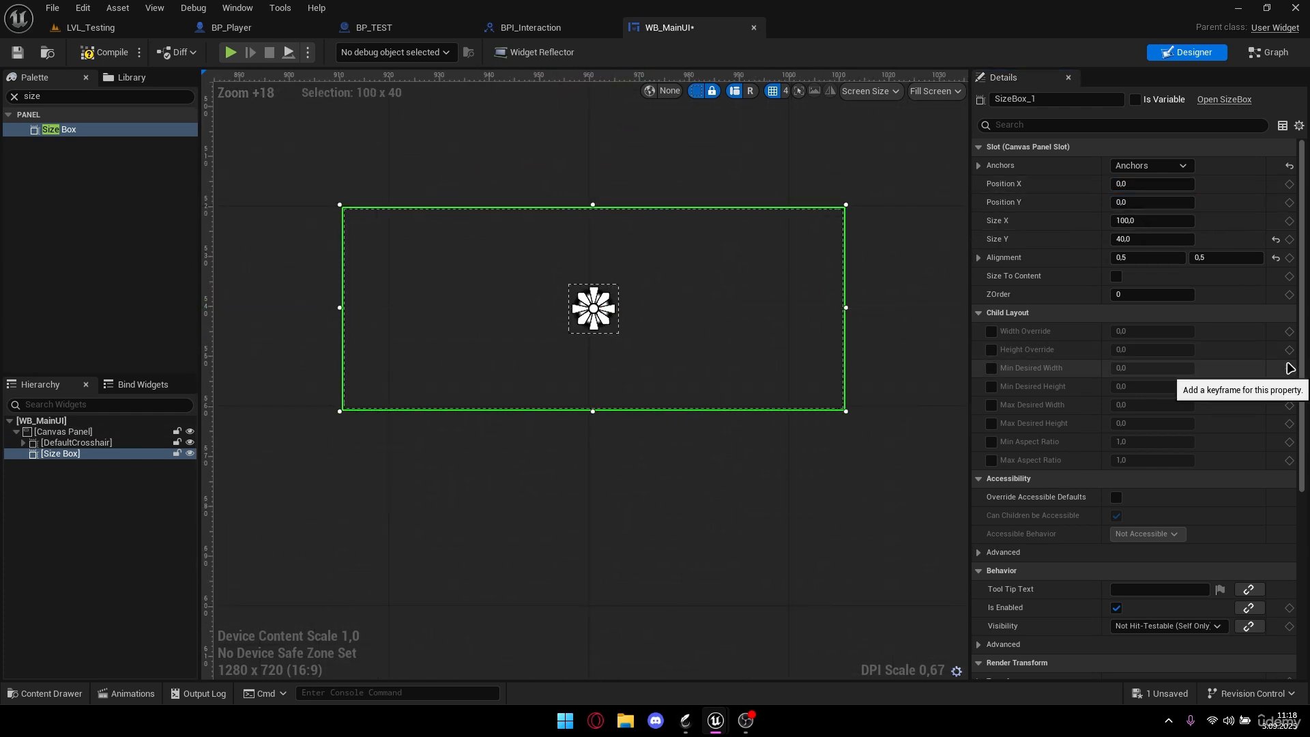
left_click(1166, 223)
type("25")
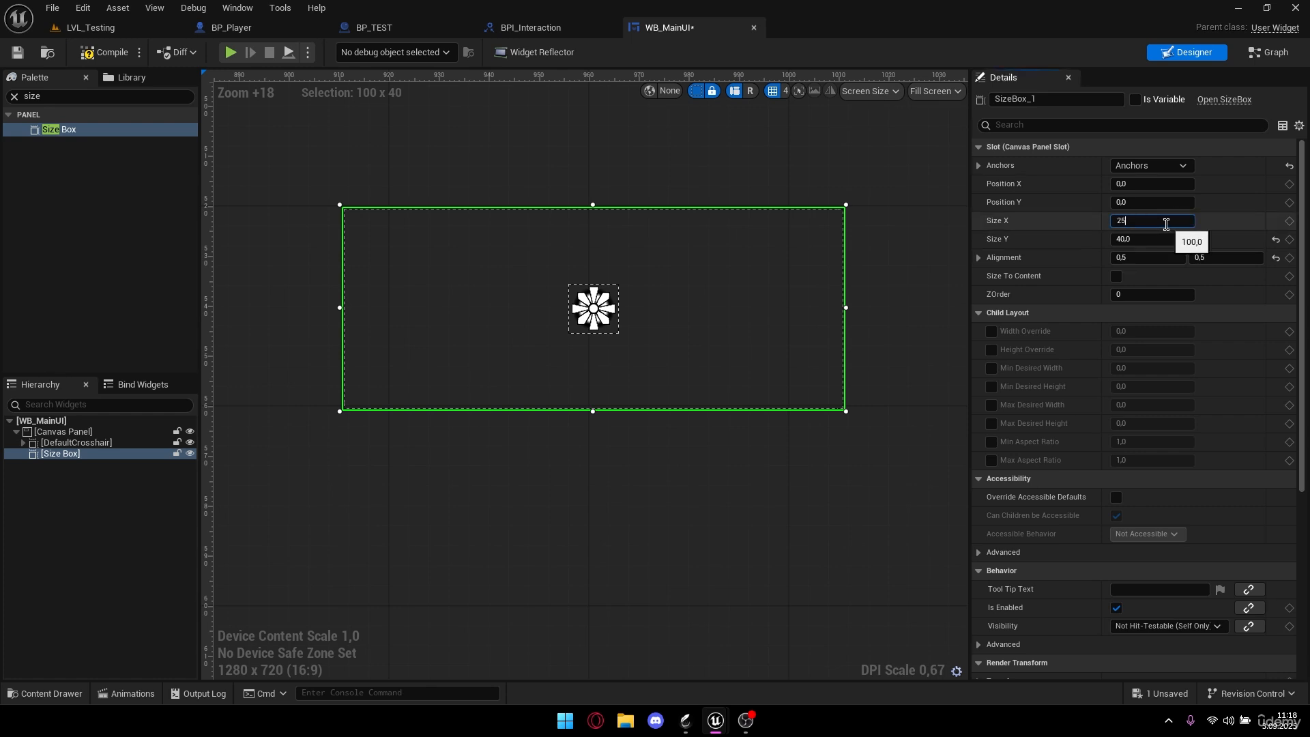
key("Tab")
type("25")
key("Return")
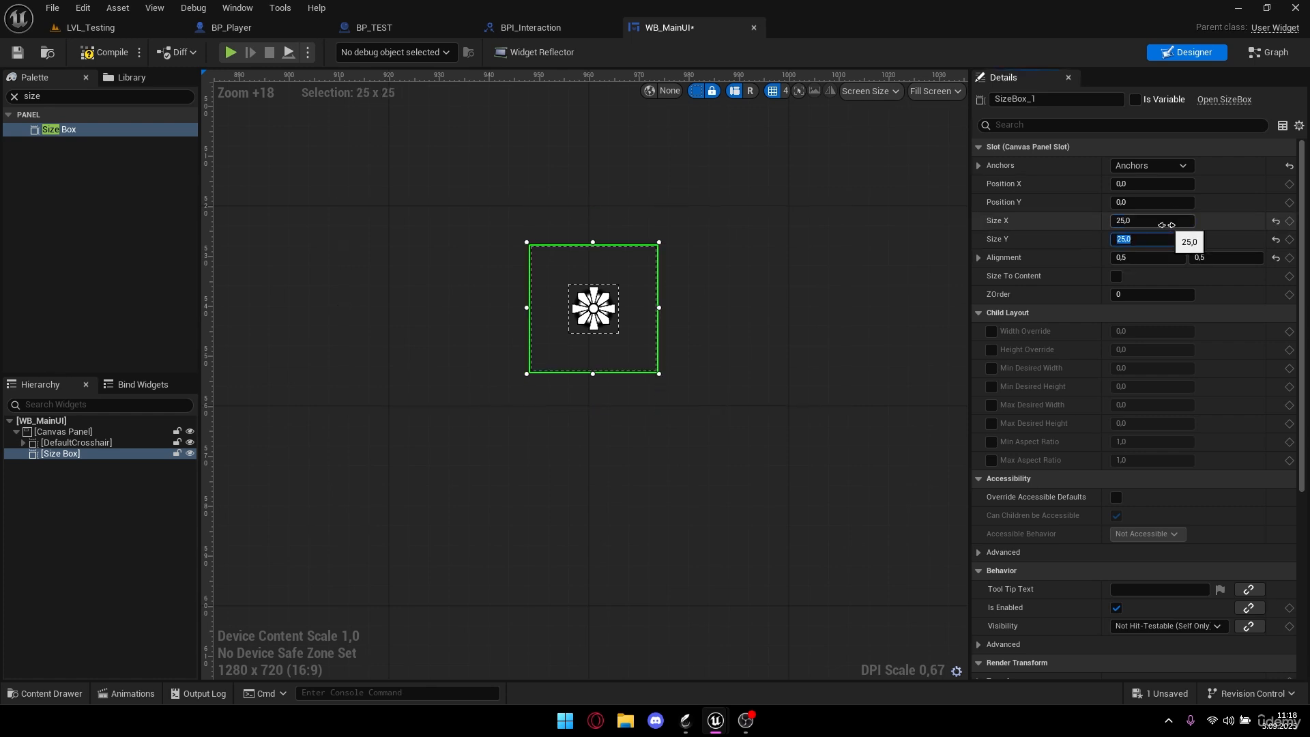
- Rename the new size box as InteractionCrosshair
left_click(760, 298)
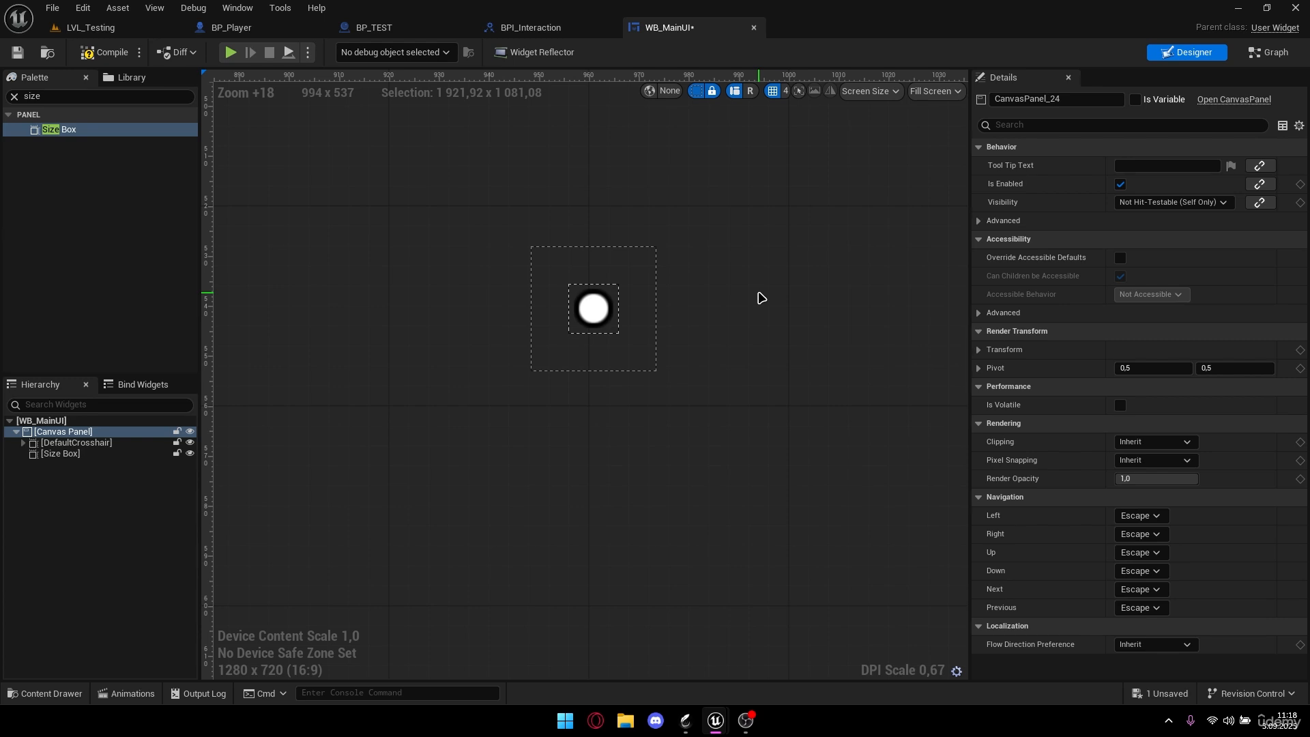
double_click(60, 454)
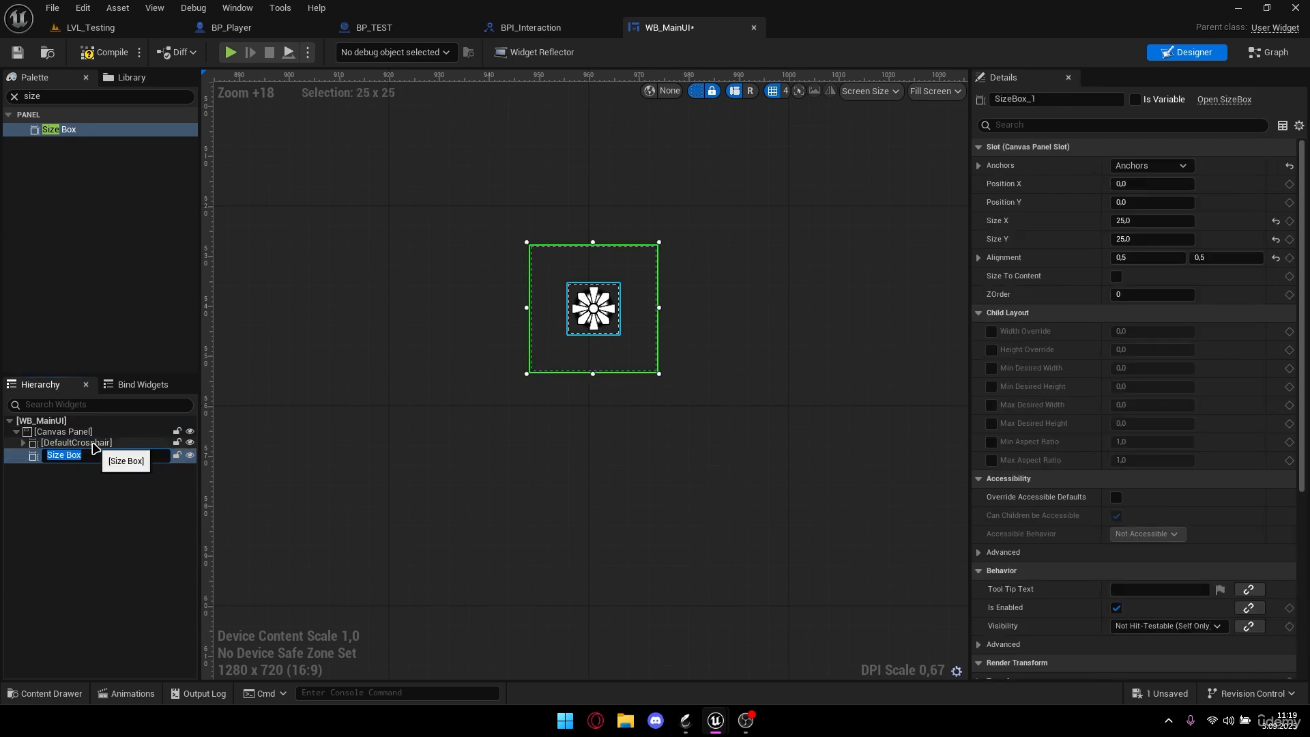
type("InteractionCrosshair")
key("Return")
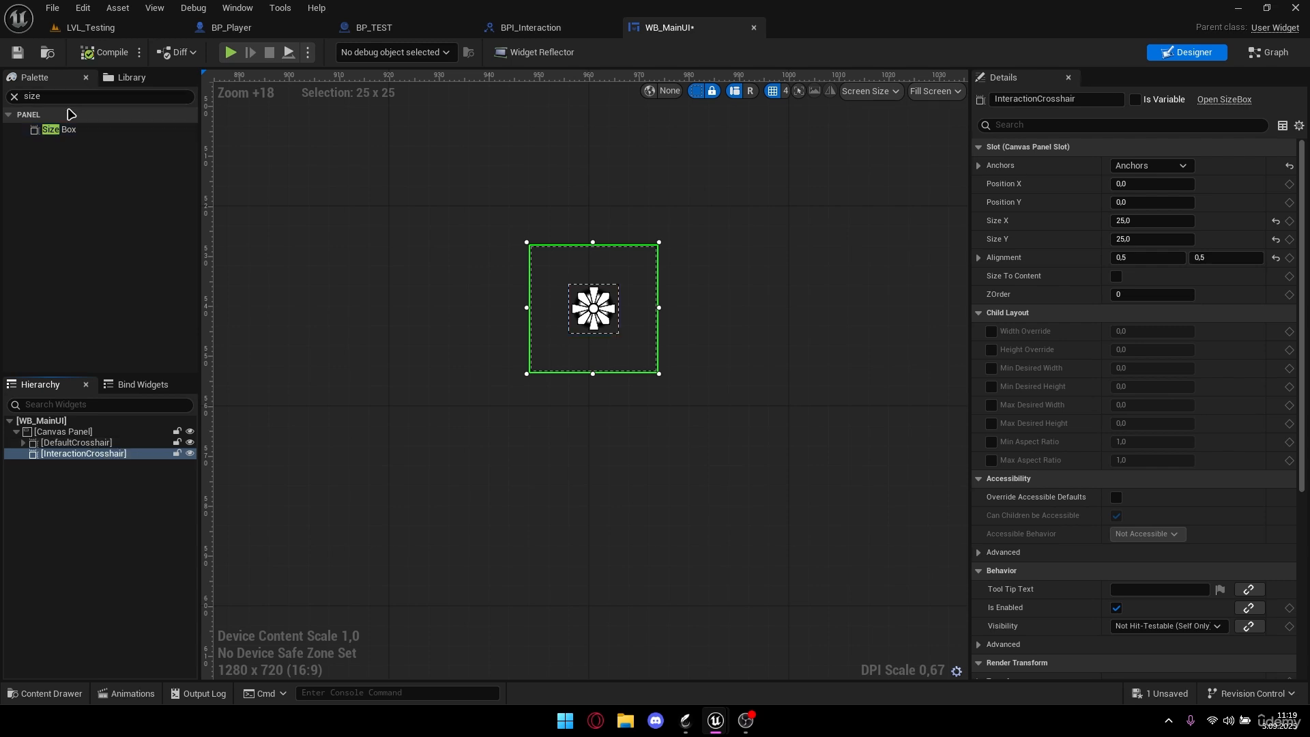
- Find the Image widget in the palette and place it inside the InteractionCrosshair size box
left_click(22, 96)
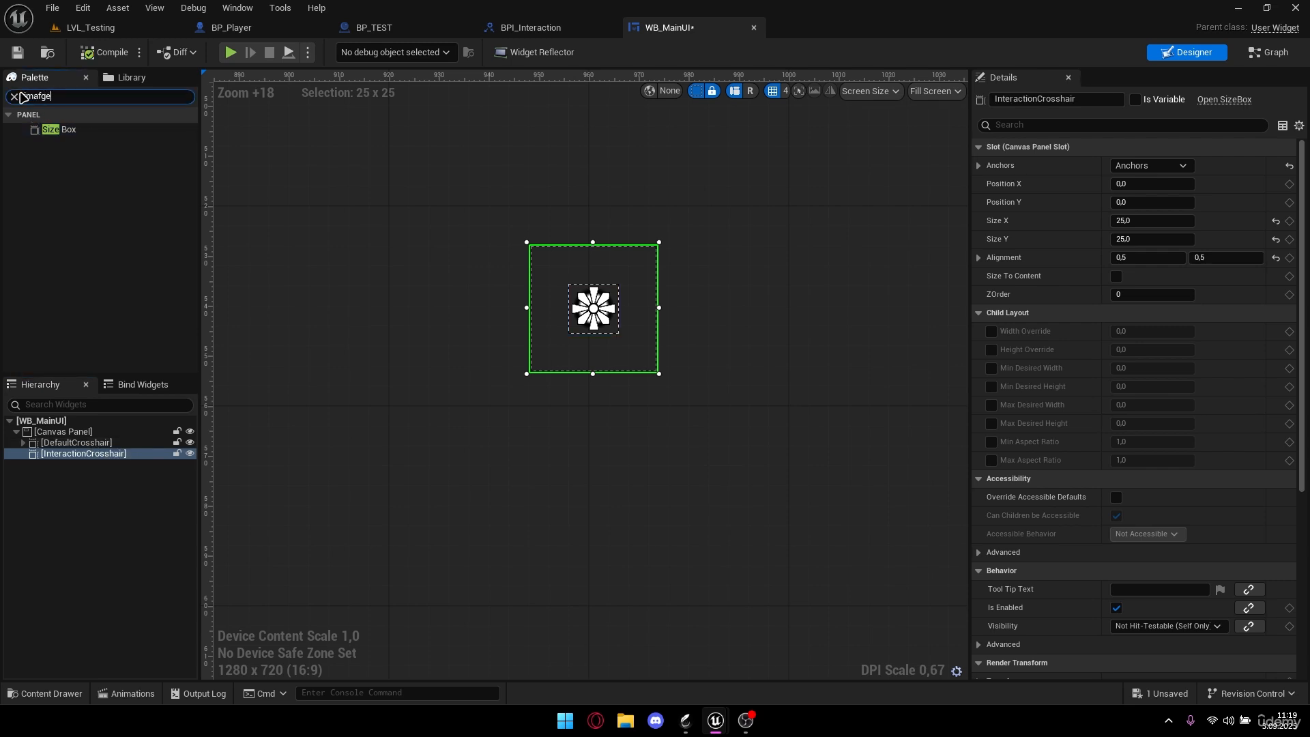
type("imafge")
key("BackSpace")
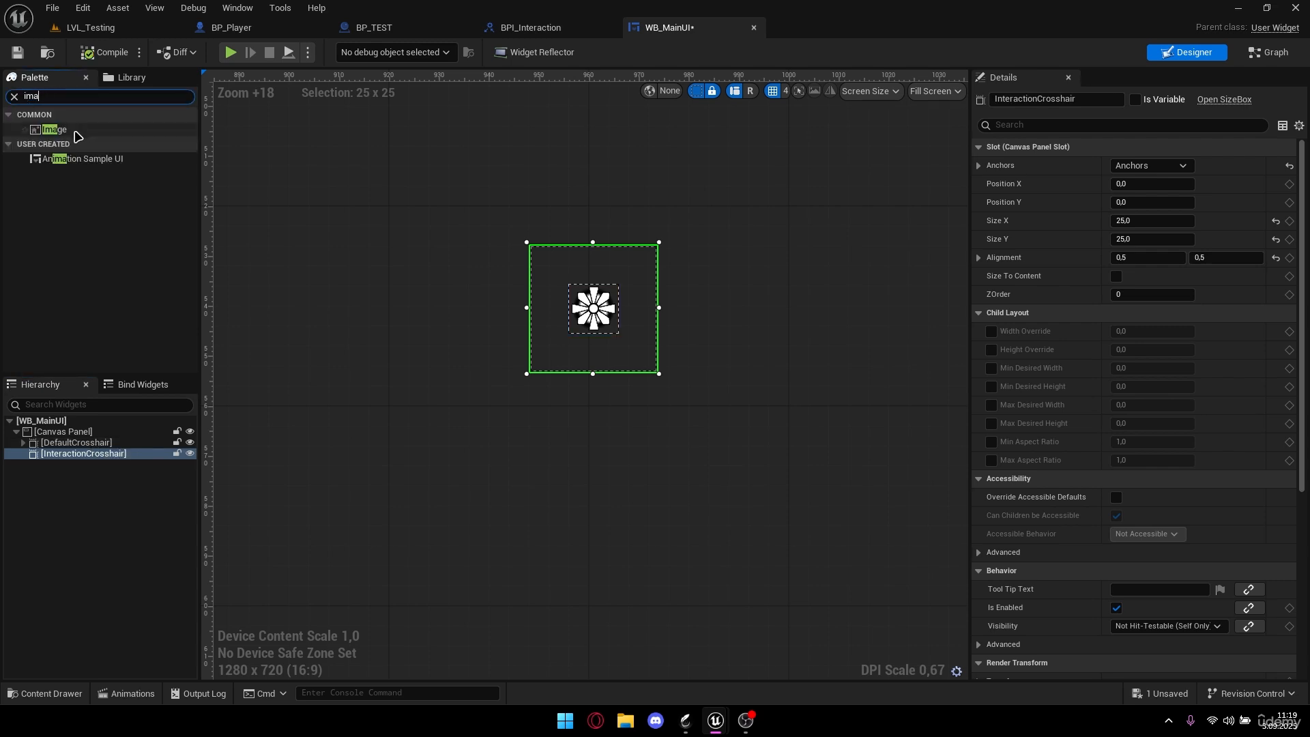
left_click_drag(55, 129, 546, 273)
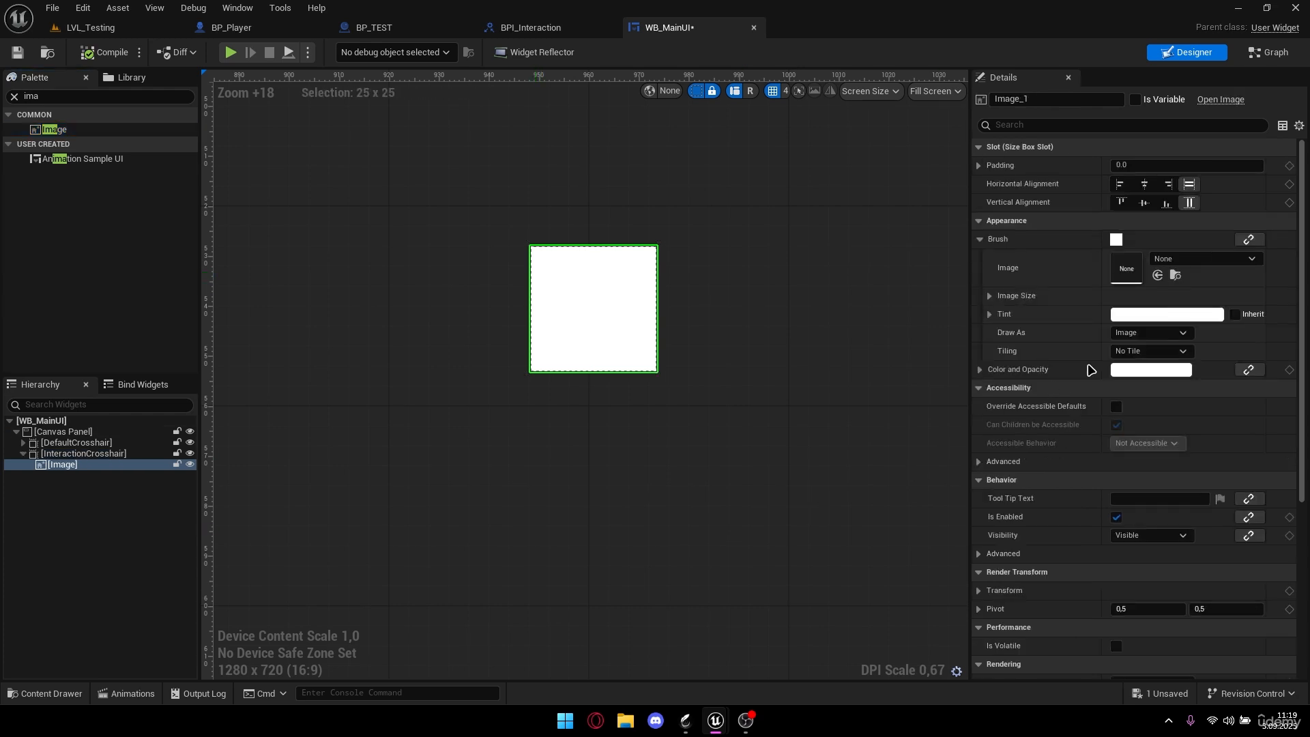
- Assign the InteractionCrosshair texture to the image inside the InteractionCrosshair size box and save the widget
left_click(1201, 268)
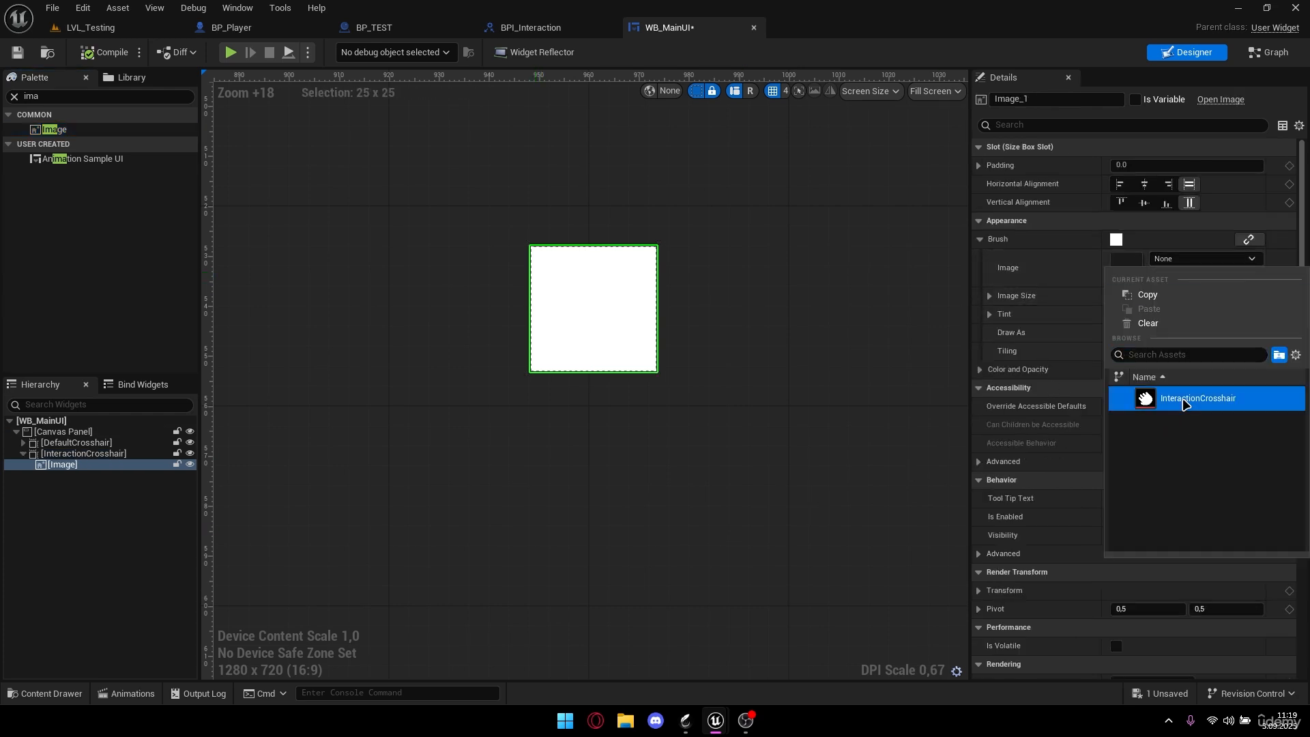
left_click(1122, 399)
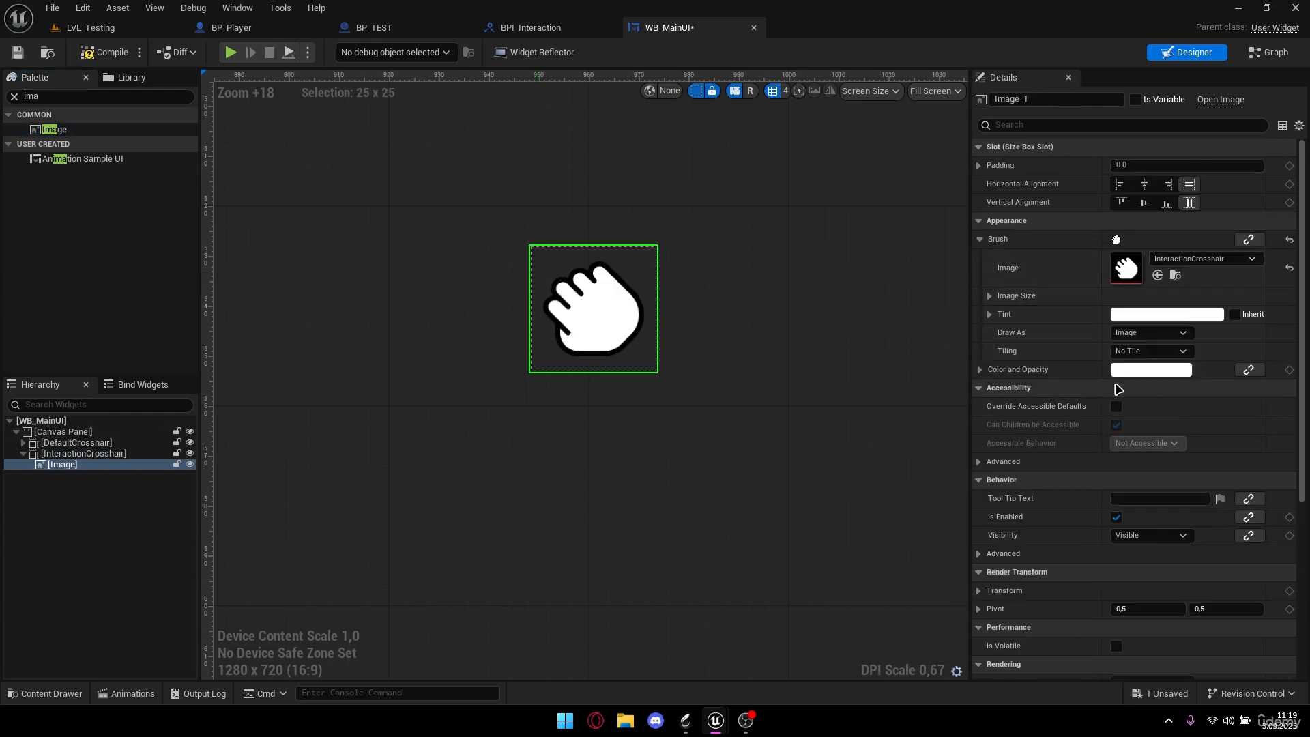
left_click(17, 52)
- Run the game preview in a maximized window and walk around the white cube to check the hand crosshair
left_click(231, 52)
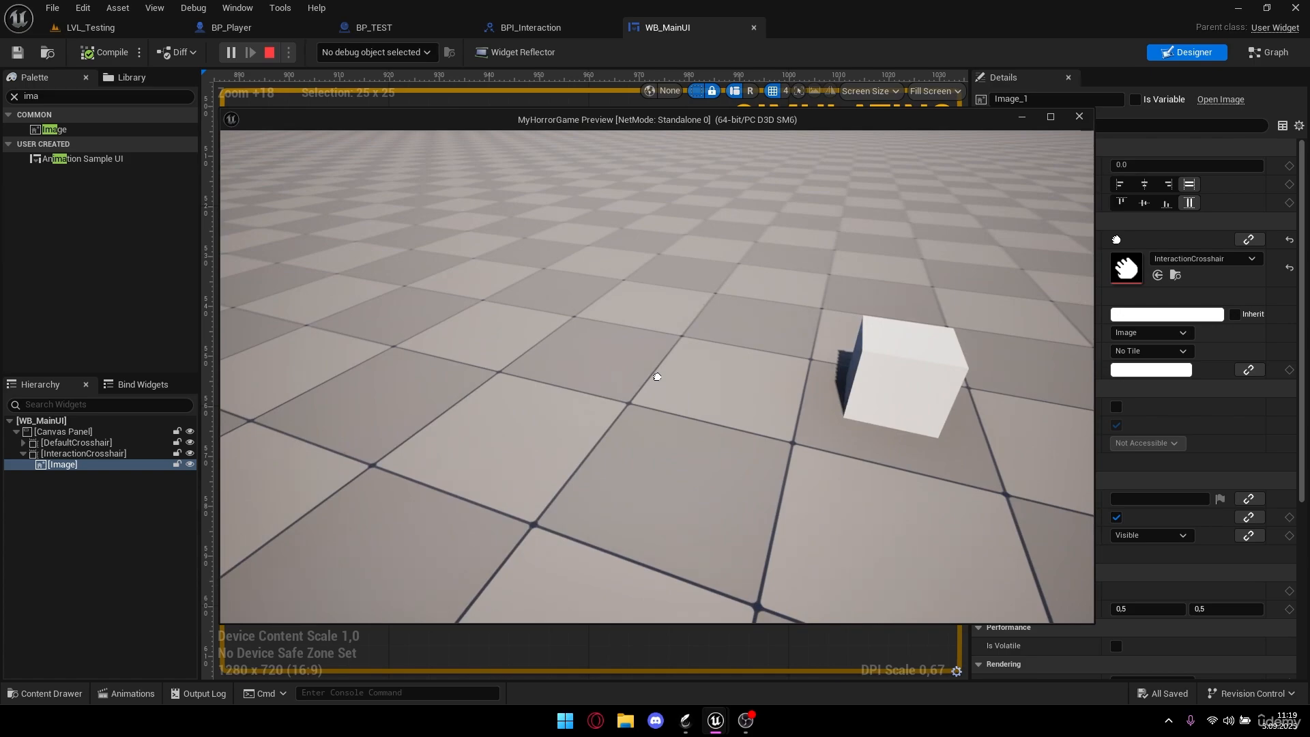
key("super")
key("super+Up")
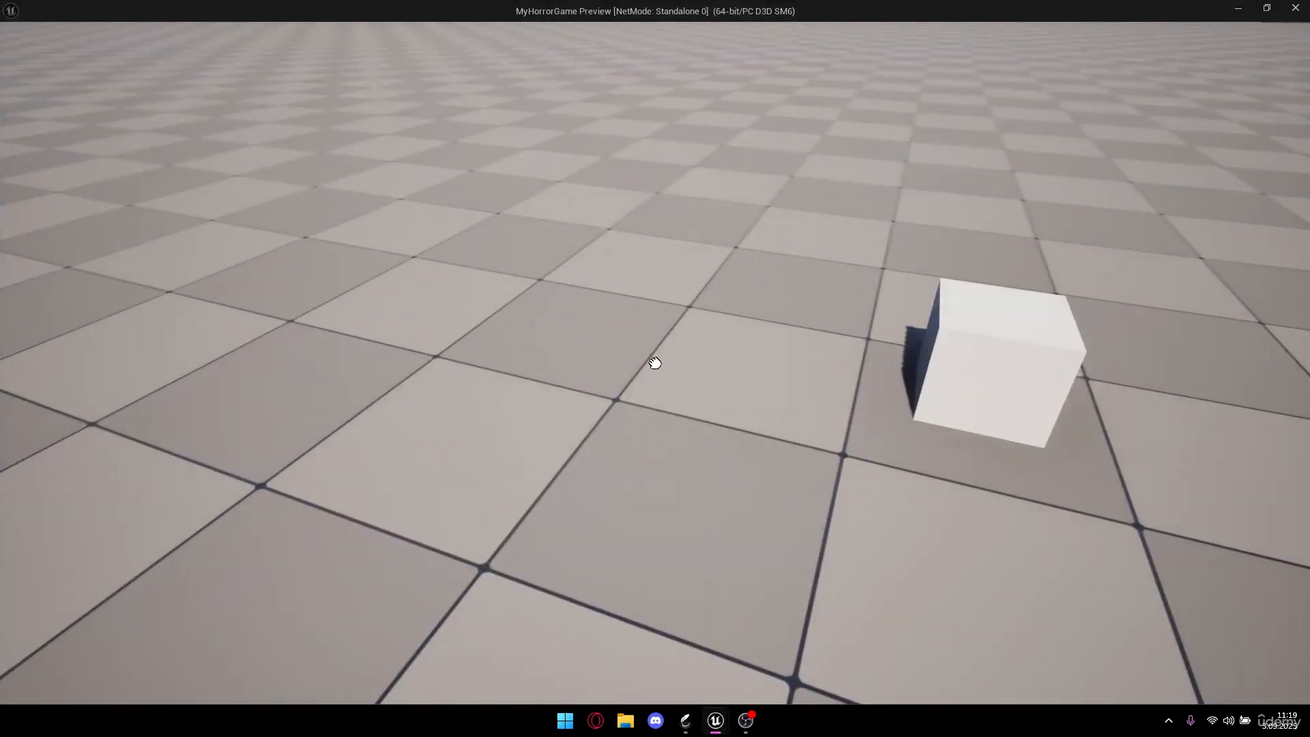
key("w")
key("a")
key("d")
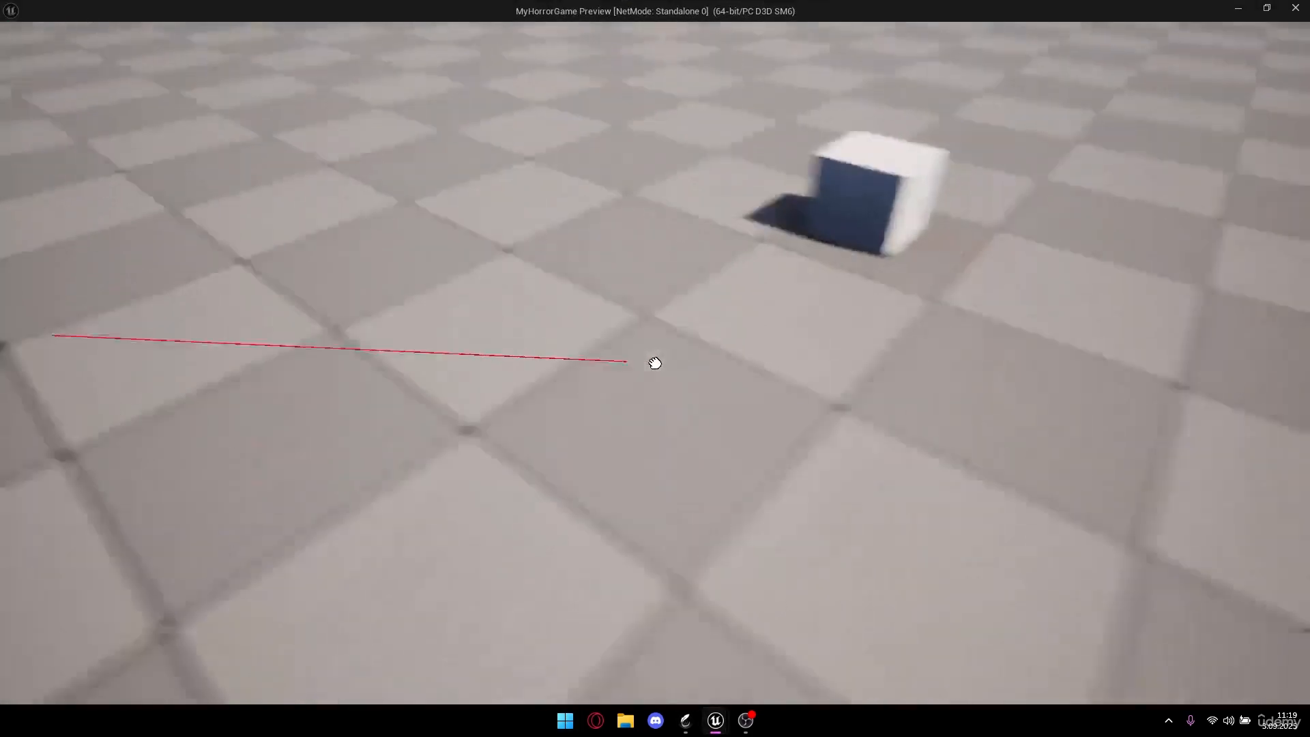
key("d")
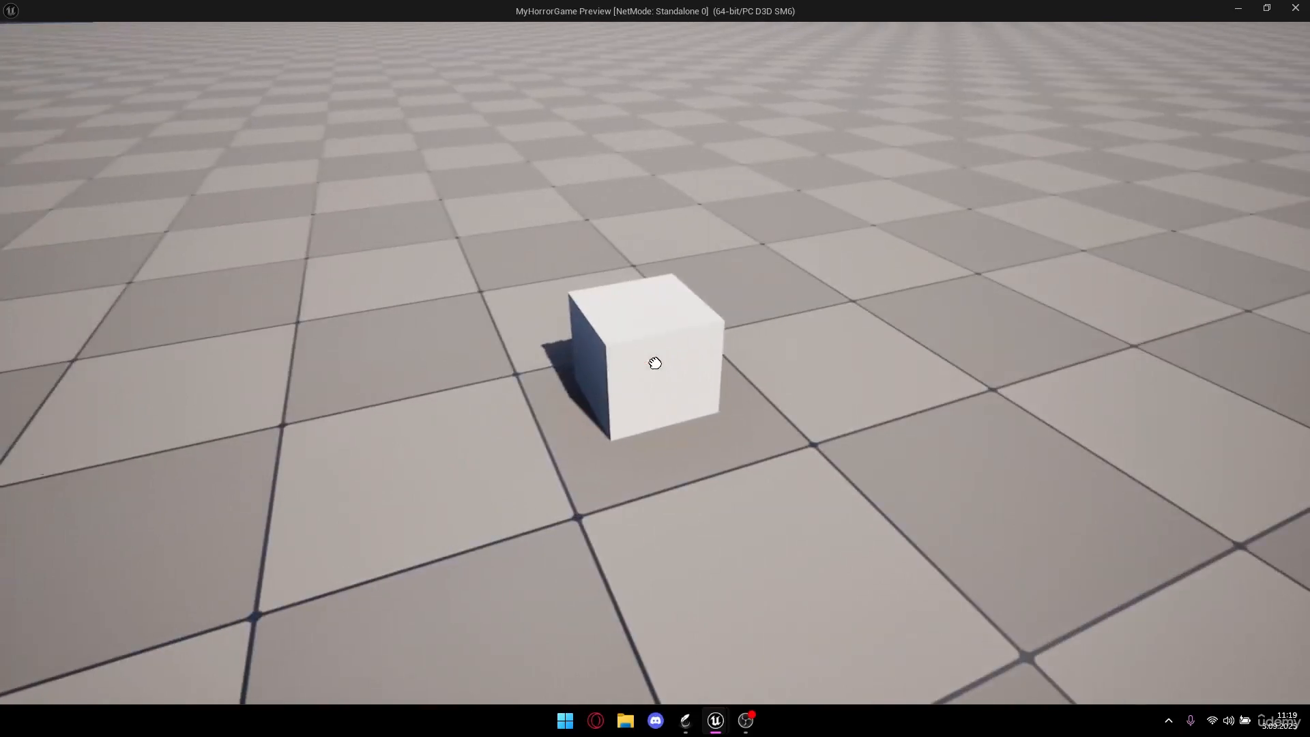
key("Escape")
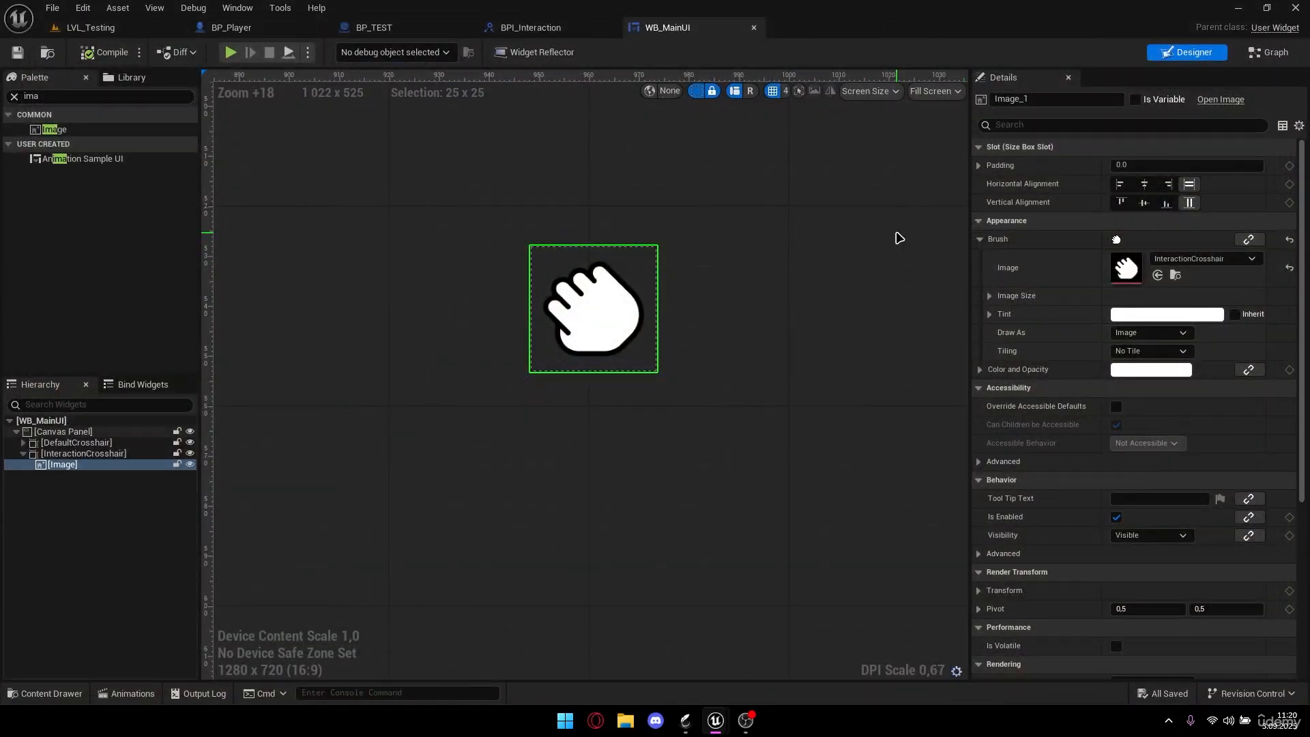
- Try hiding InteractionCrosshair only in the designer view, preview the game, and restore its designer display
left_click(24, 453)
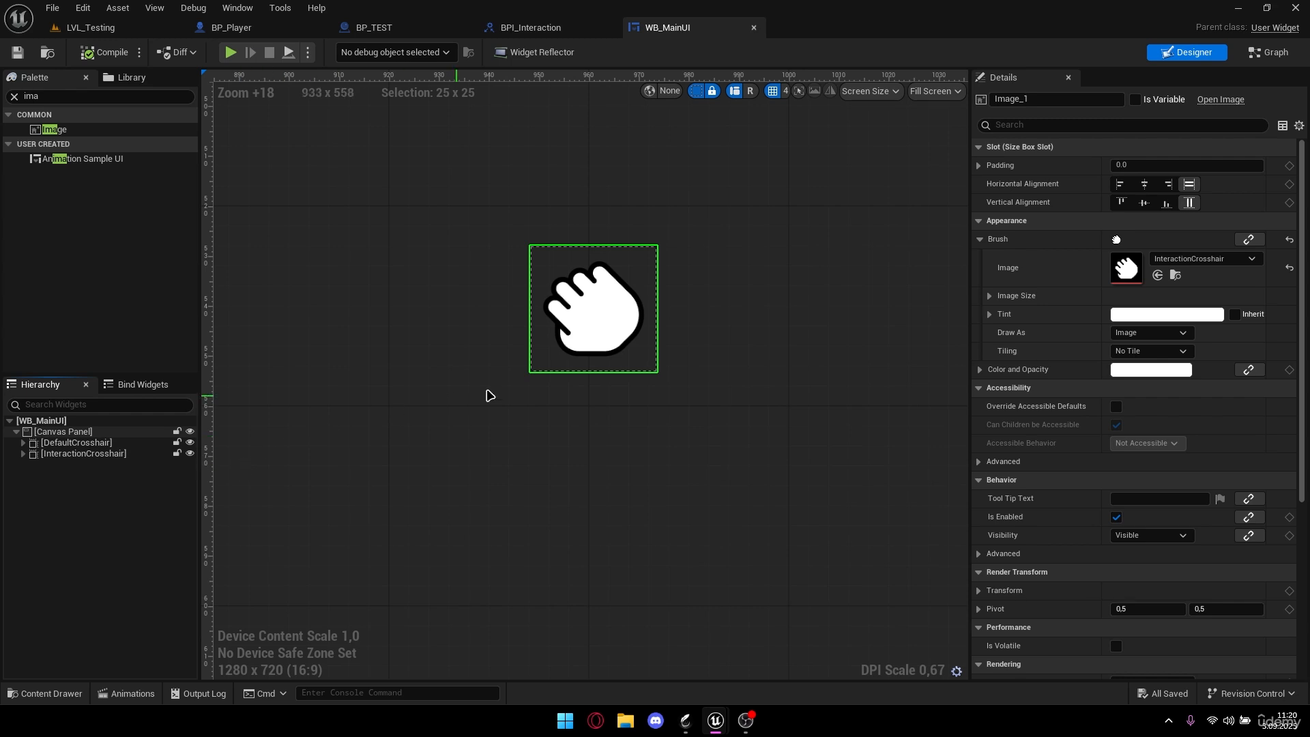
left_click(189, 453)
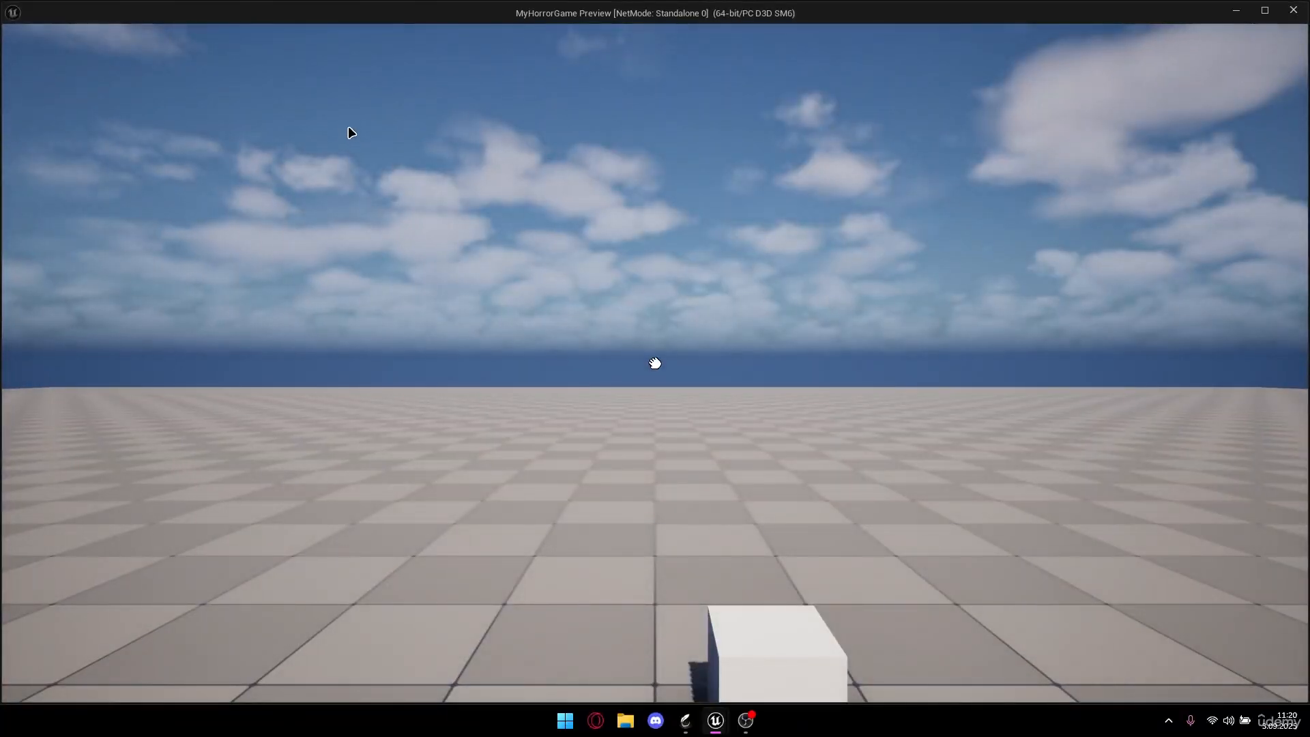
key("Escape")
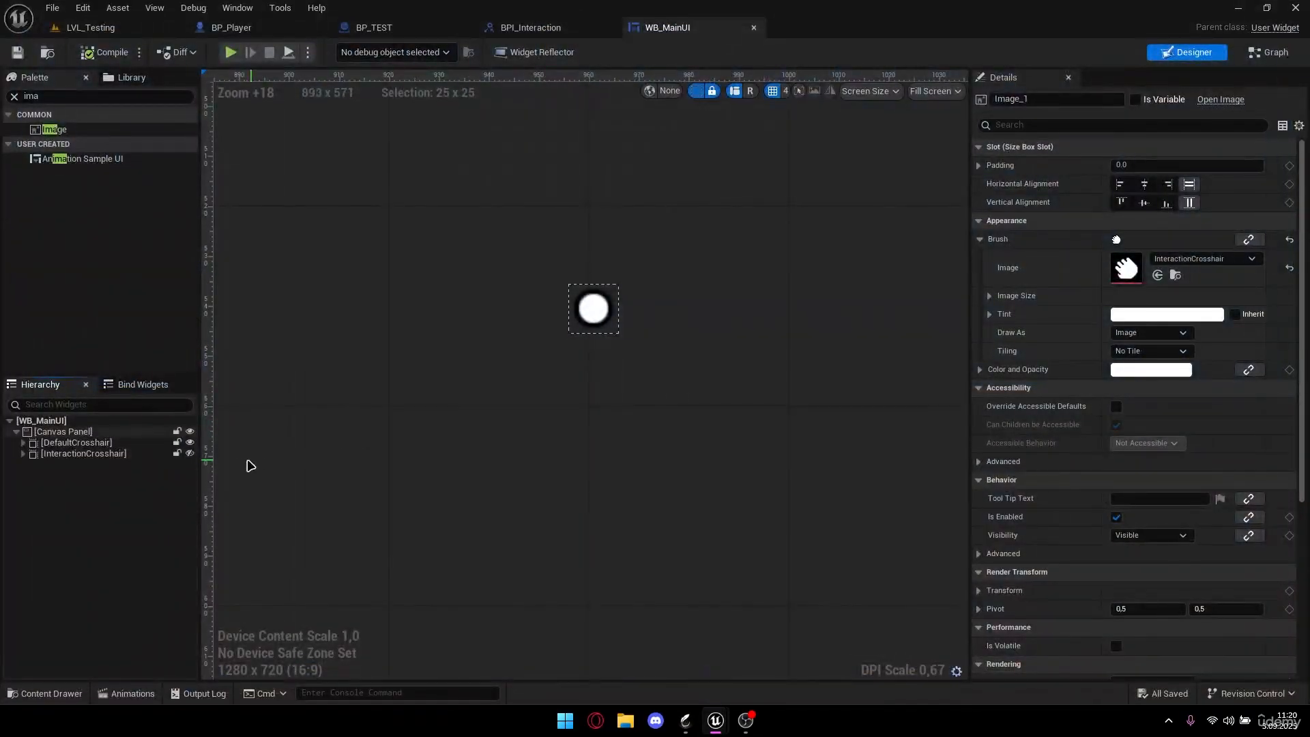
left_click(190, 453)
- Set the InteractionCrosshair size box's Visibility to Hidden and test it in the game preview
left_click(113, 453)
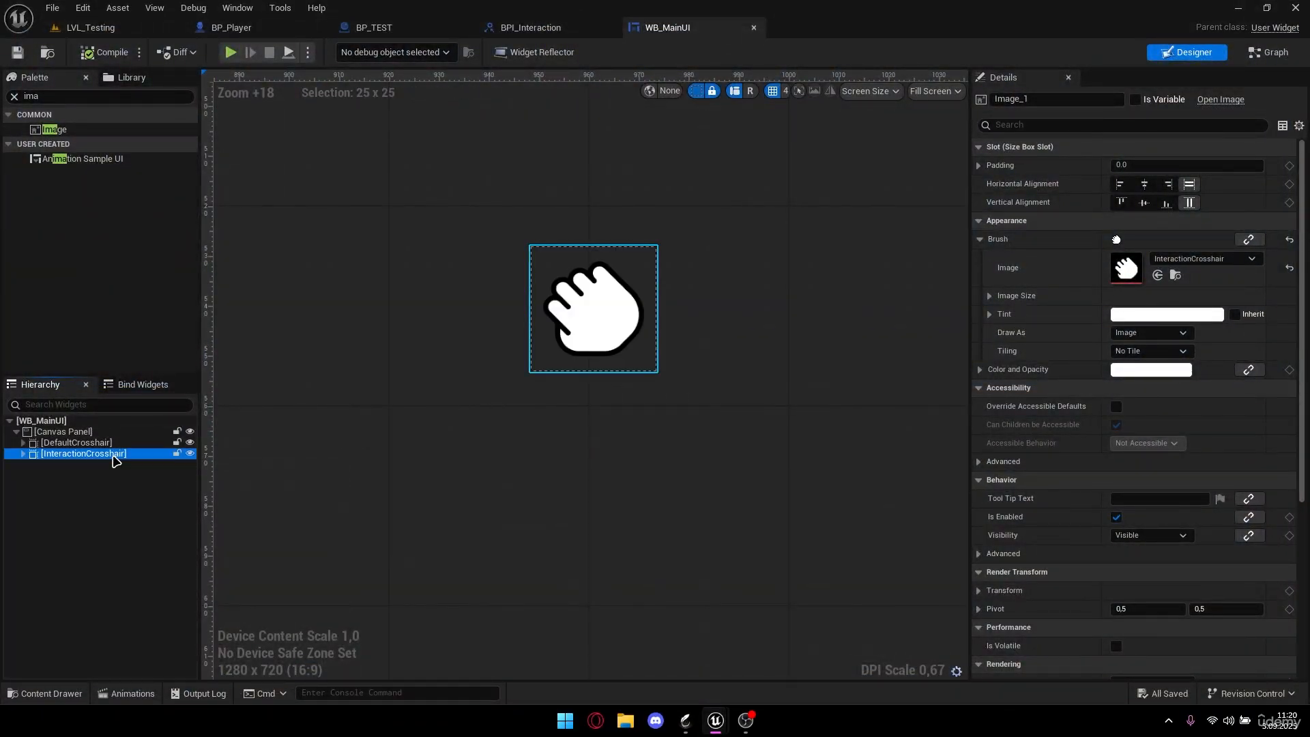
left_click(1062, 124)
type("visi")
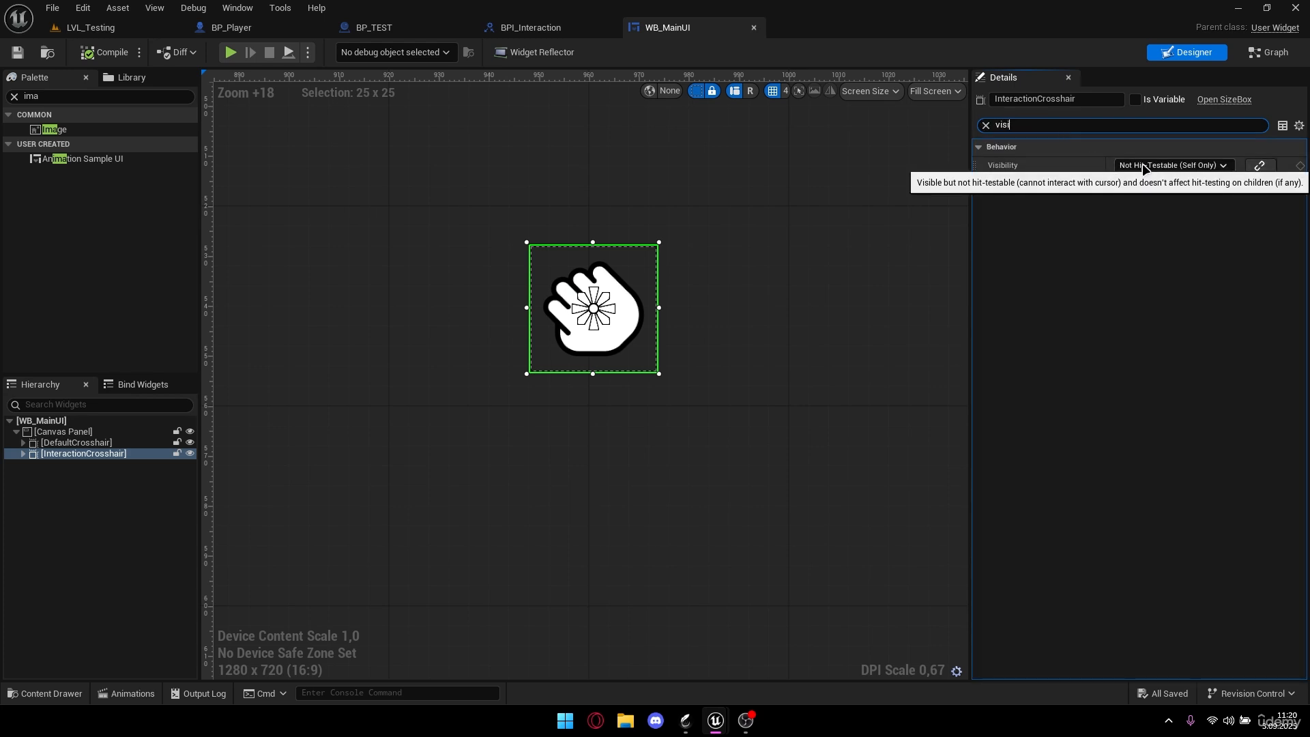
left_click(1144, 165)
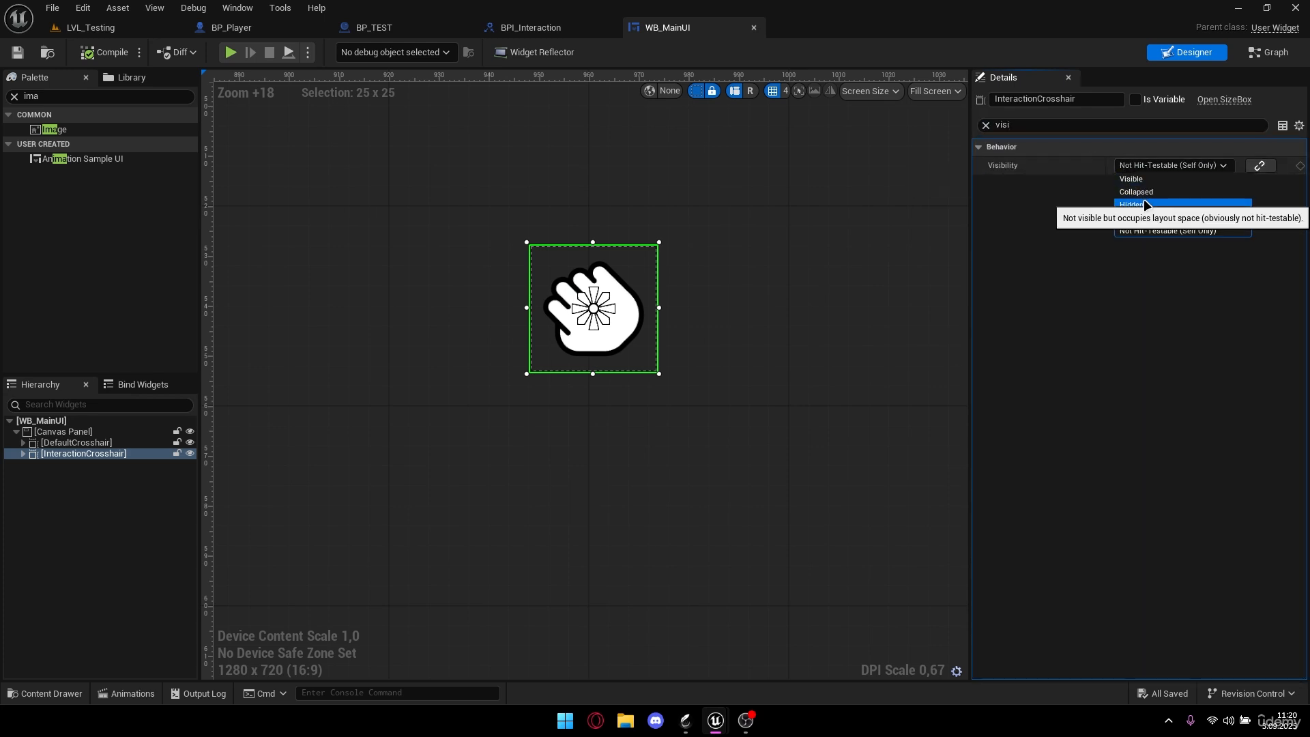
left_click(1144, 205)
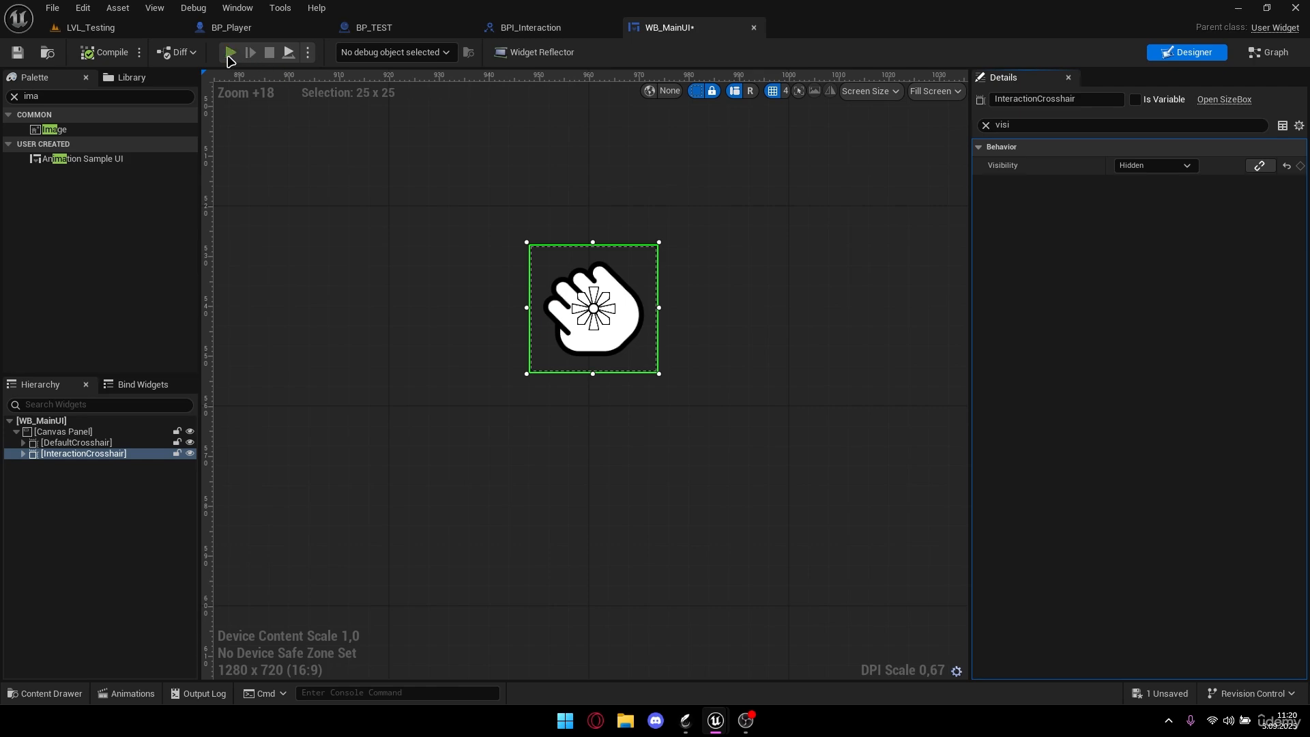
left_click(230, 52)
key("w")
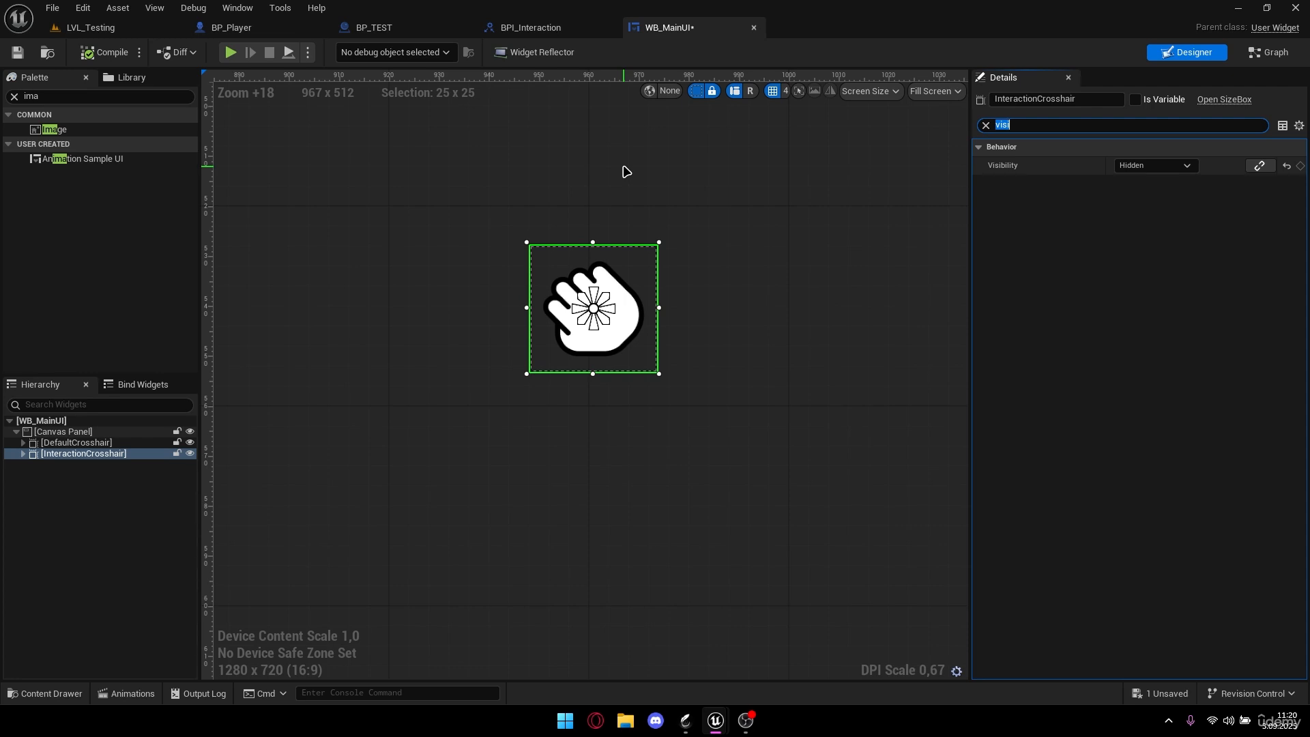
- Open BP_Player's InteractionTrace function and place a MainUiRef getter below the Branch node
left_click(235, 28)
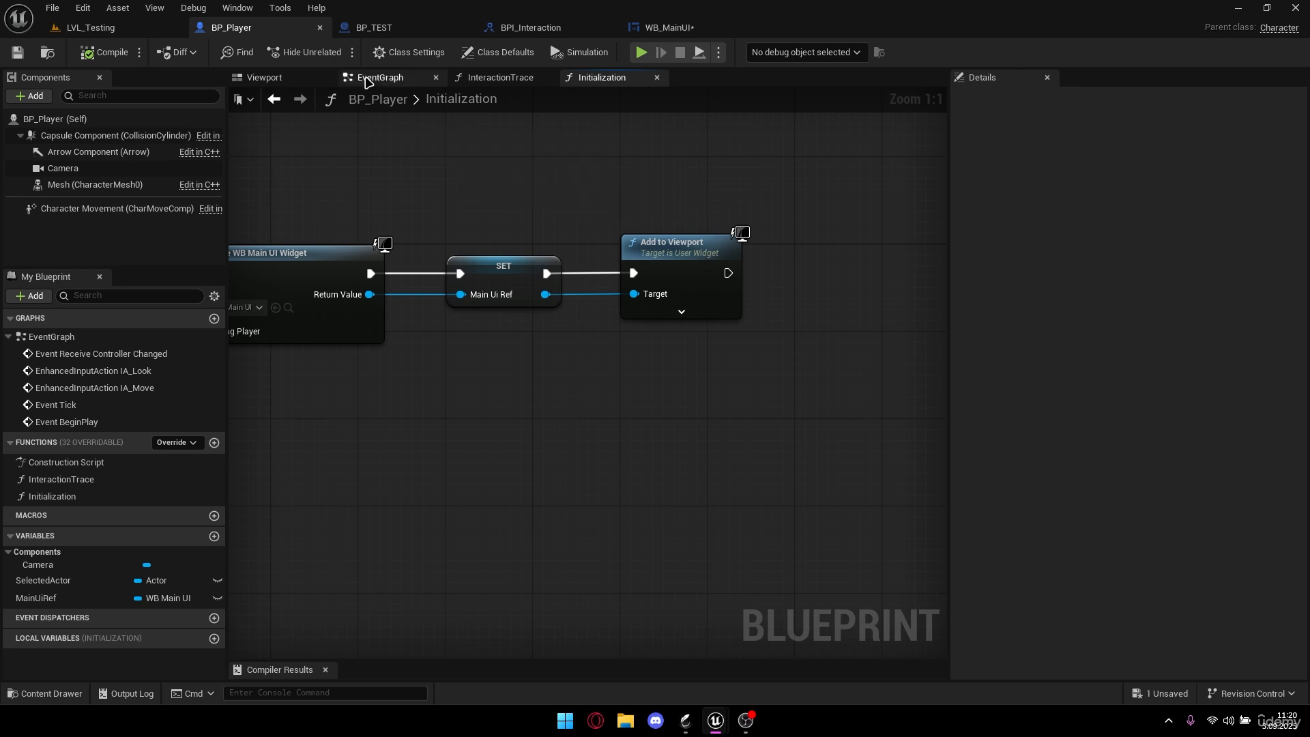
left_click(498, 77)
scroll(711, 269, "up", 4)
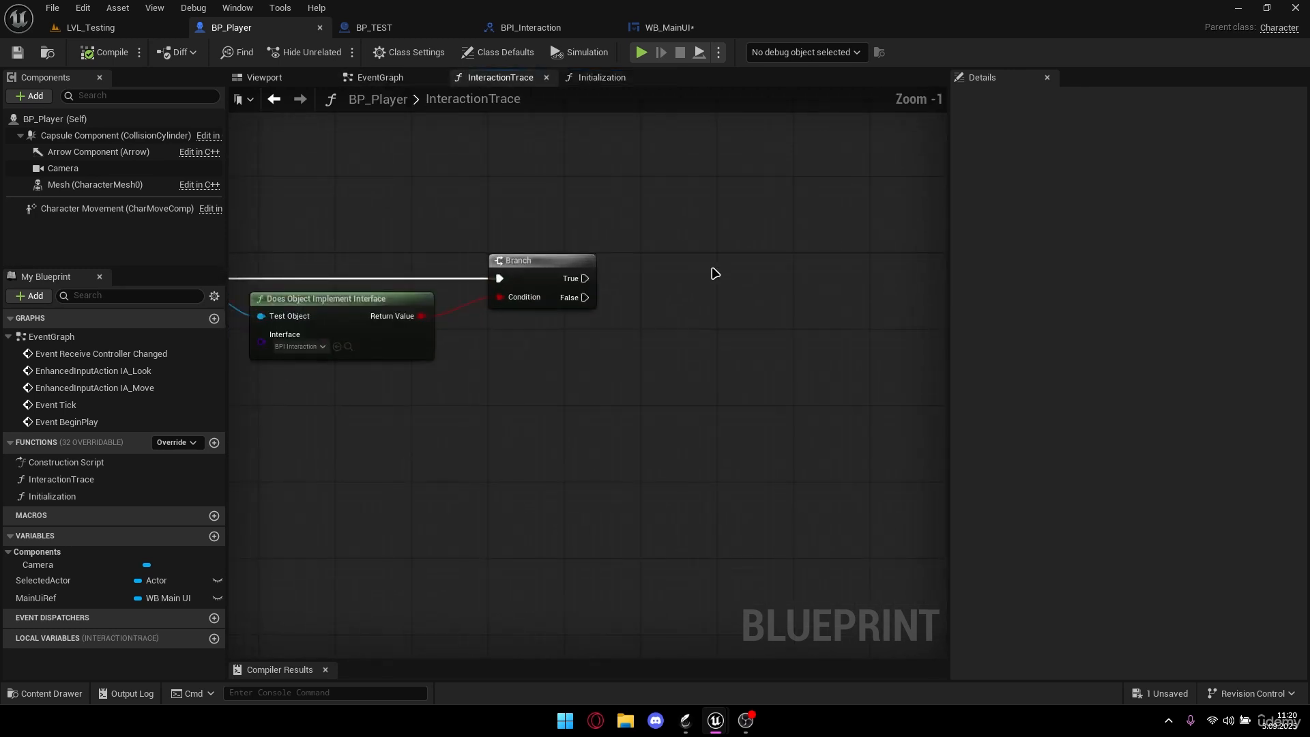
right_click_drag(813, 310, 701, 249)
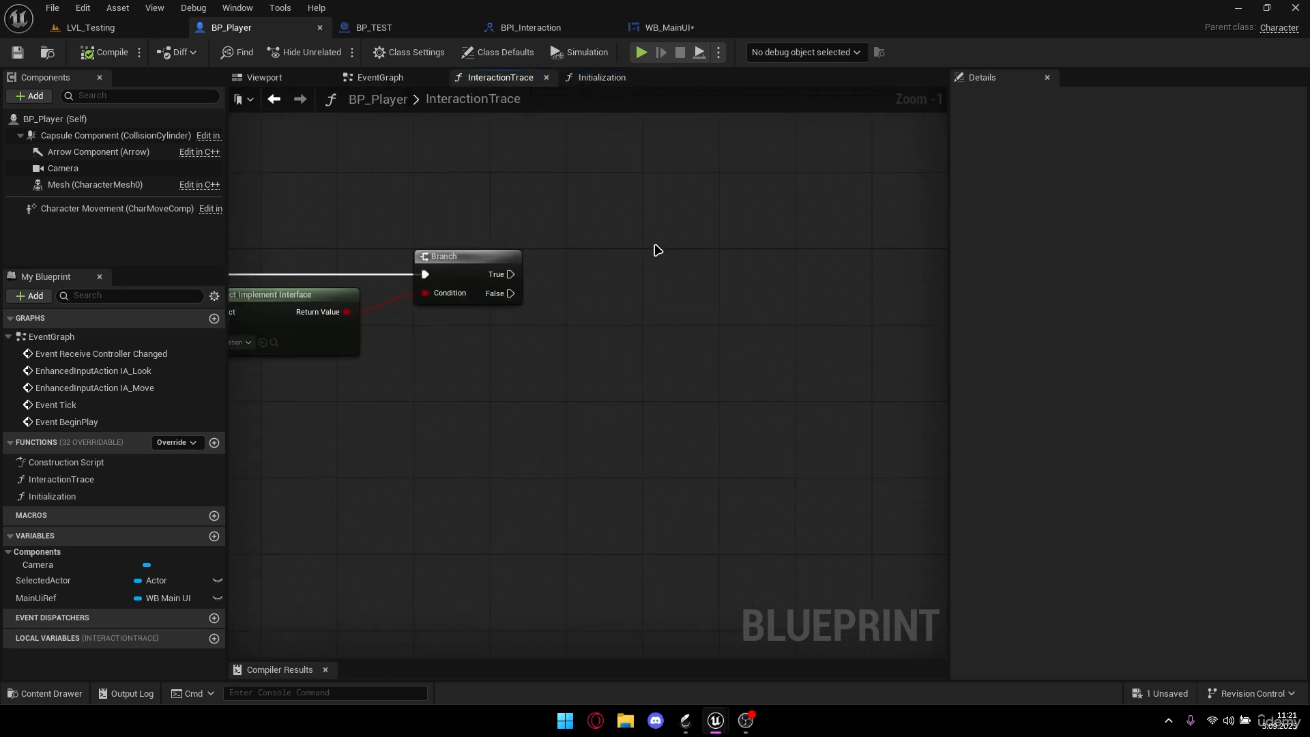
right_click_drag(592, 297, 604, 255)
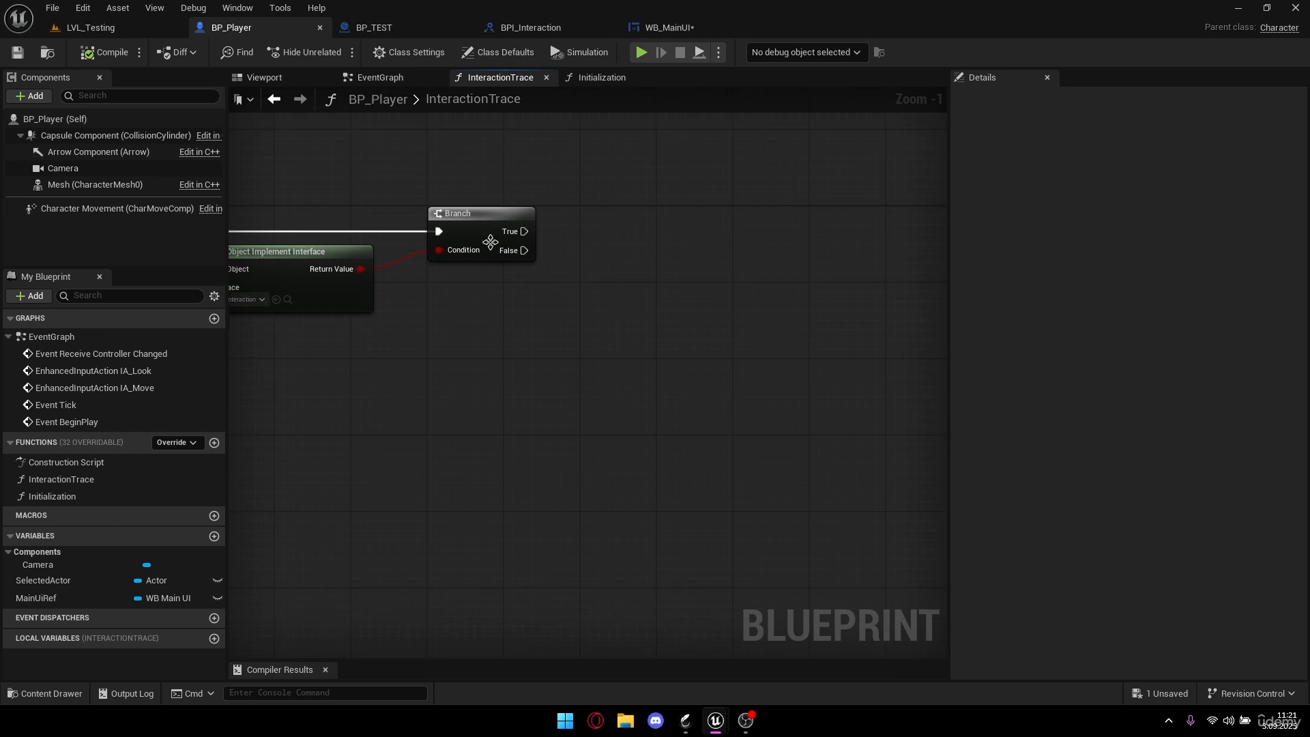
left_click(8, 551)
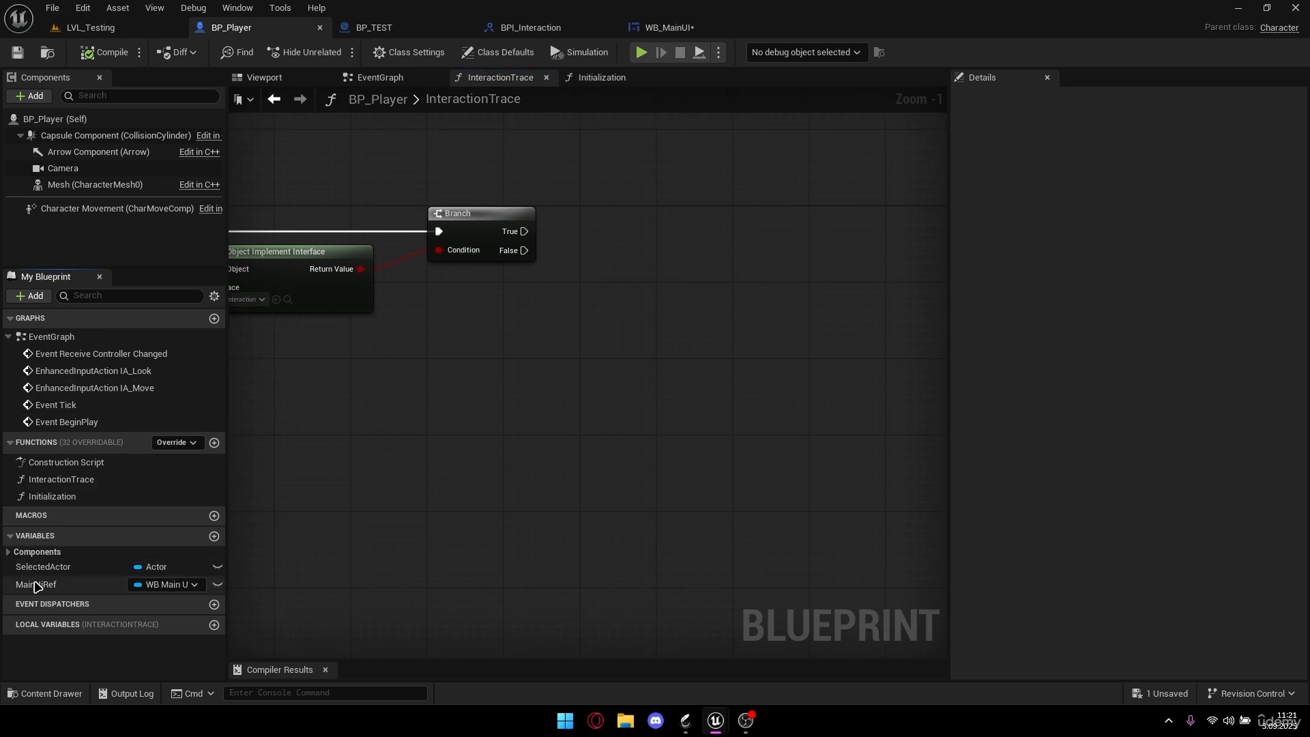
left_click_drag(36, 584, 485, 306)
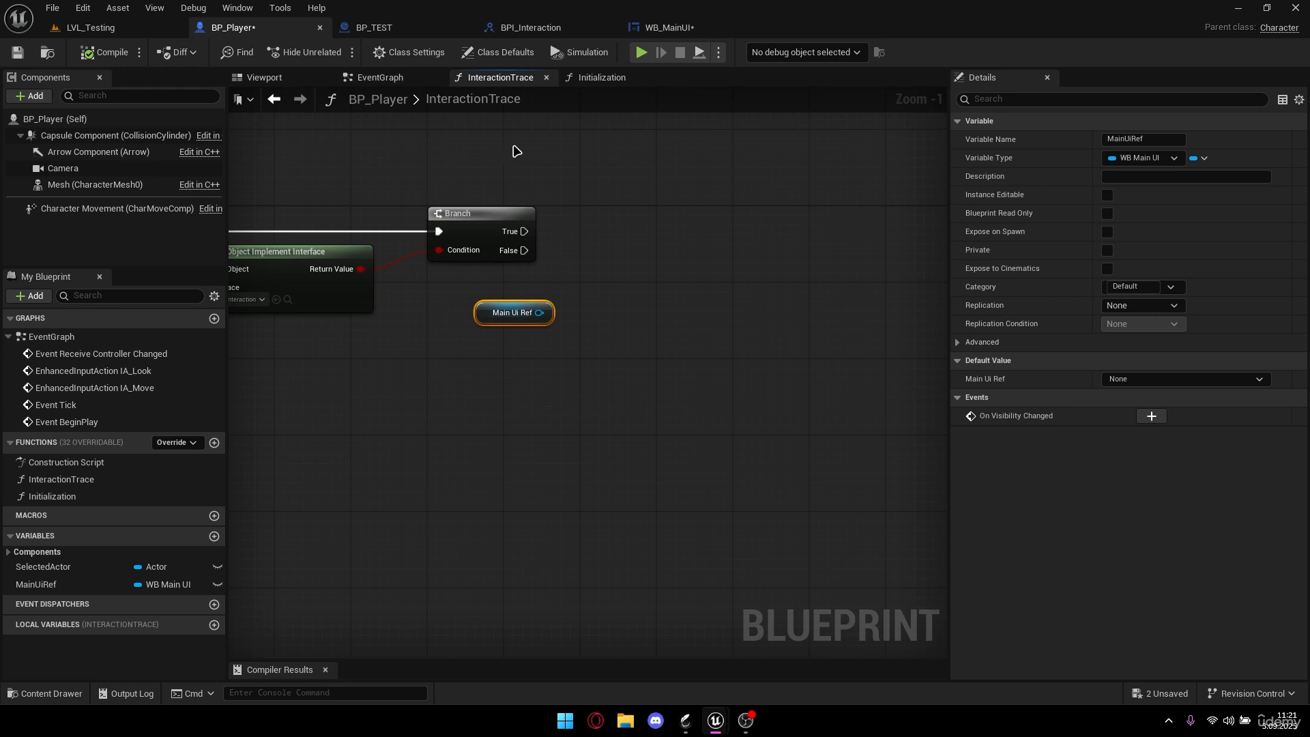
- Expose DefaultCrosshair and InteractionCrosshair as variables in WB_MainUI, and compile and save the widget
left_click(519, 28)
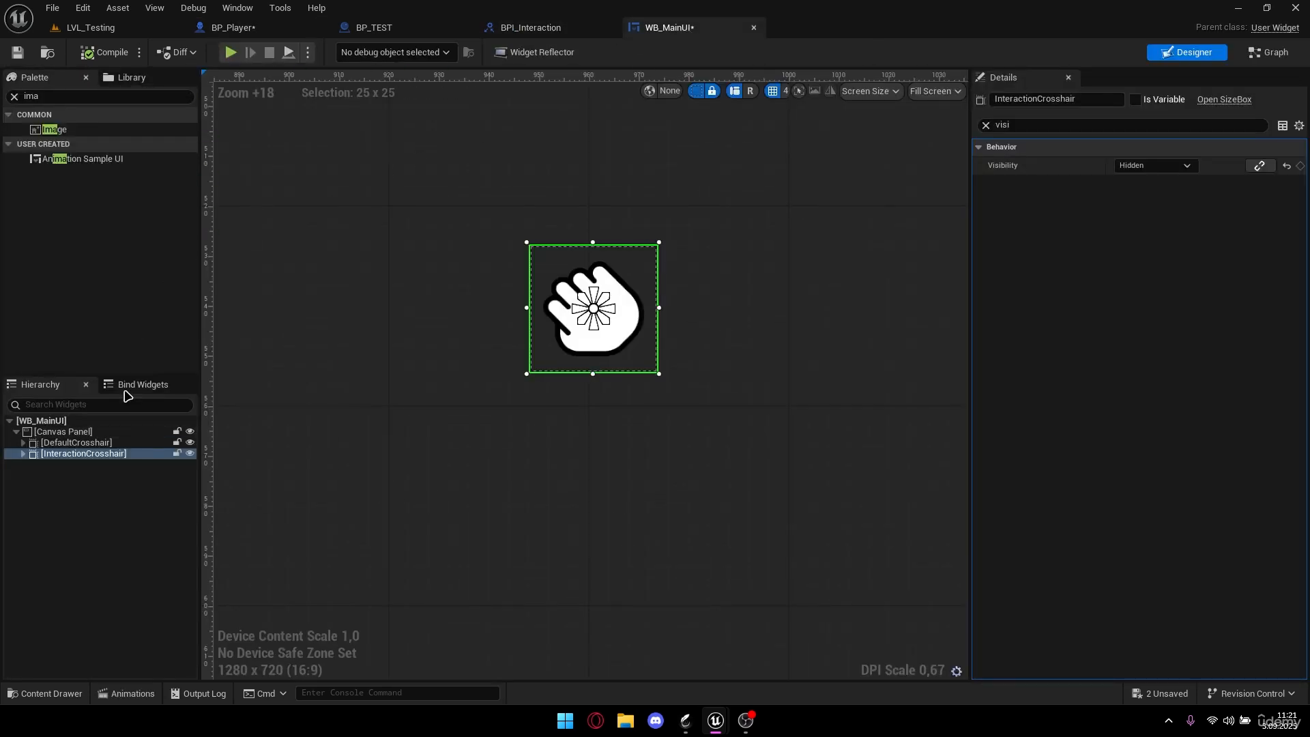
left_click(102, 443)
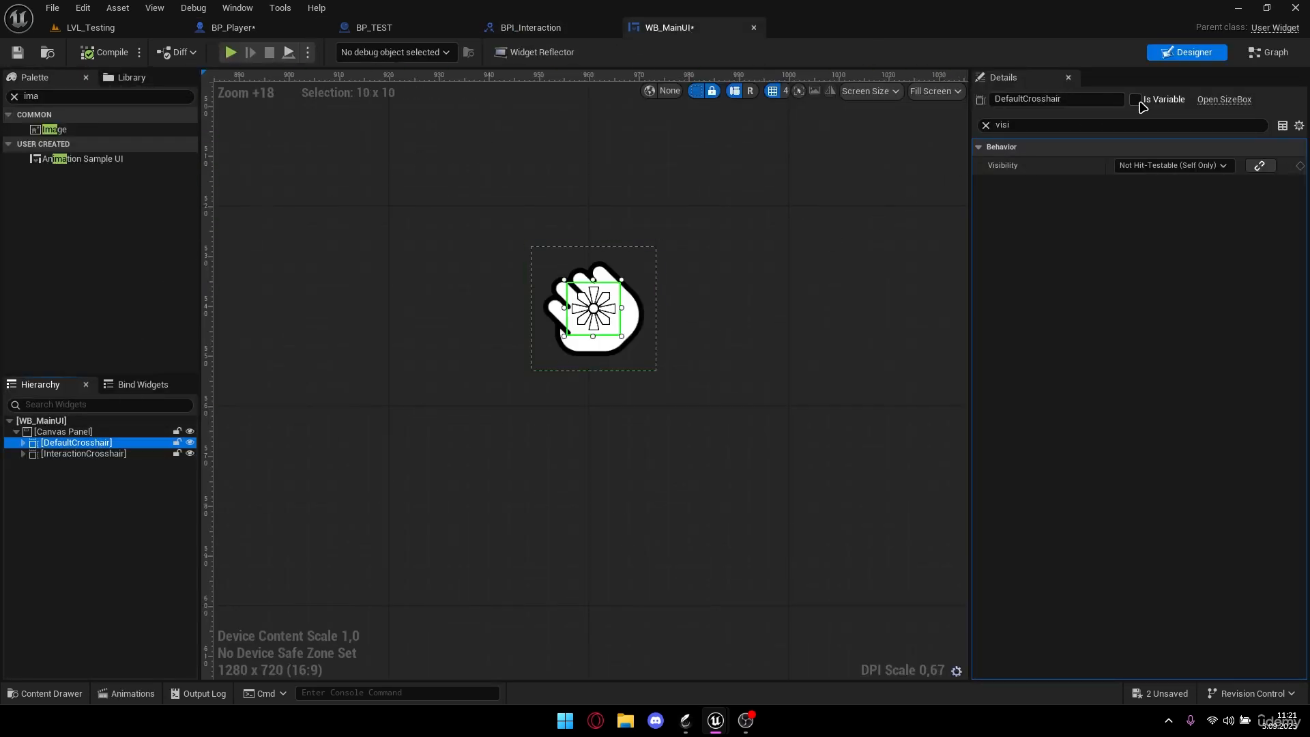
left_click(1143, 110)
left_click(73, 454)
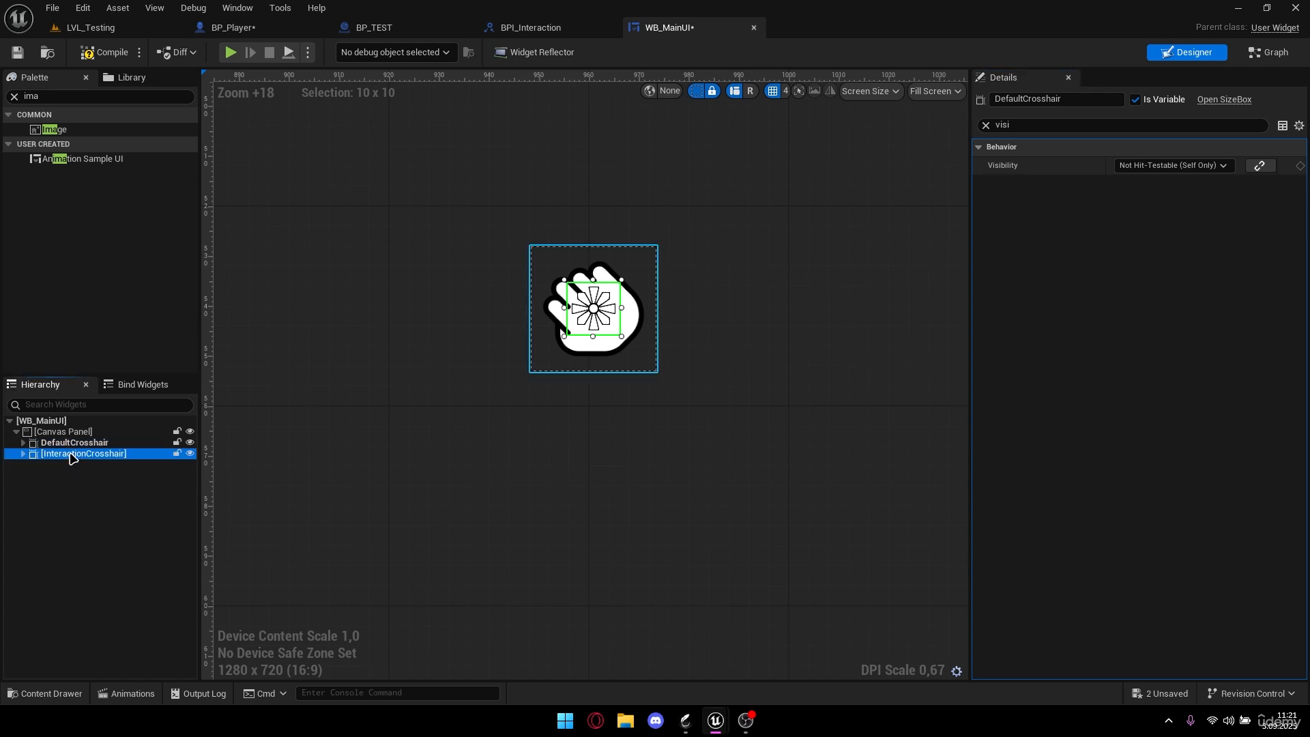
left_click(1136, 100)
left_click(103, 51)
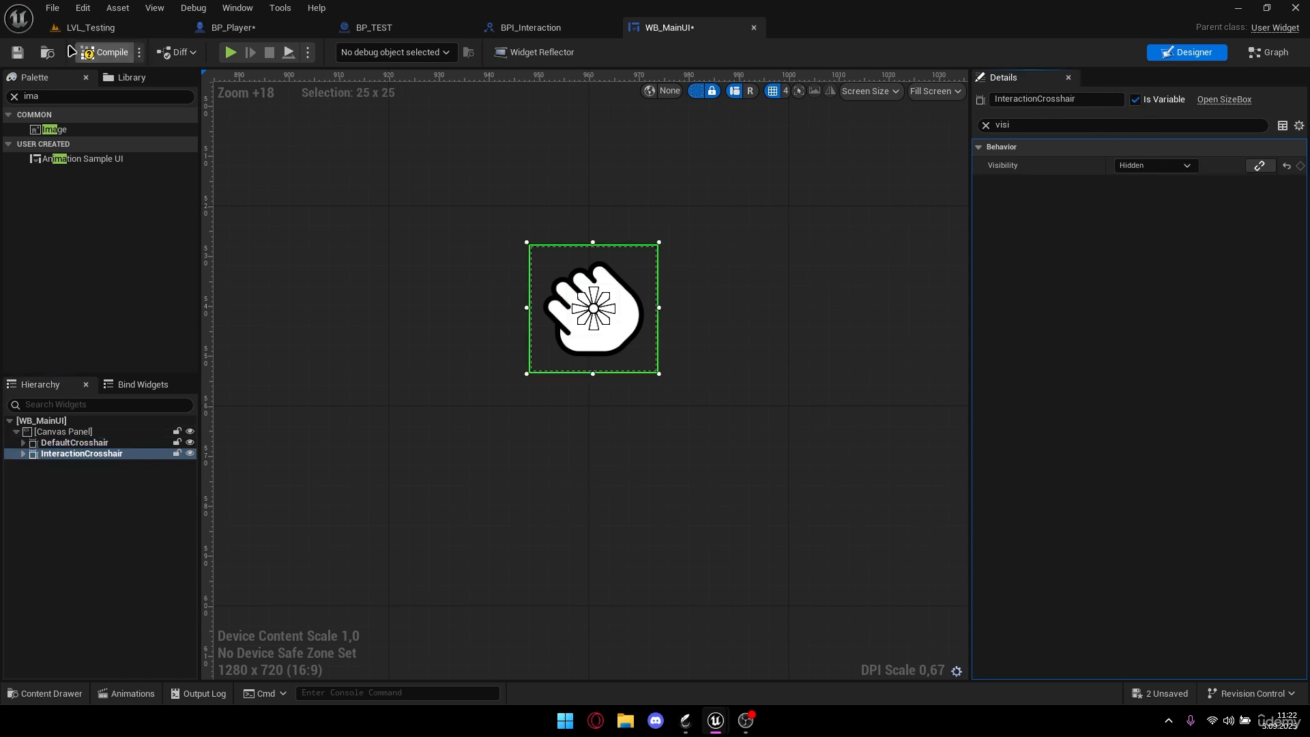
left_click(18, 55)
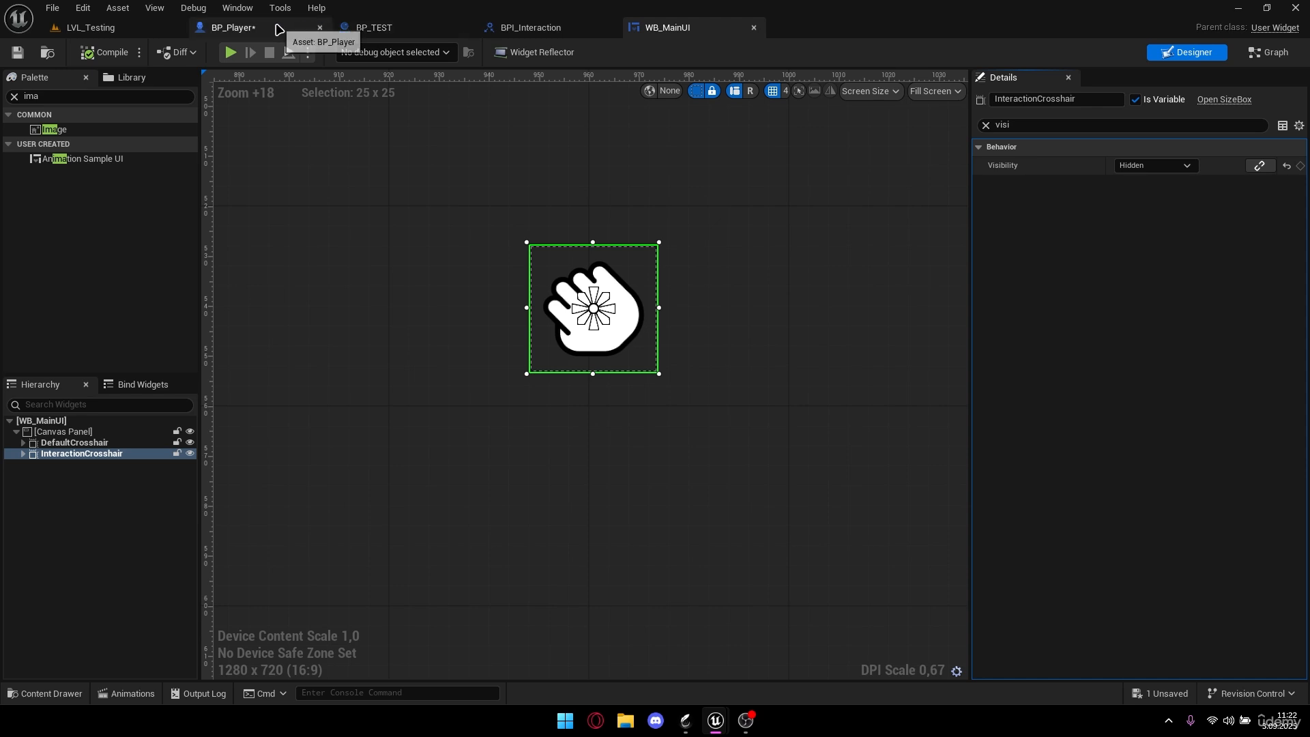
- Return to BP_Player, close the BPI_Interaction asset, and get DefaultCrosshair from the Main Ui Ref node
left_click(279, 29)
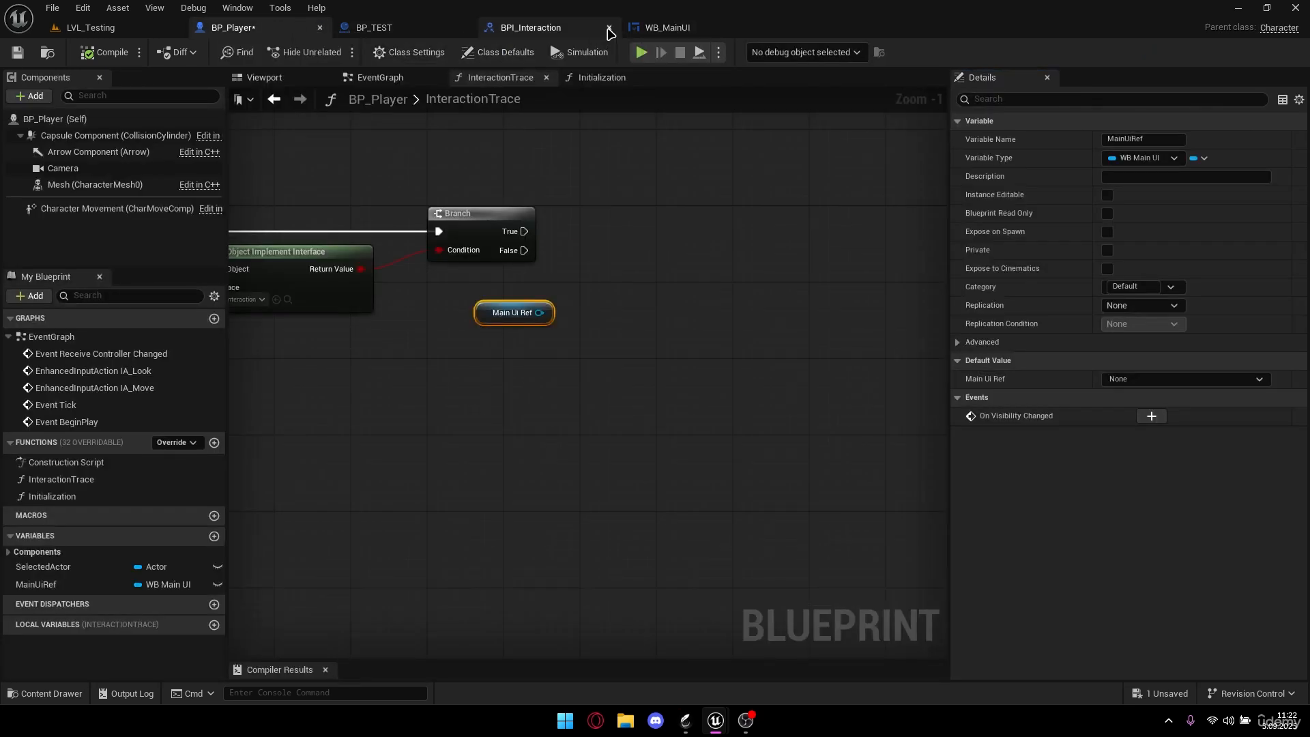
left_click(609, 30)
left_click_drag(531, 314, 597, 307)
type("defa")
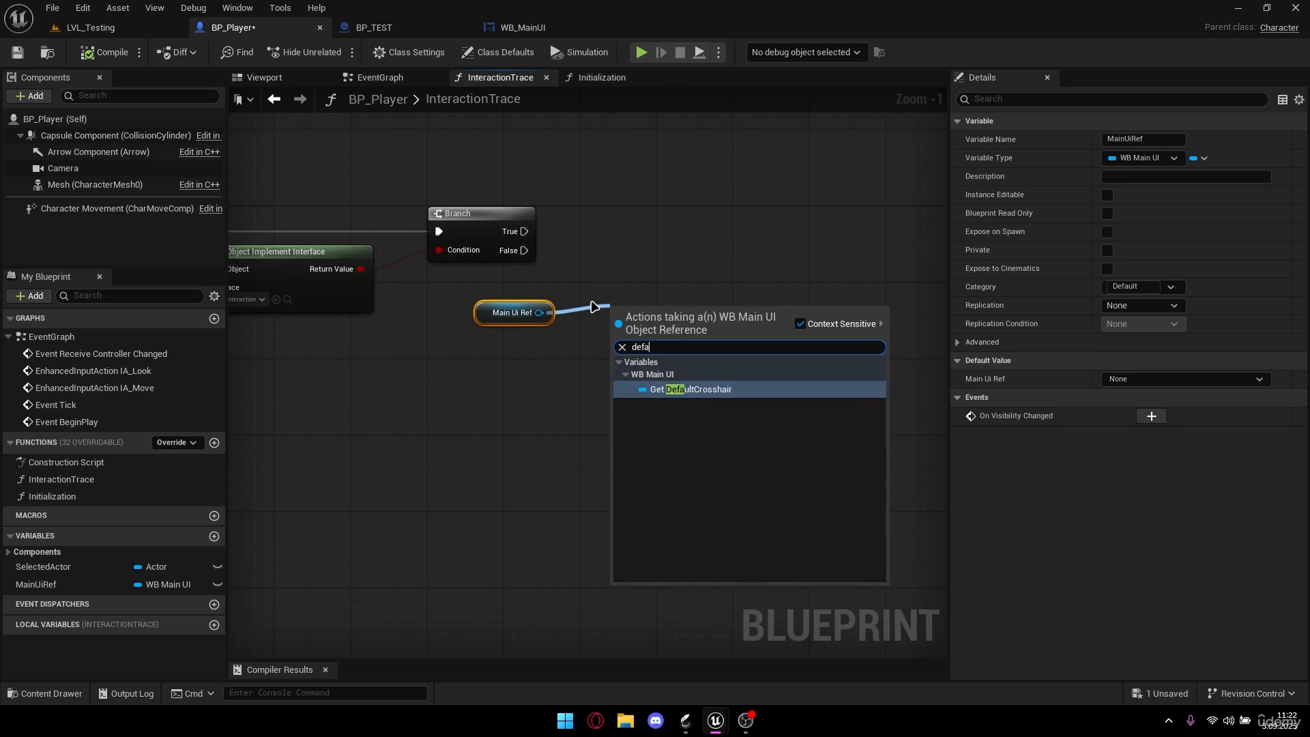
left_click(666, 390)
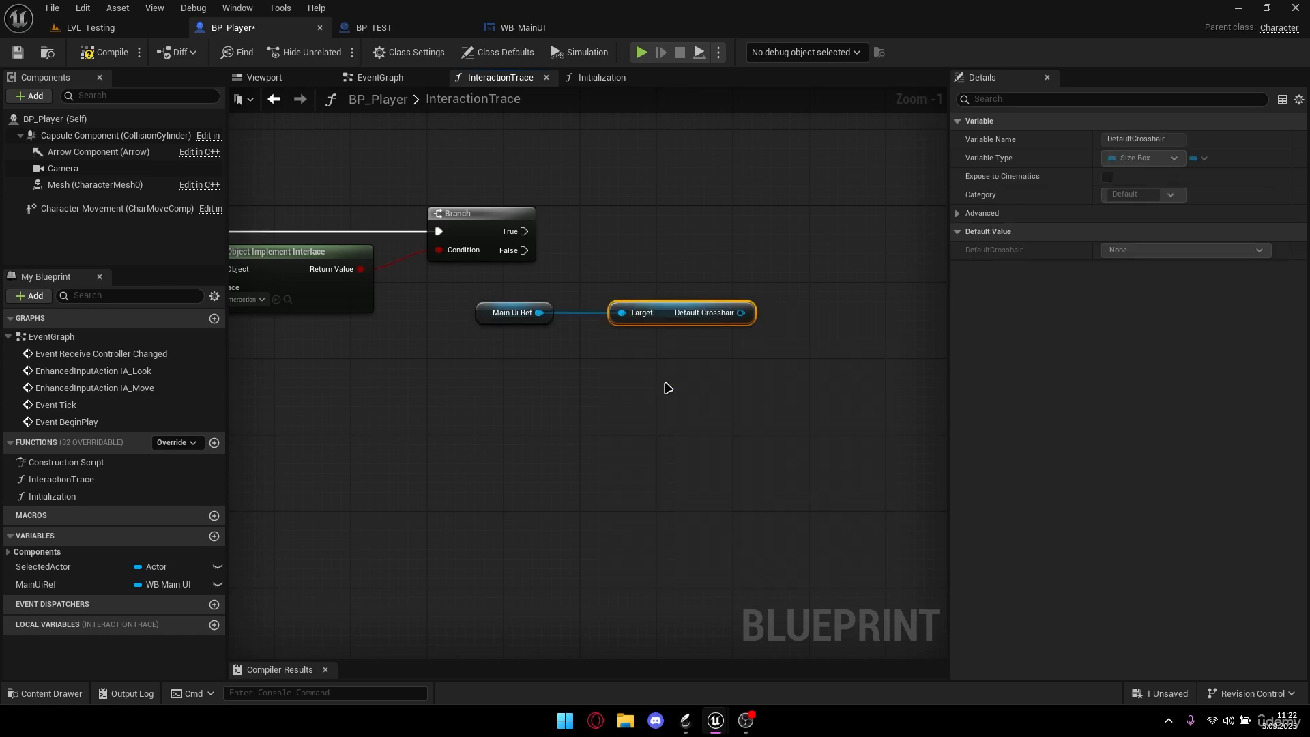
- Add a Set Visibility function node targeting Default Crosshair and set its In Visibility to Hidden
right_click_drag(725, 285, 826, 304)
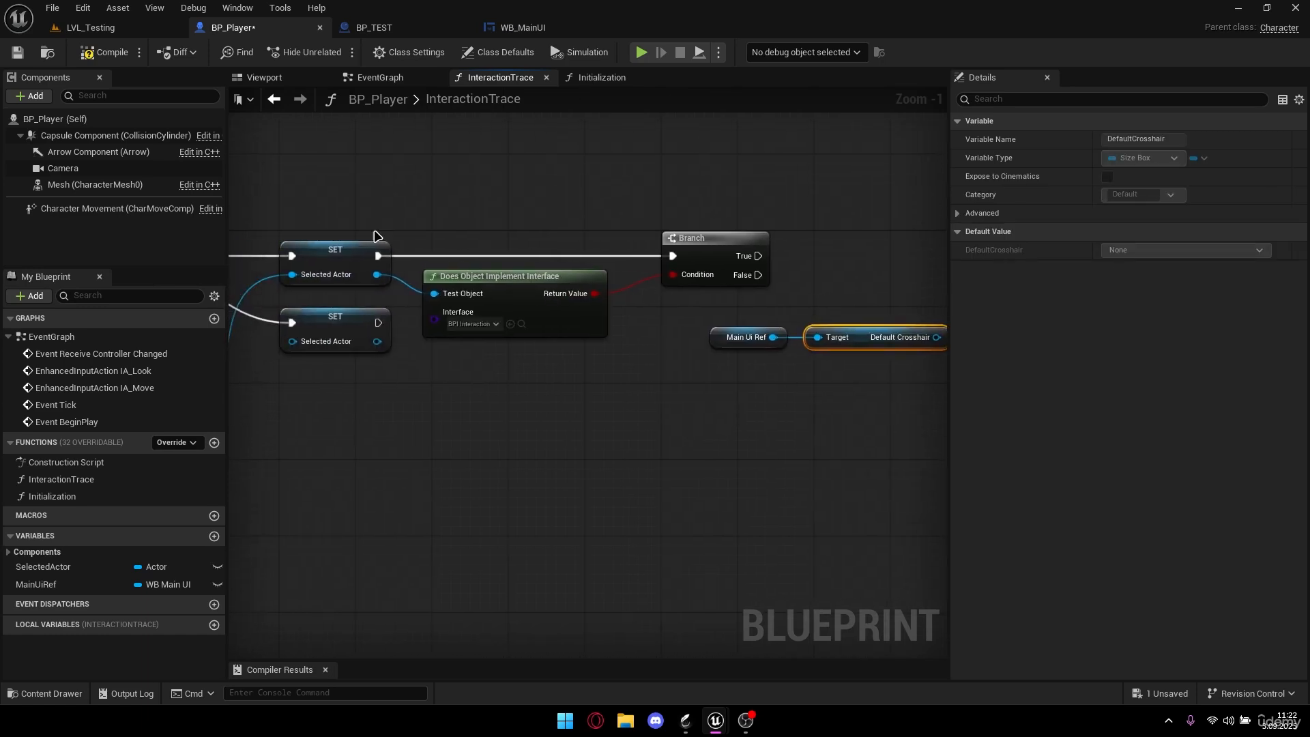
left_click_drag(328, 210, 450, 341)
right_click_drag(768, 206, 595, 208)
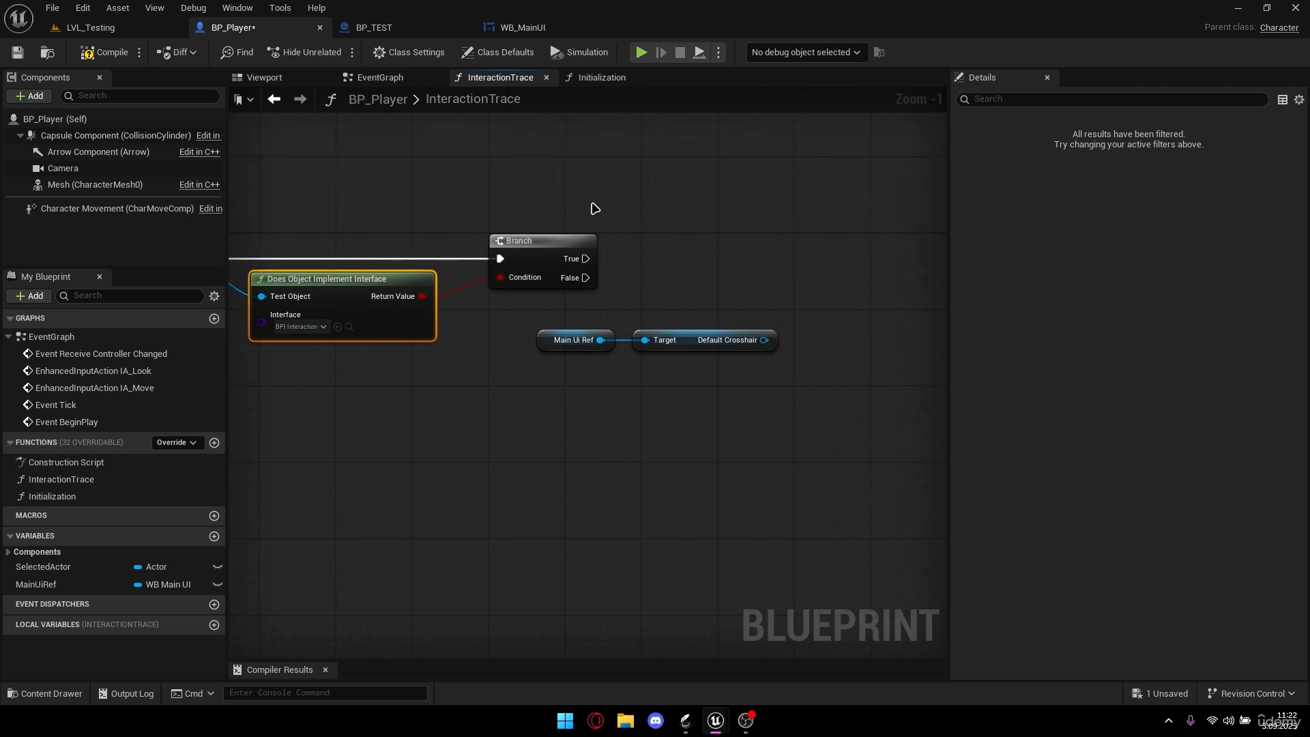
left_click_drag(764, 332, 778, 307)
type("set visi")
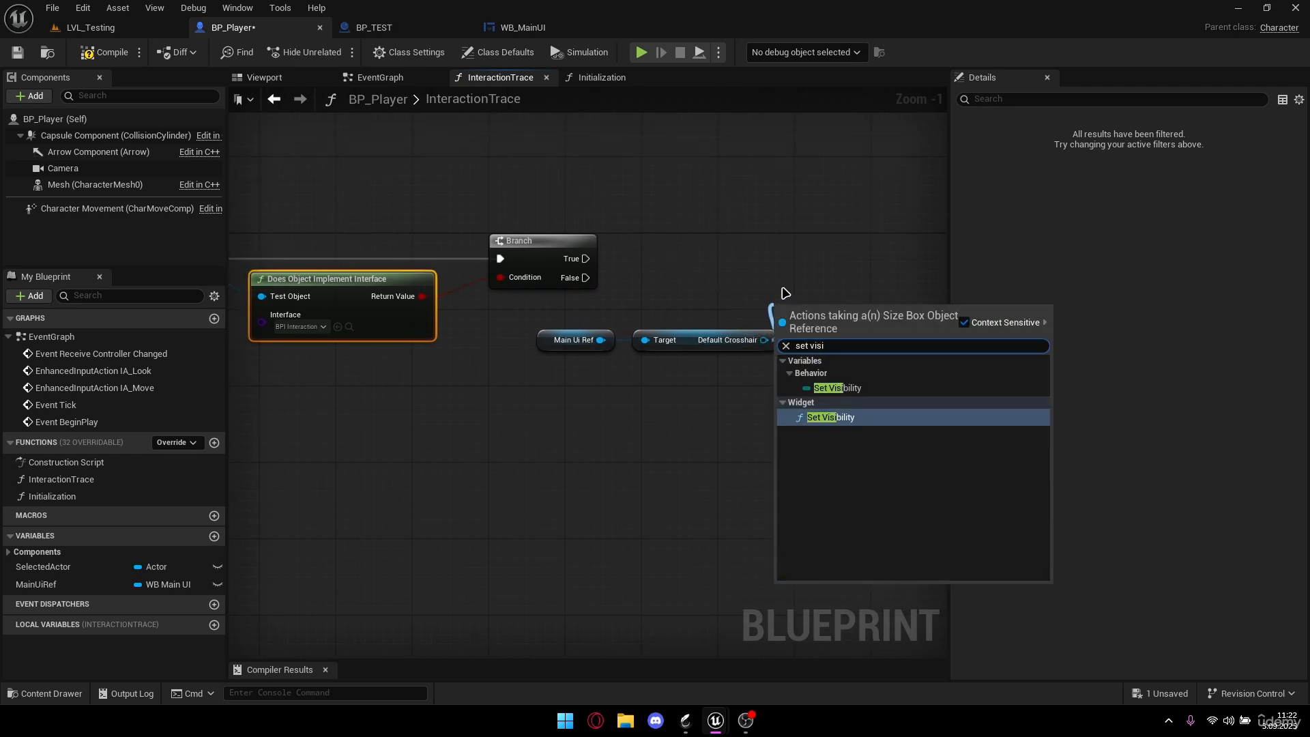
left_click(848, 417)
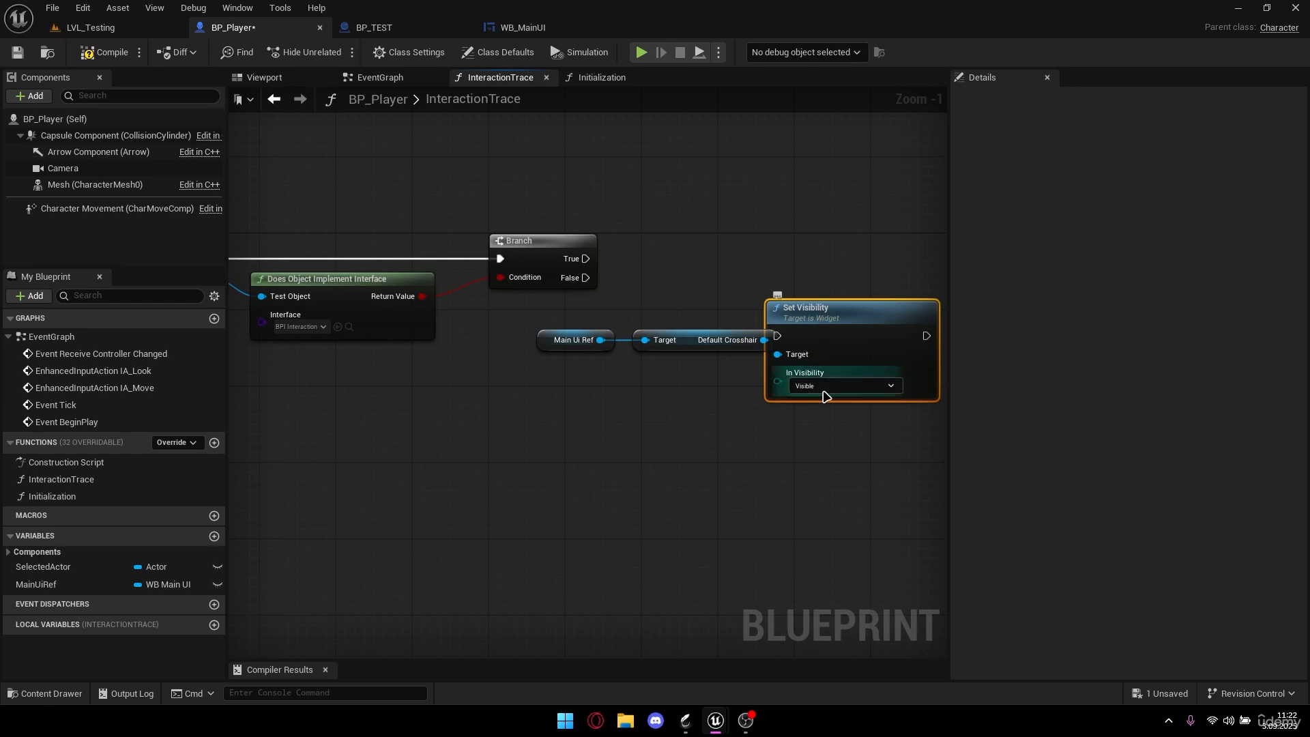
left_click(827, 386)
left_click(829, 426)
- Connect the Branch node's True output to the Set Visibility node and align that node with the Branch
left_click_drag(586, 258, 777, 333)
right_click_drag(815, 311, 678, 258)
left_click_drag(678, 257, 737, 210)
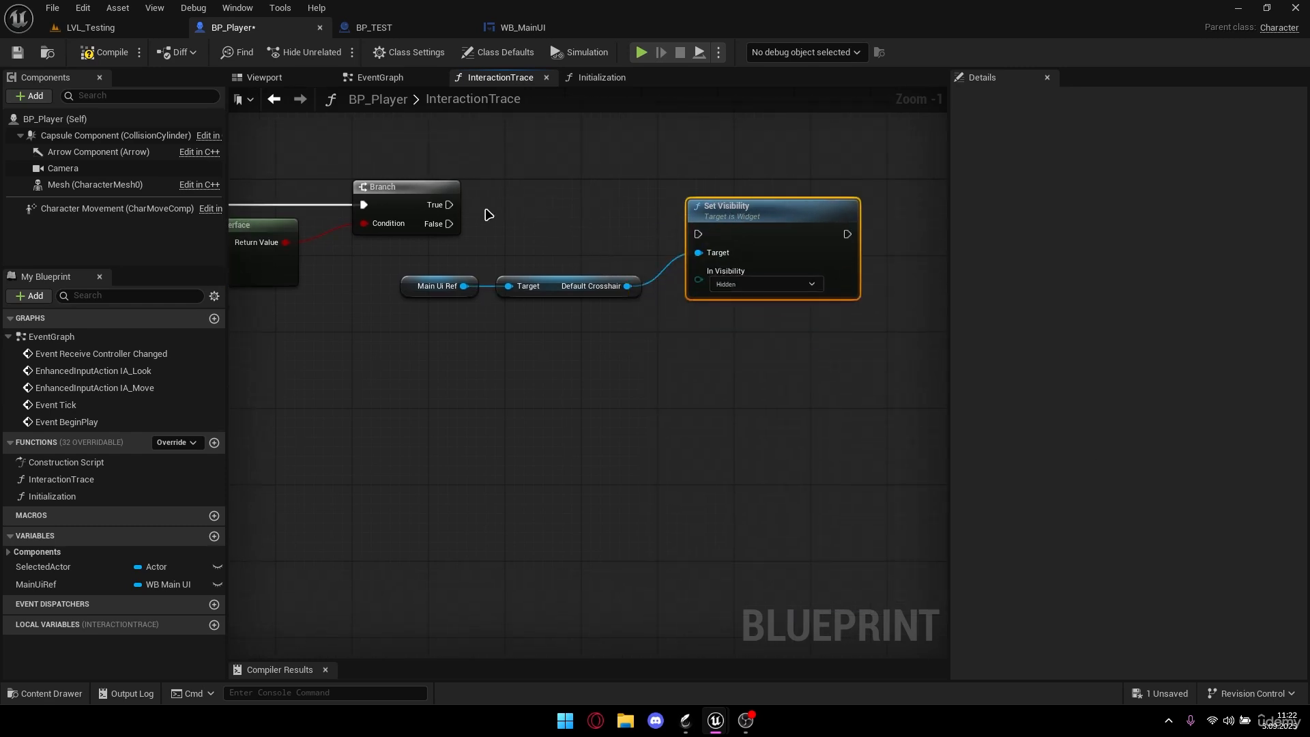
left_click_drag(449, 205, 792, 190)
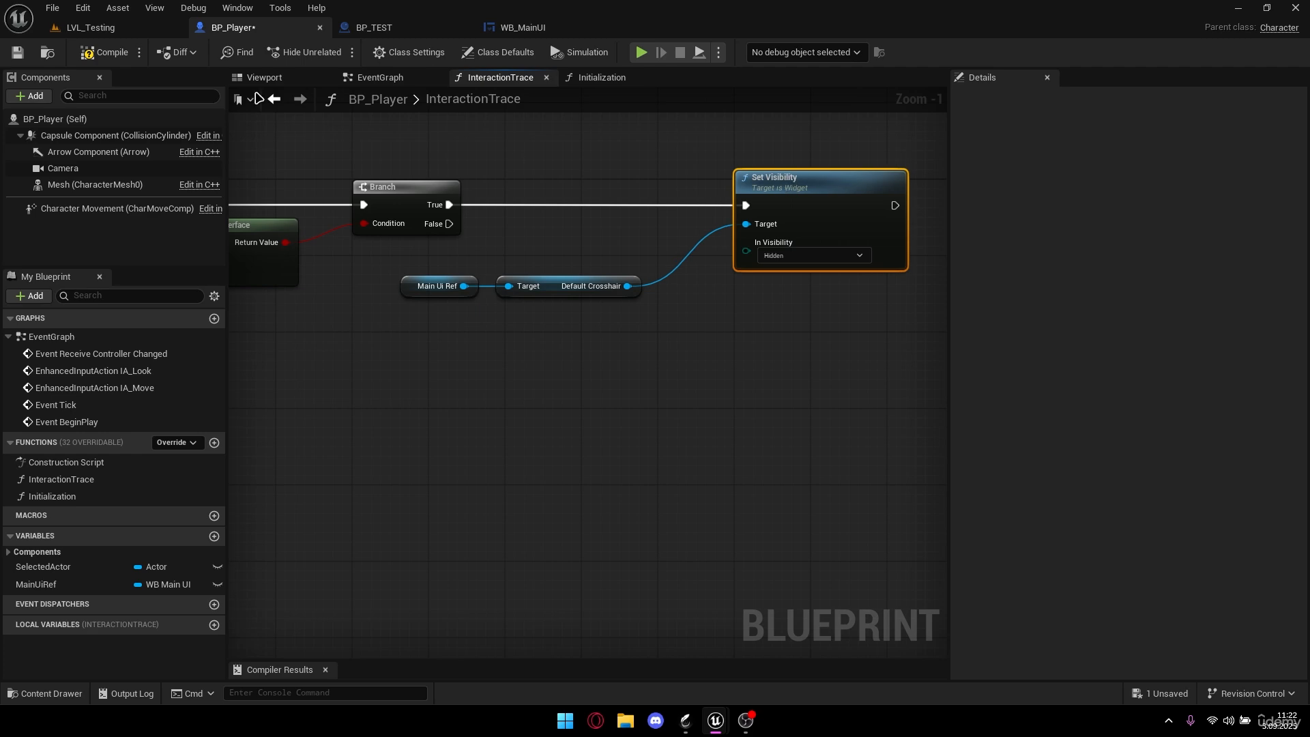
- Play-test the level by walking up to the cube and aiming at it, then stop the preview
left_click(641, 52)
key("w")
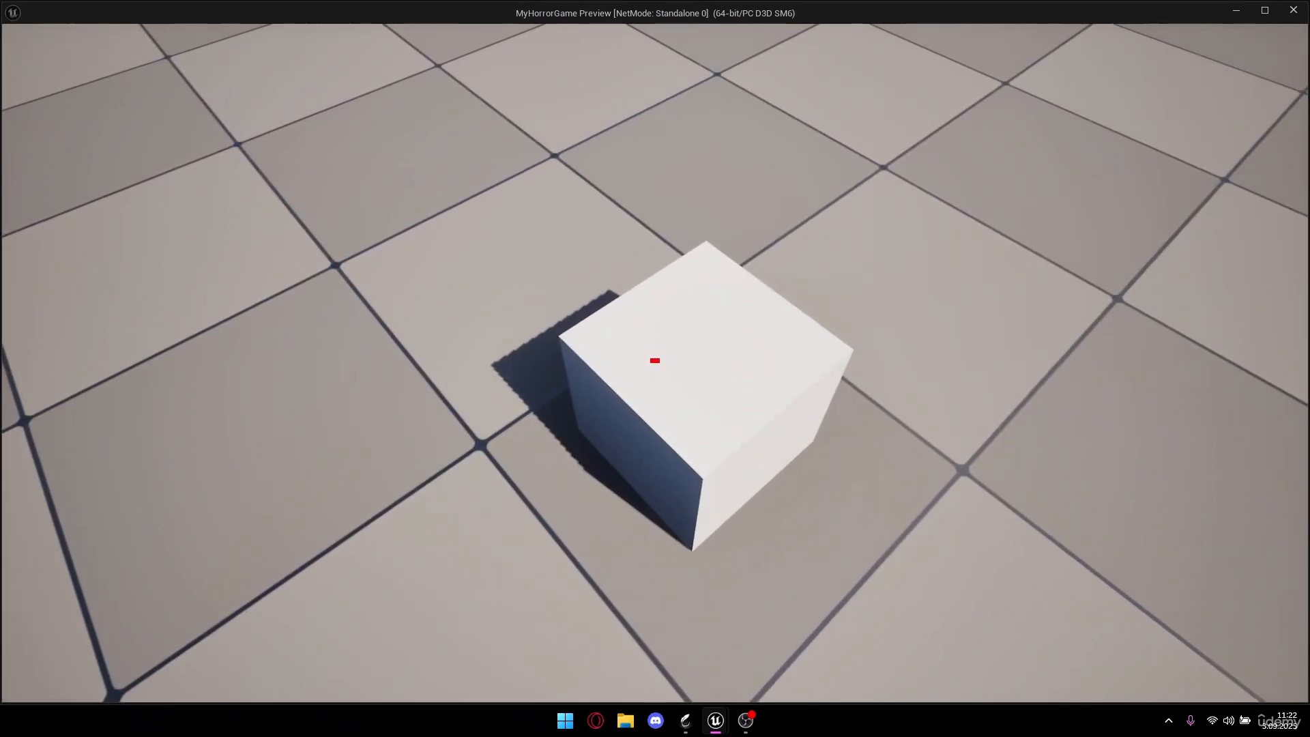
key("Escape")
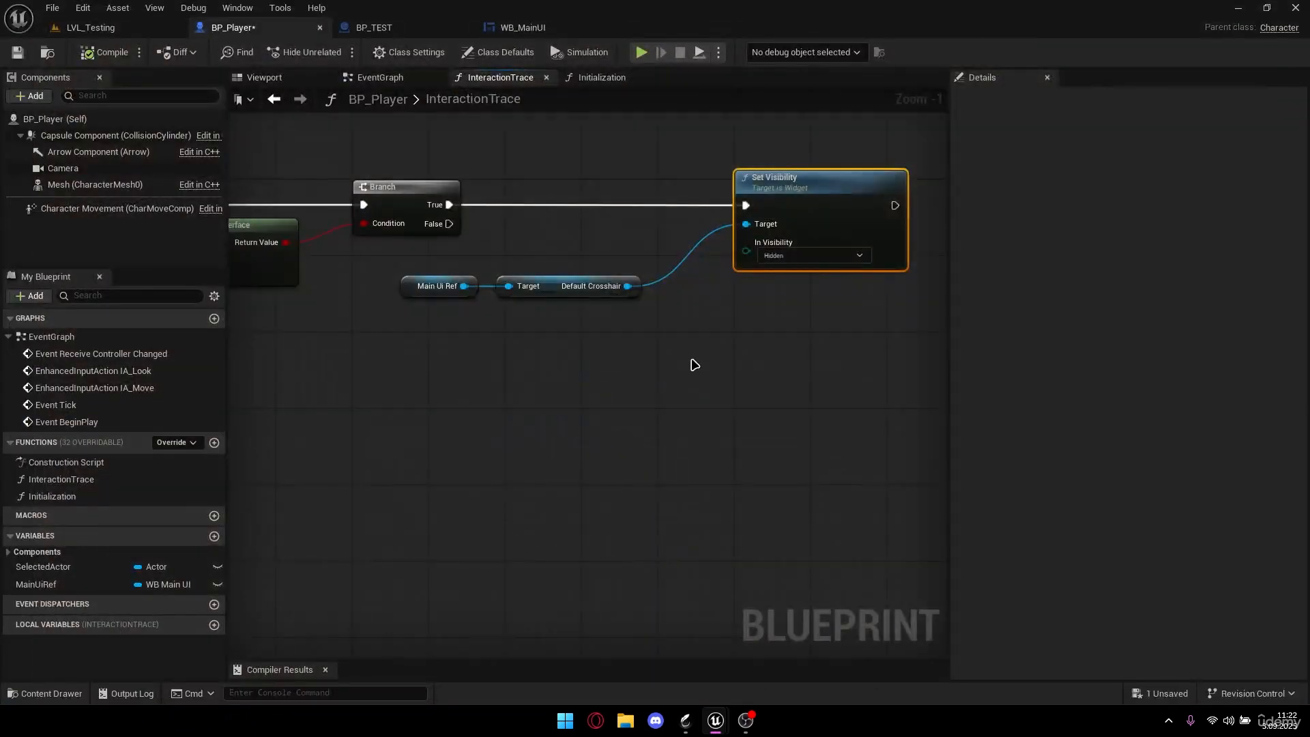
- Set the Line Trace By Channel node's Draw Debug Type to None and compile BP_Player
scroll(614, 302, "down", 4)
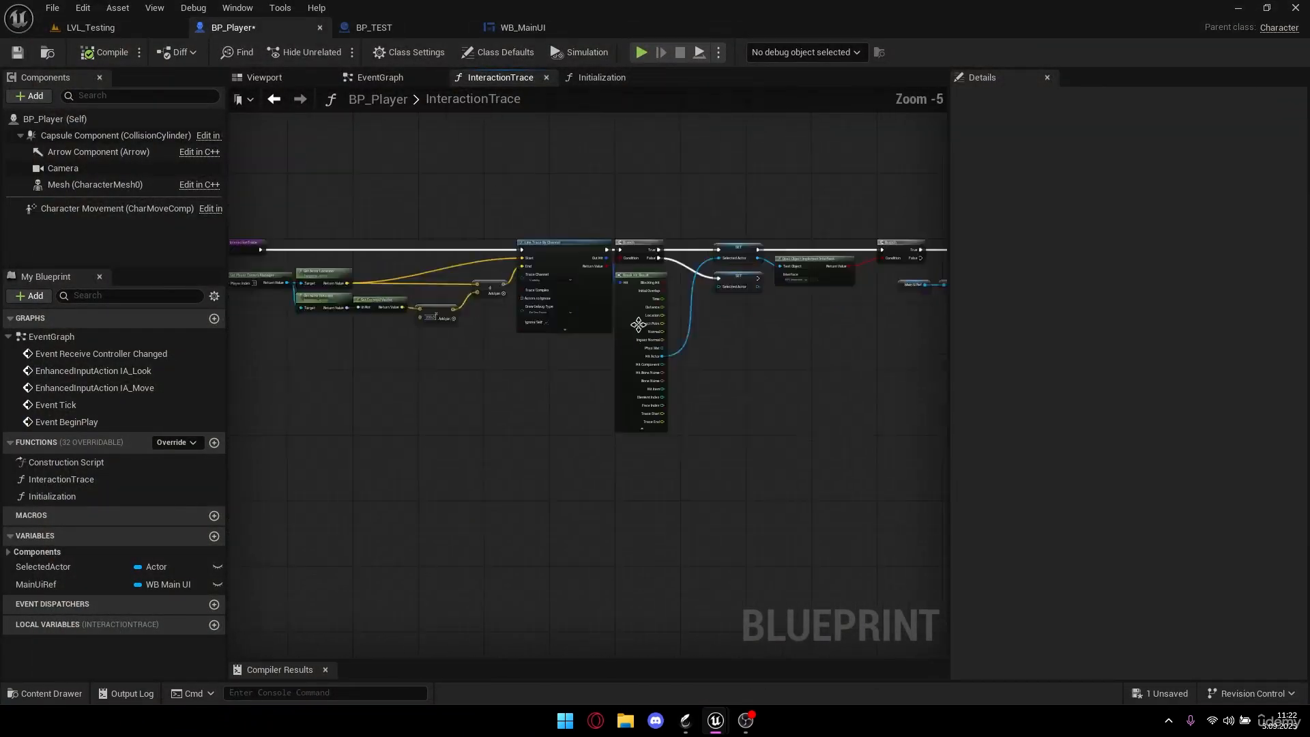
scroll(555, 289, "up", 4)
scroll(566, 311, "up", 1)
left_click(573, 314)
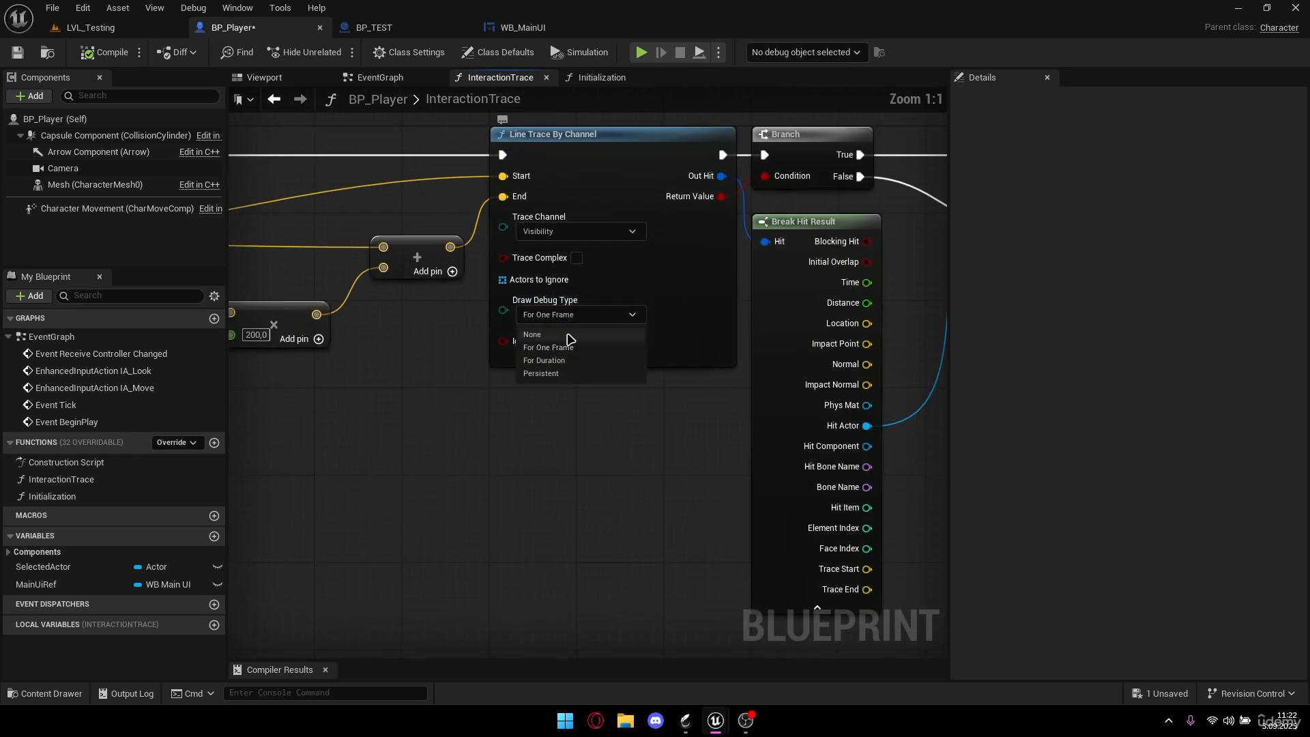
left_click(542, 339)
scroll(652, 284, "down", 5)
right_click_drag(757, 273, 542, 299)
right_click_drag(713, 292, 480, 281)
right_click_drag(805, 304, 583, 295)
scroll(688, 258, "up", 5)
left_click(104, 52)
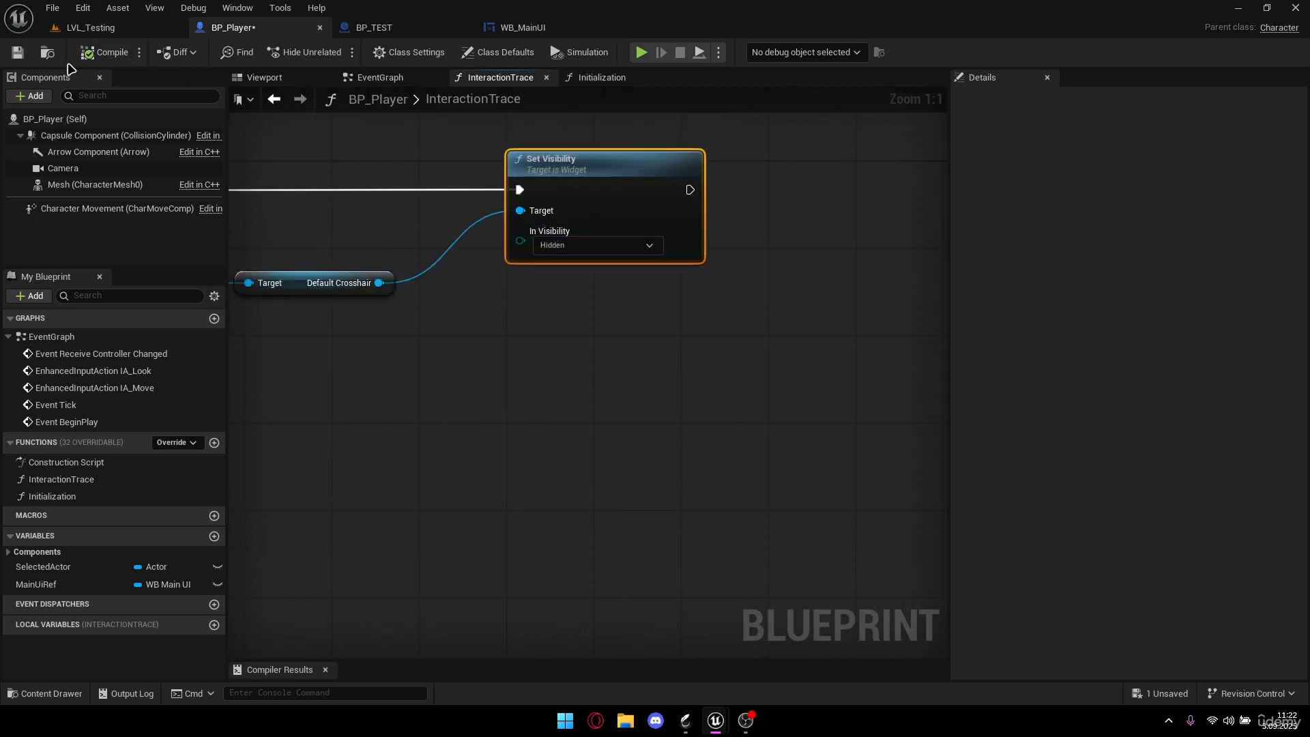
- Tuck the Main Ui Ref and Default Crosshair nodes beside Set Visibility, and move the group farther from the Branch
scroll(648, 254, "down", 2)
right_click_drag(649, 255, 800, 276)
left_click_drag(624, 331, 451, 290)
left_click_drag(534, 294, 605, 245)
left_click(762, 210, "ctrl")
left_click_drag(763, 210, 822, 216)
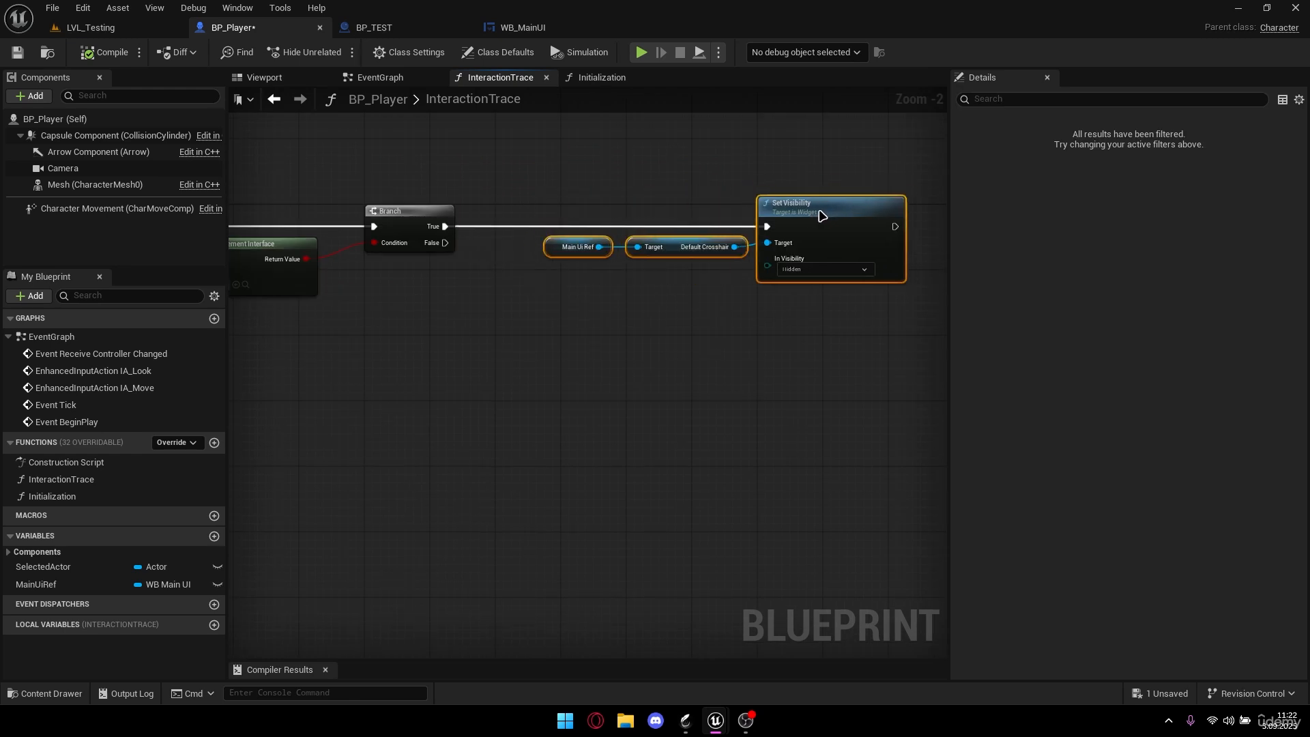
left_click(750, 189)
- Duplicate the Main Ui Ref, Default Crosshair and Set Visibility nodes and place the copy directly below the originals
scroll(614, 153, "down", 1)
right_click_drag(563, 152, 513, 142)
left_click_drag(525, 267, 772, 192)
key("ctrl+c")
key("ctrl+v")
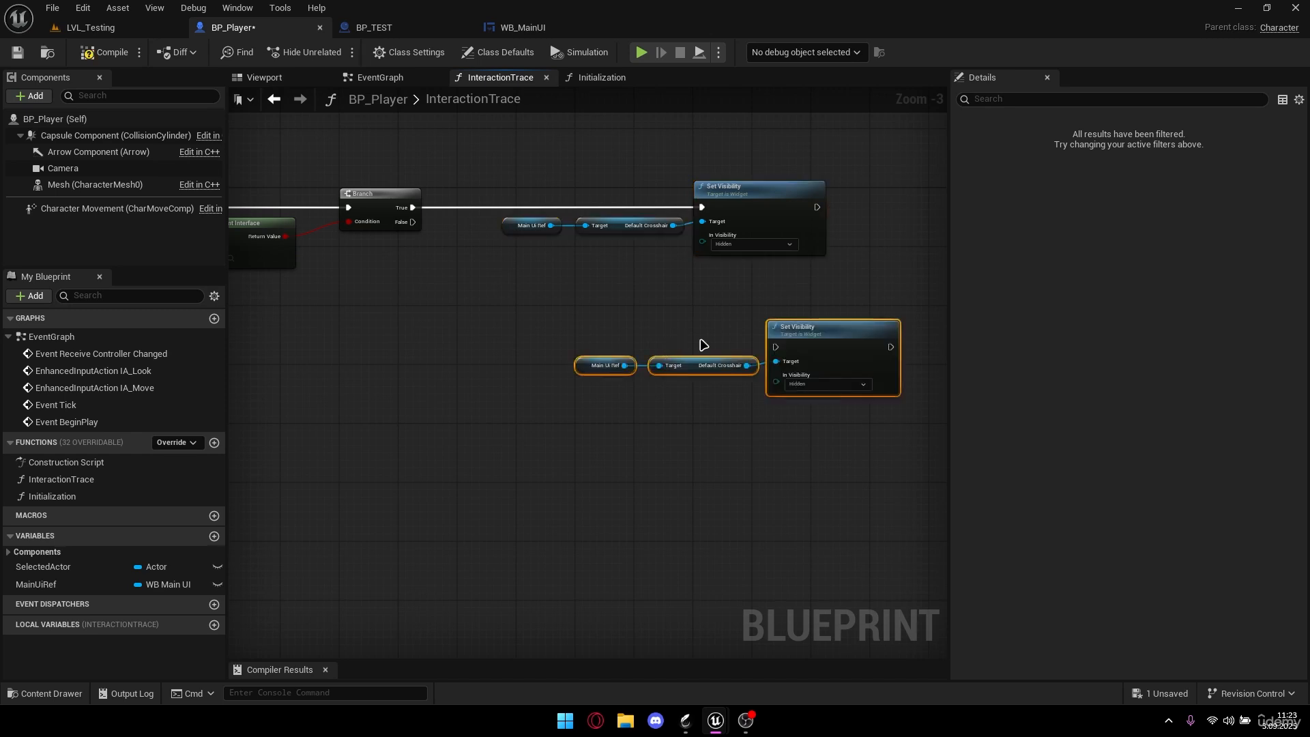
left_click_drag(827, 326, 751, 317)
scroll(734, 361, "up", 3)
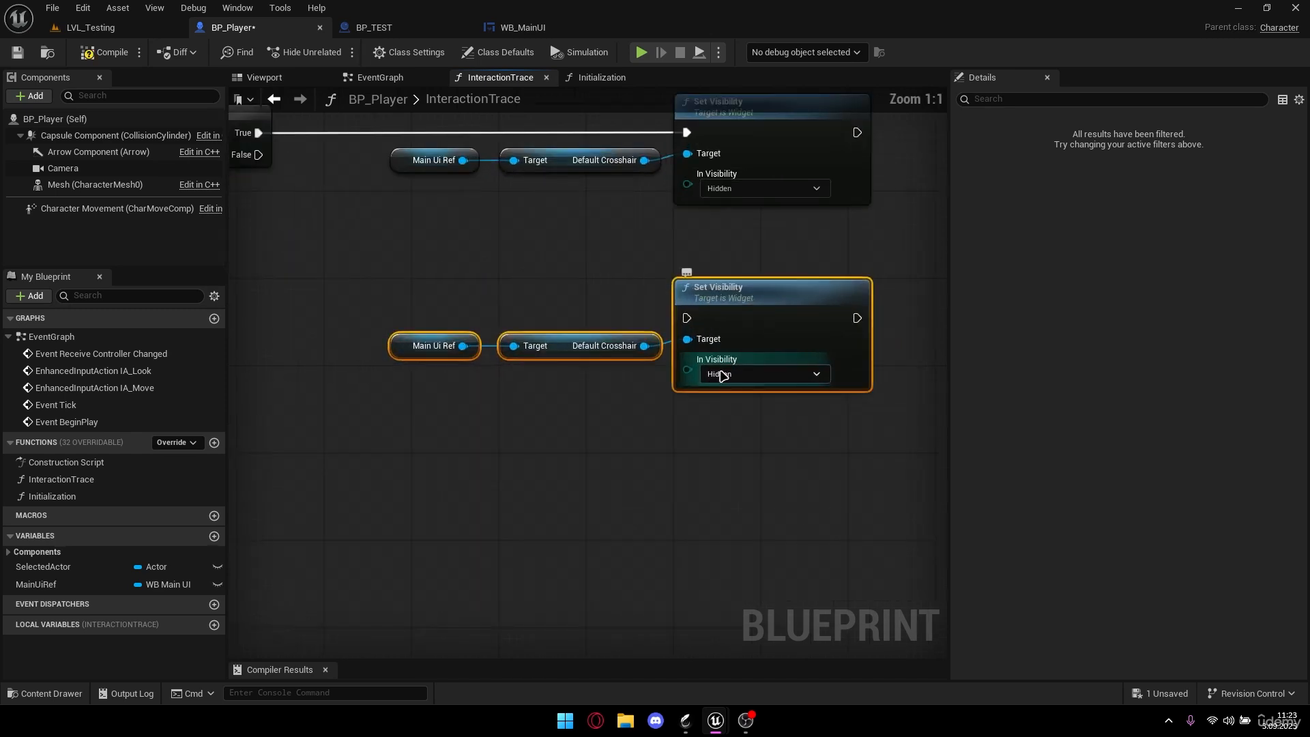
- Set the duplicated Set Visibility node's In Visibility to Not Hit-Testable (Self & All Children)
left_click(729, 372)
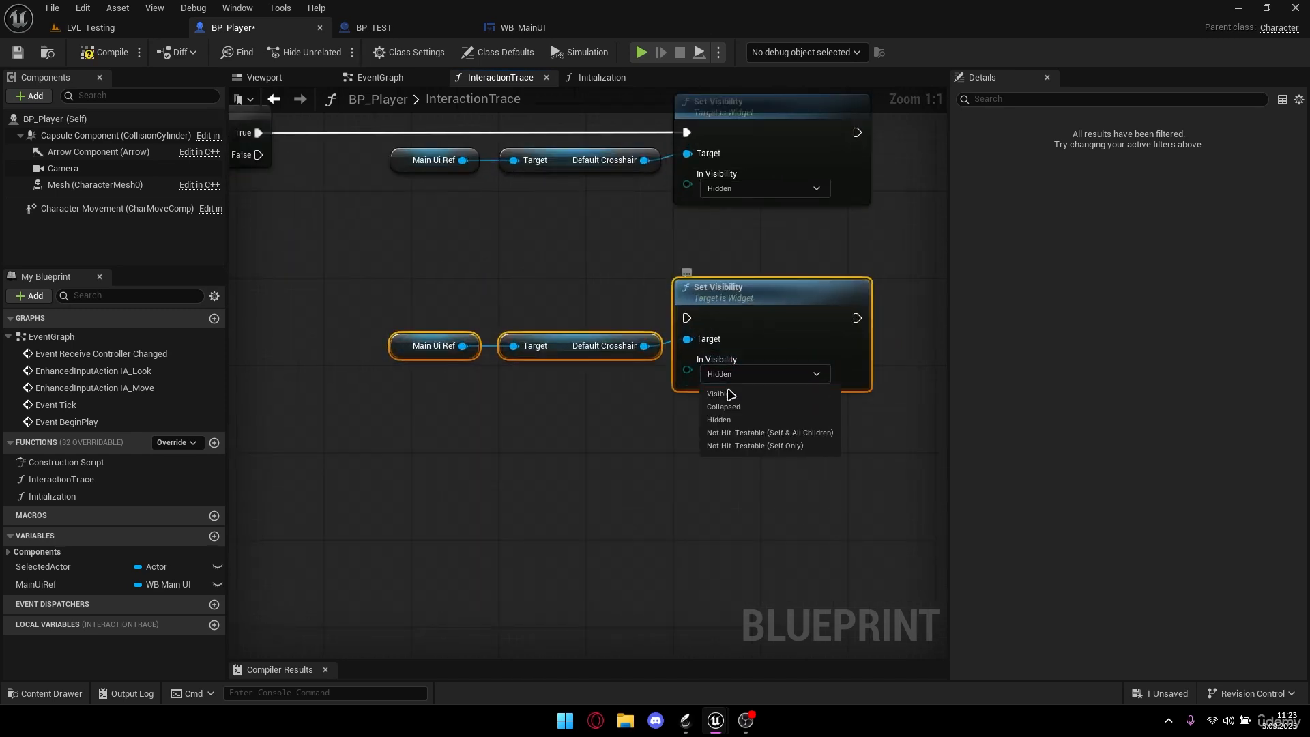
left_click(736, 434)
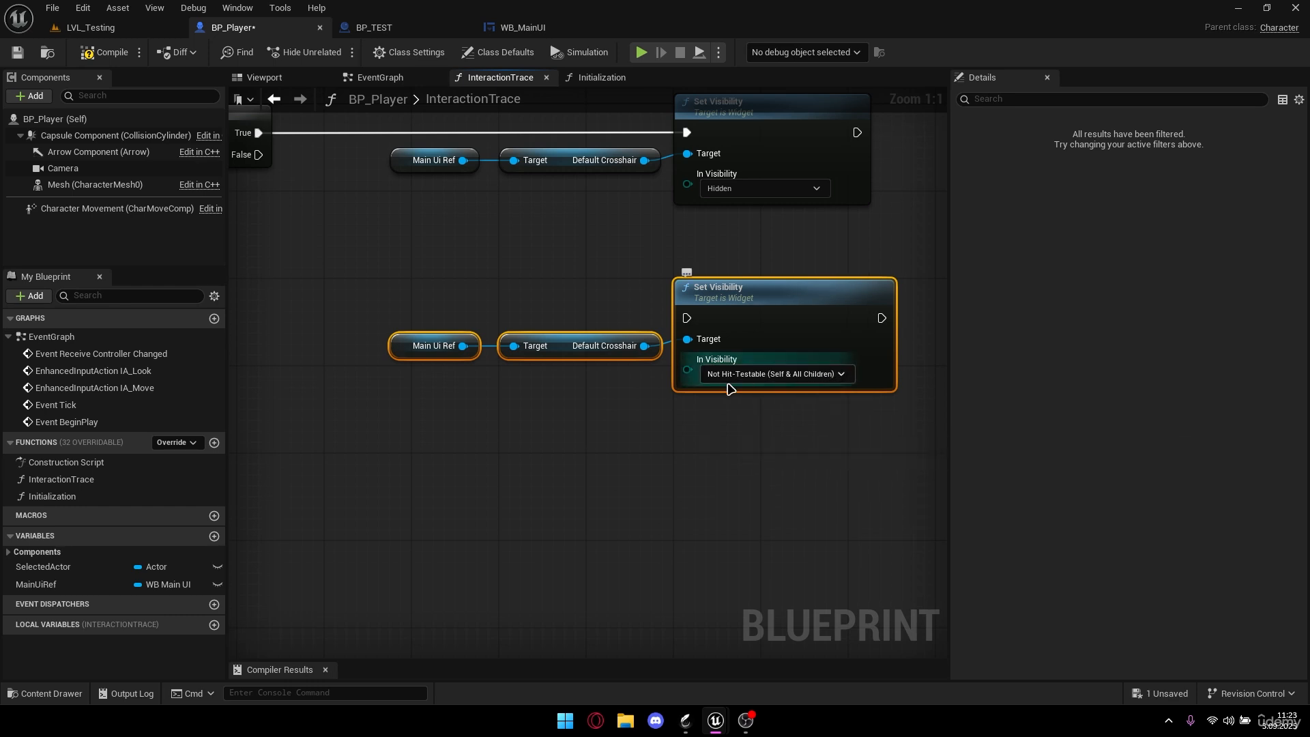
left_click(735, 376)
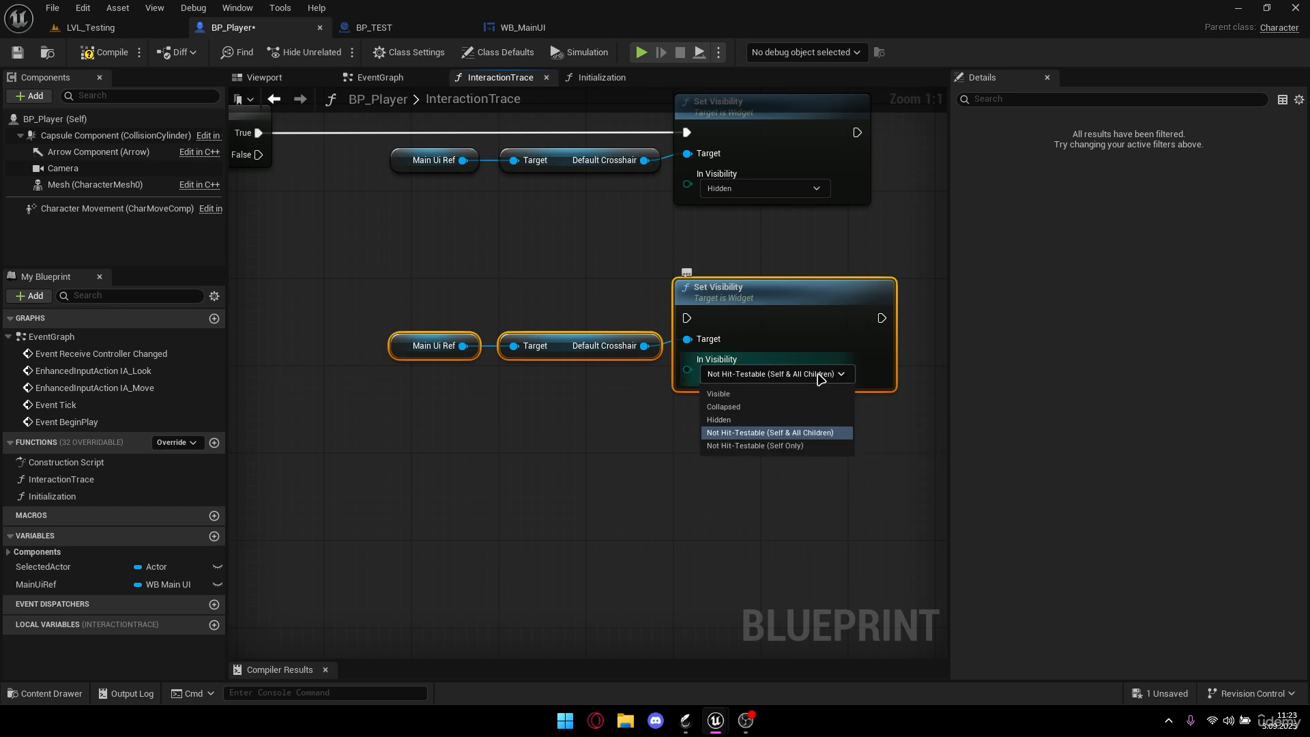
left_click(841, 374)
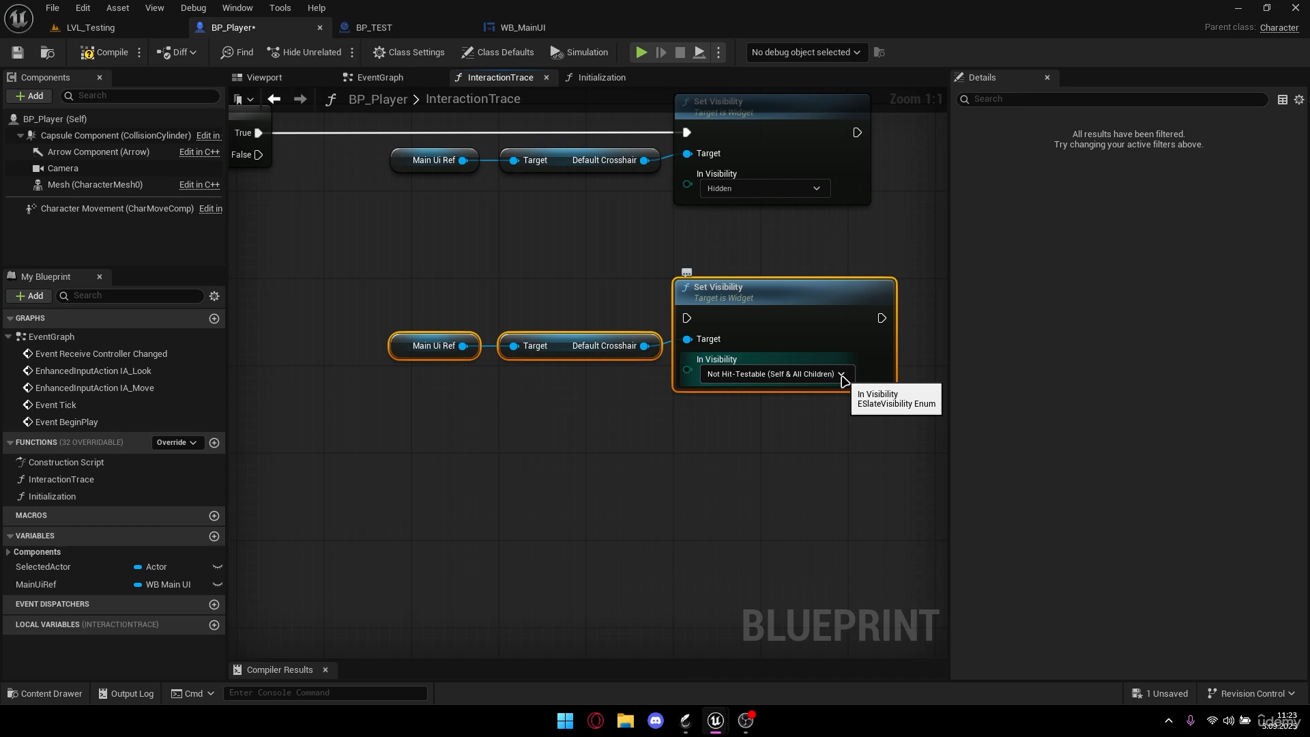
- Connect the Branch node's False output to the lower Set Visibility node
scroll(496, 227, "down", 2)
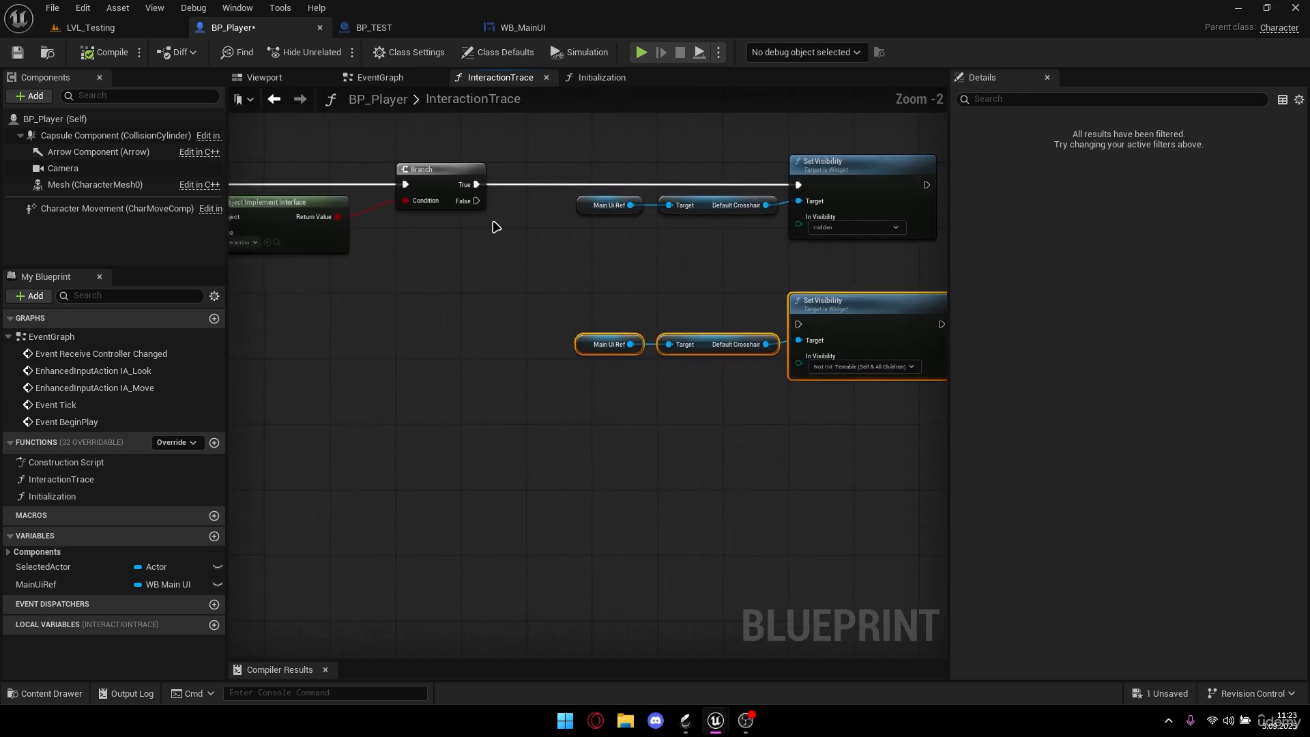
left_click_drag(472, 203, 778, 324)
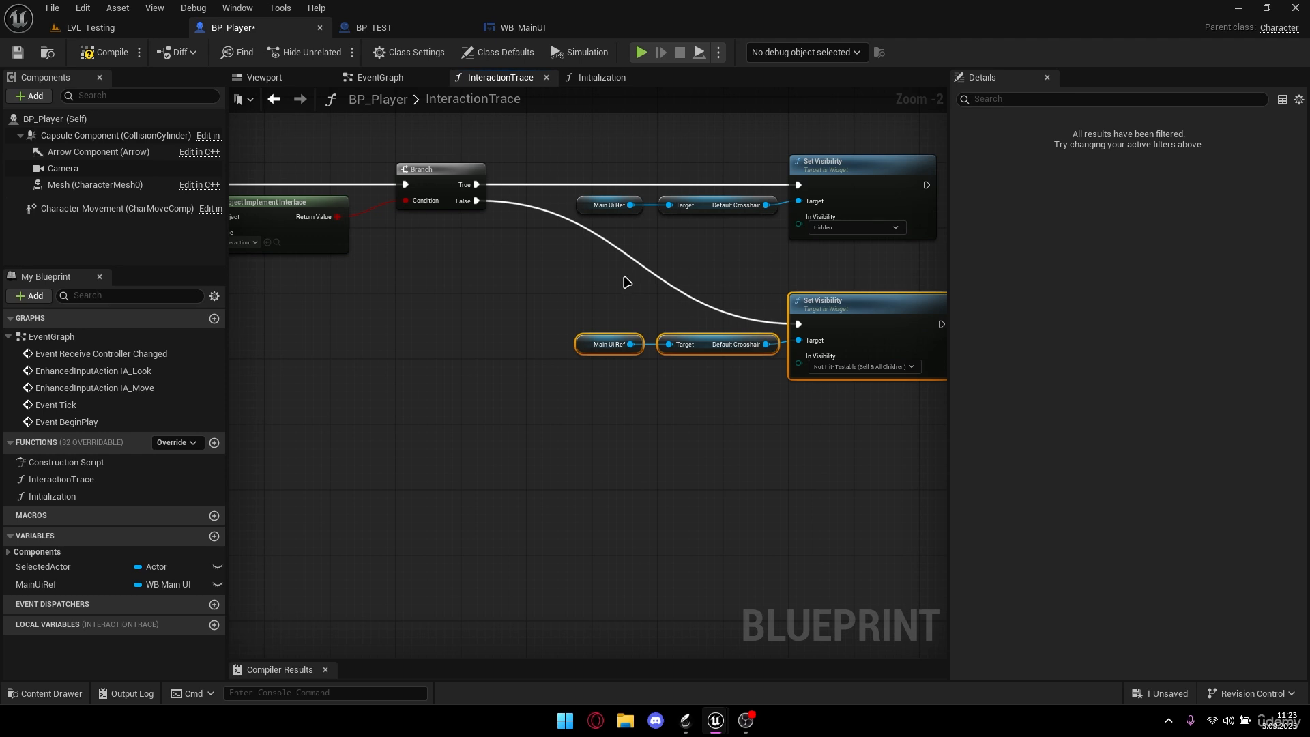
right_click_drag(622, 265, 807, 304)
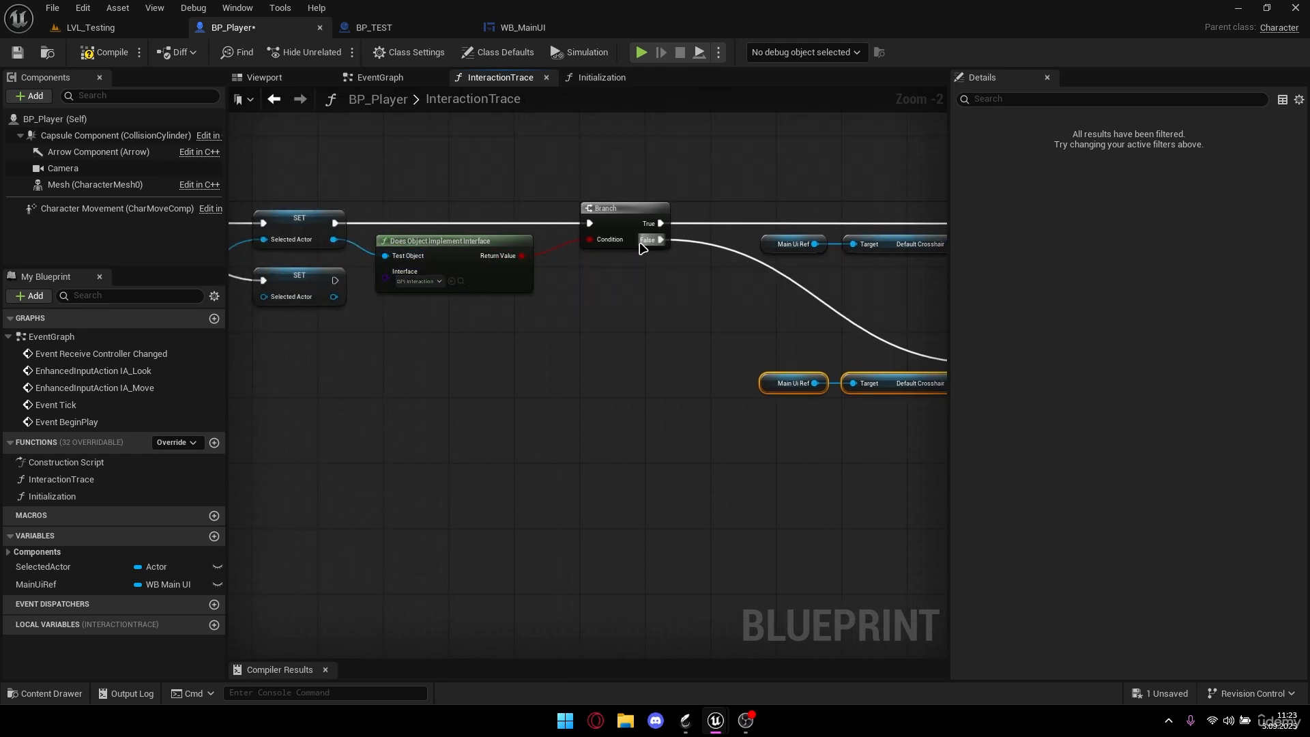
- Play-test the crosshair by aiming at the cube and away from it, then stop the preview
left_click(128, 58)
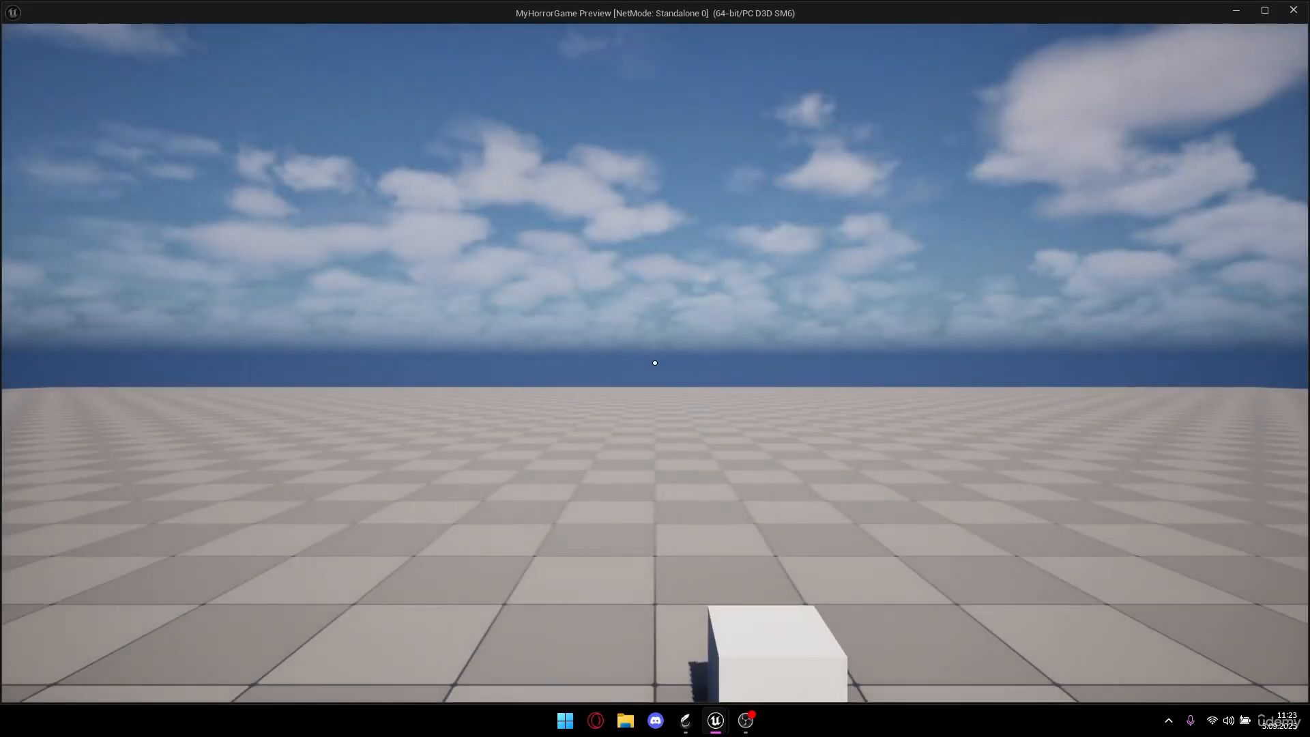
key("w")
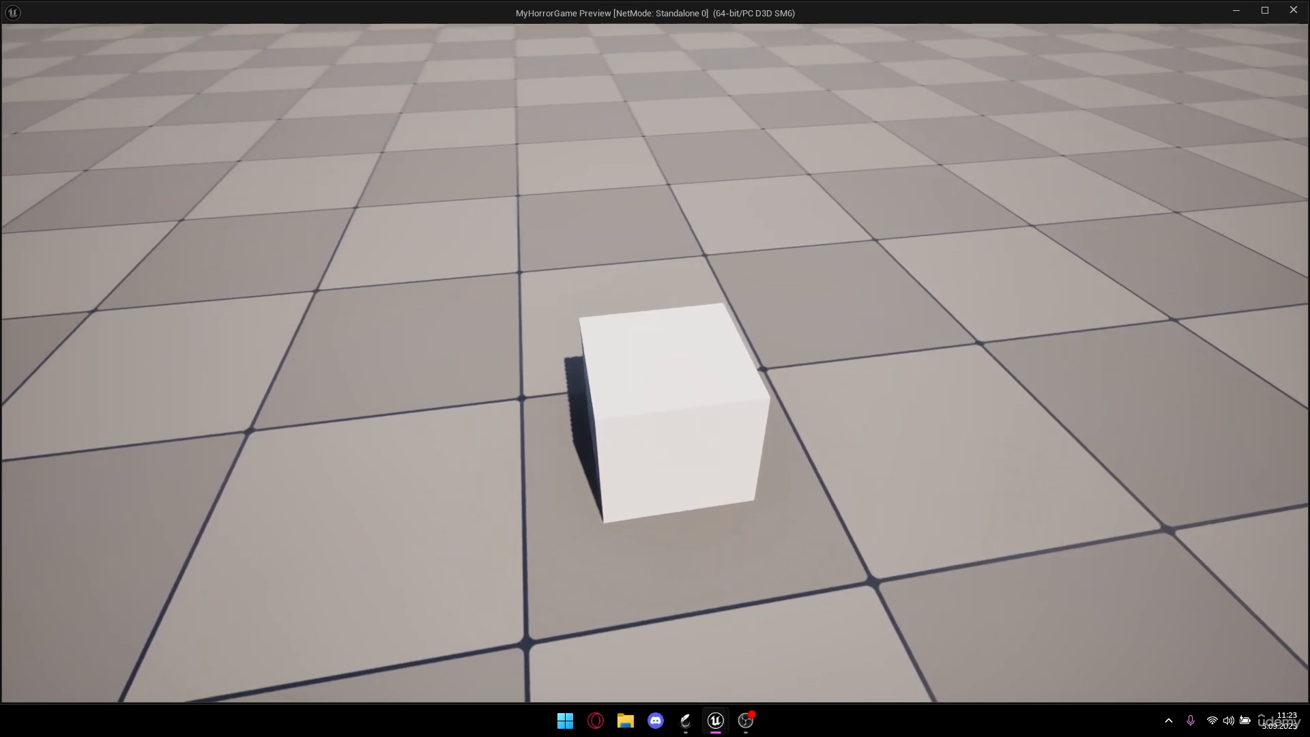
key("s")
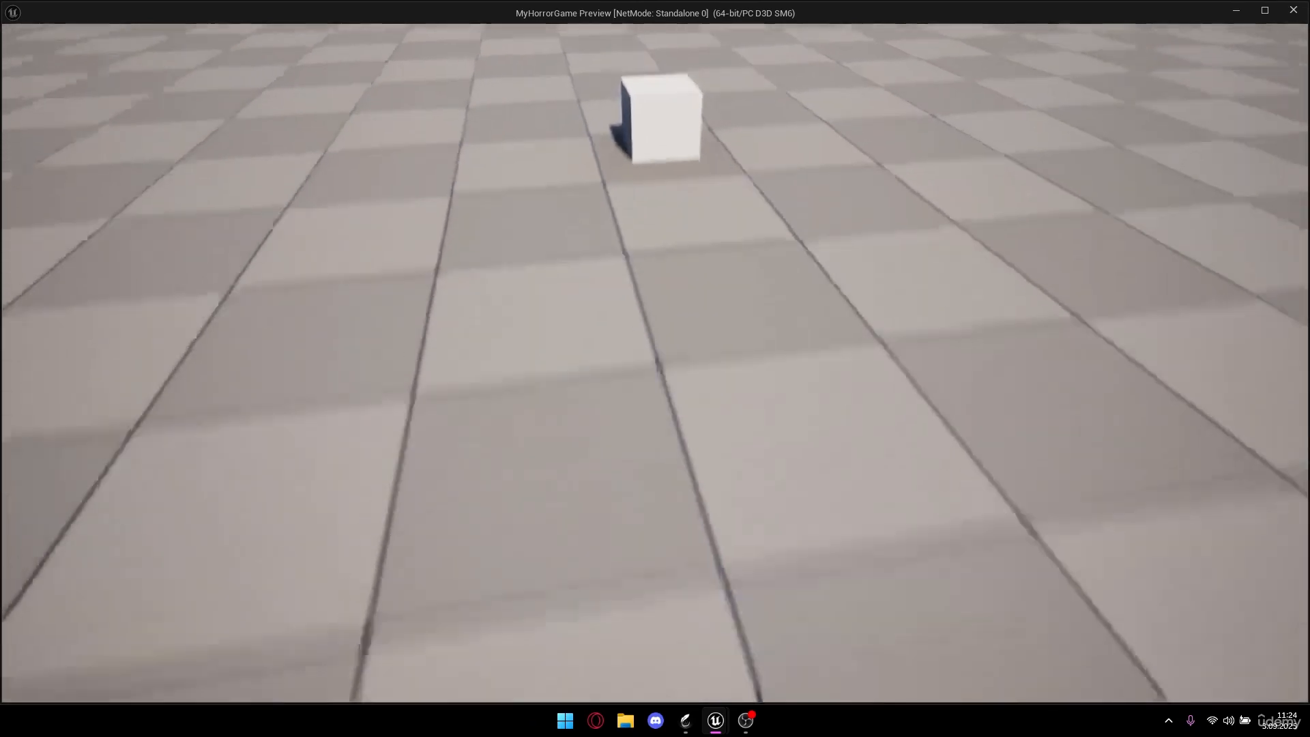
key("w")
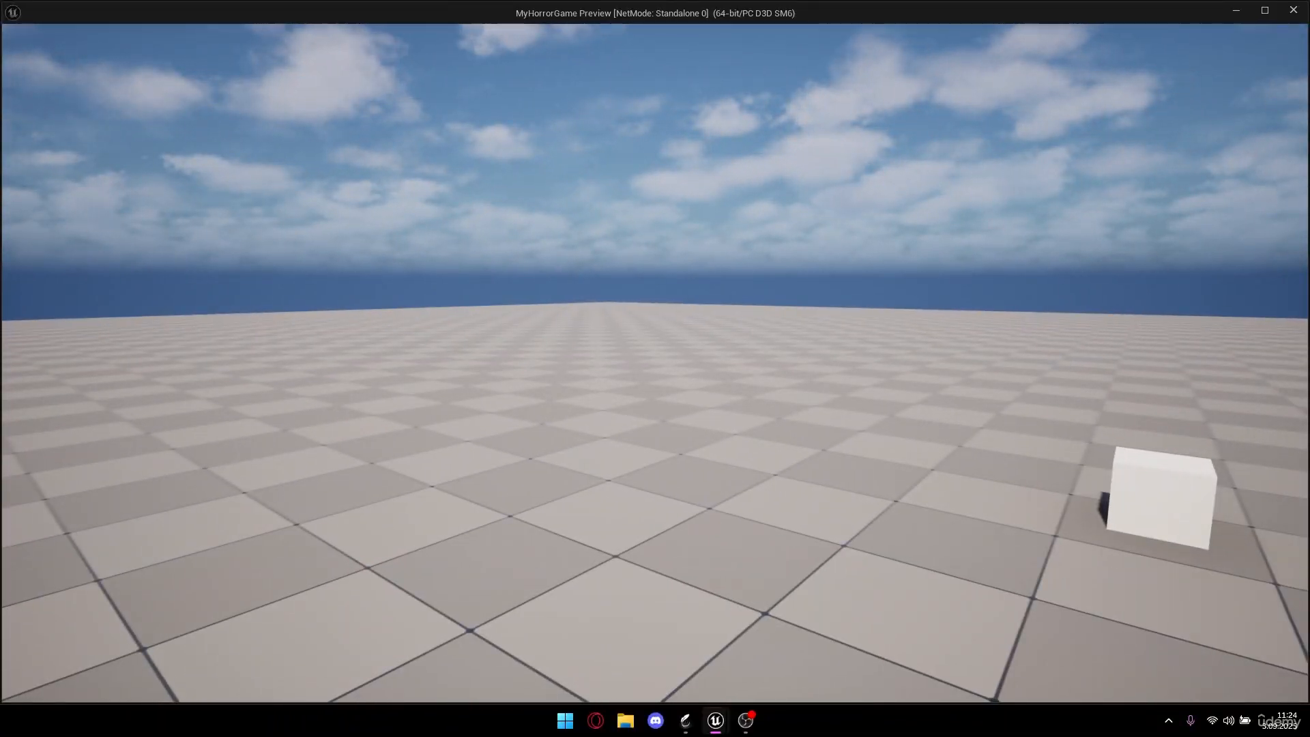
key("Escape")
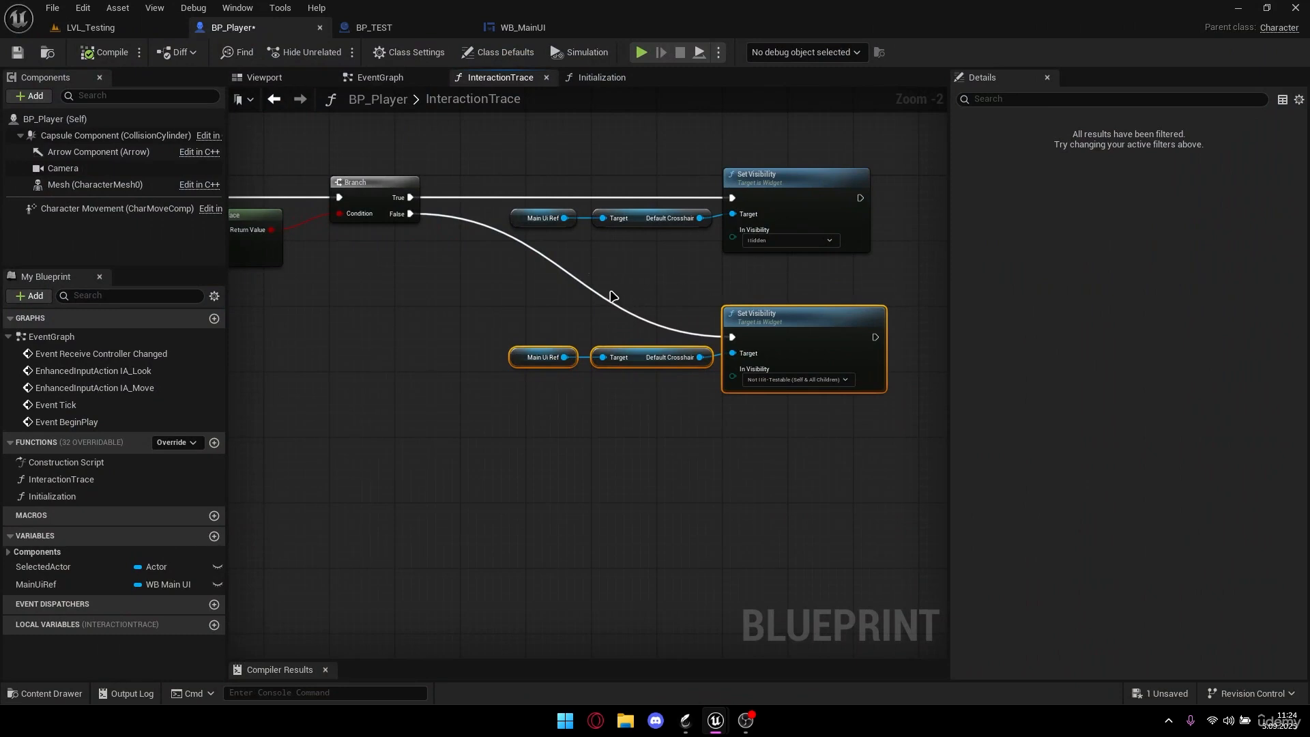
- Connect the lower Selected Actor SET node's execution output to the lower Set Visibility, align the SET node, and compile and save BP_Player
right_click_drag(612, 297, 794, 315)
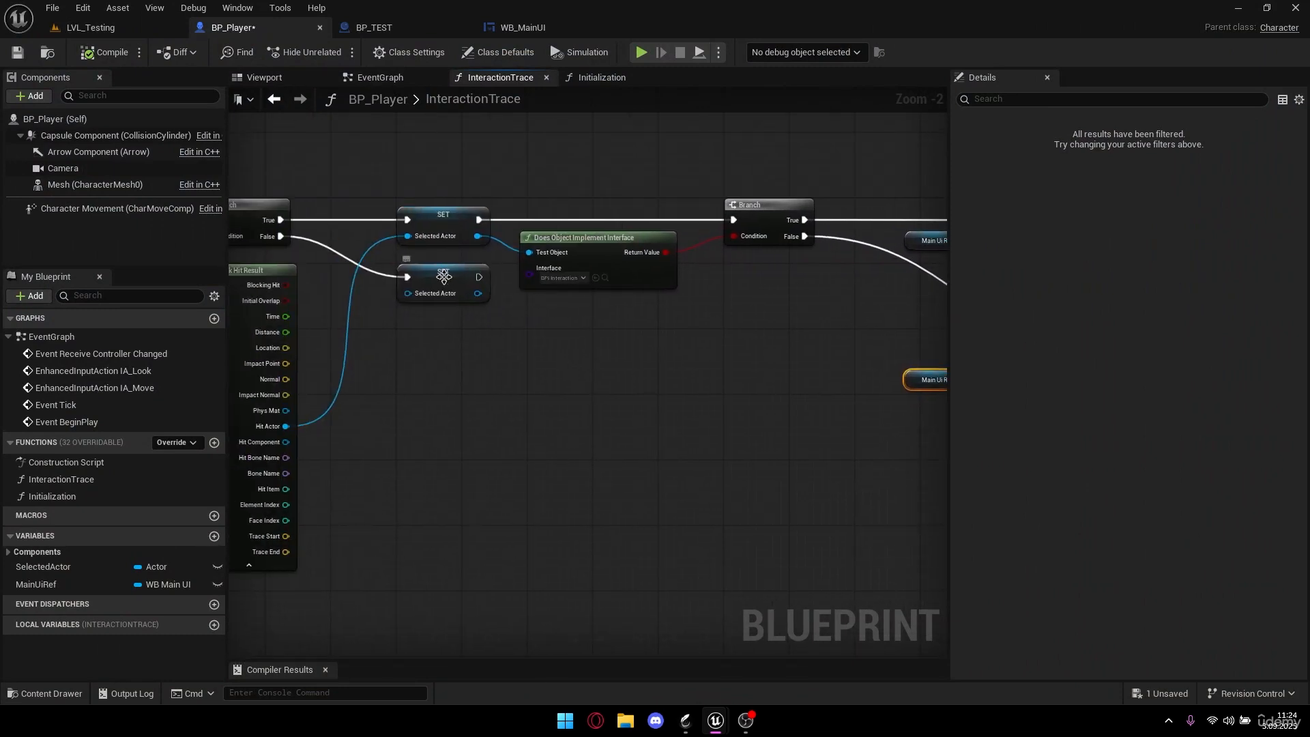
left_click_drag(444, 276, 911, 359)
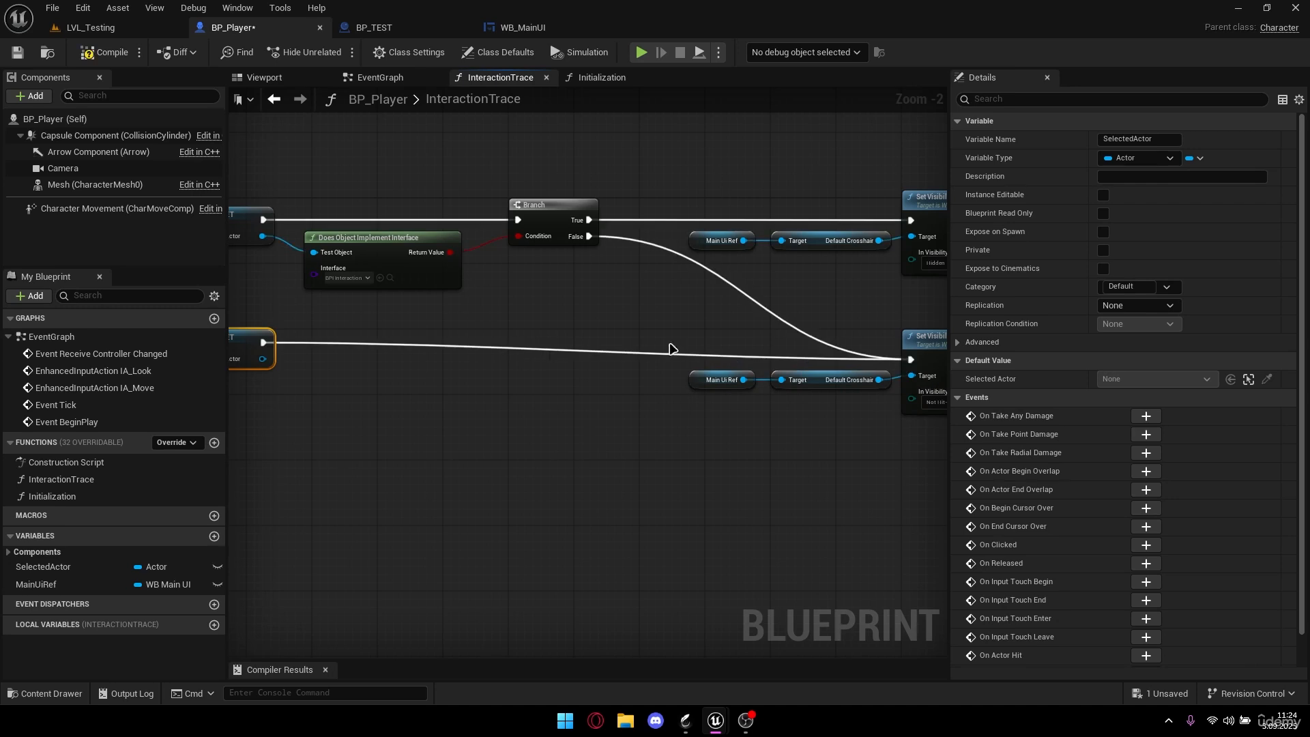
right_click_drag(618, 341, 797, 335)
left_click_drag(391, 339, 393, 352)
right_click_drag(418, 323, 674, 311)
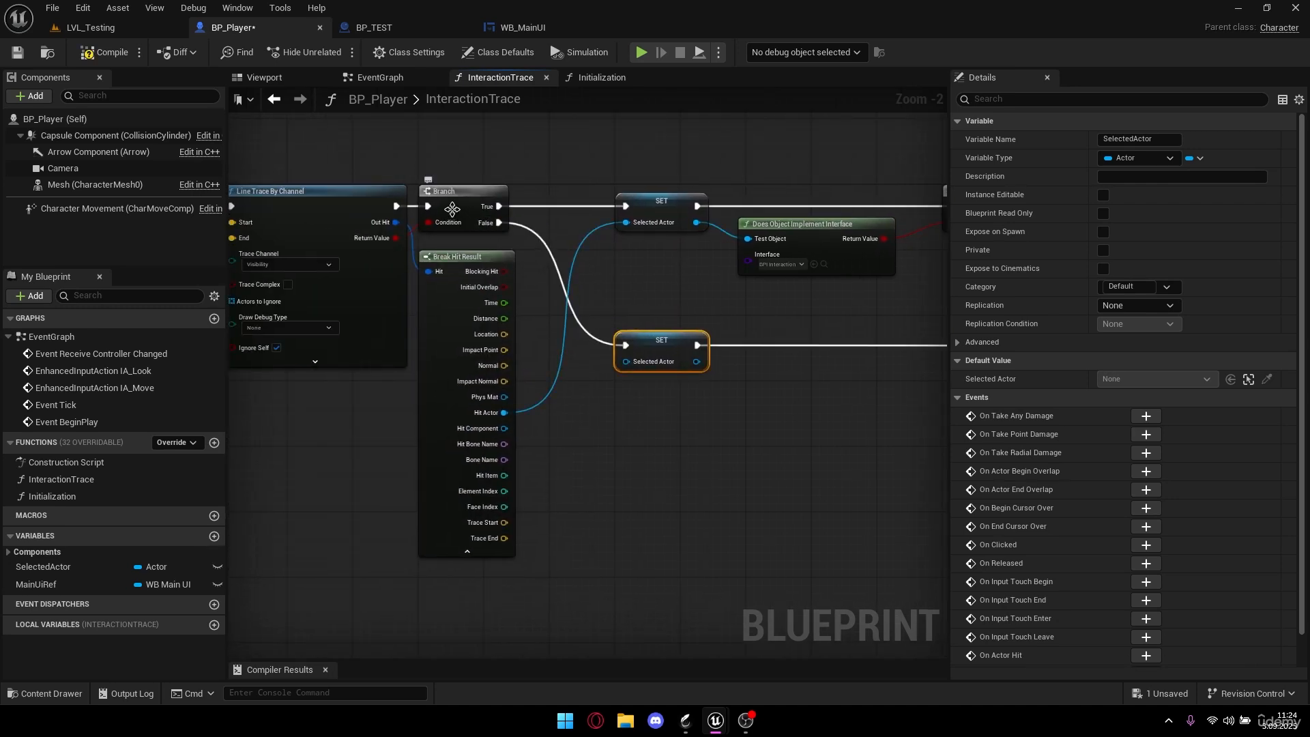
scroll(622, 310, "down", 2)
right_click_drag(885, 313, 664, 300)
scroll(723, 294, "up", 3)
left_click(104, 53)
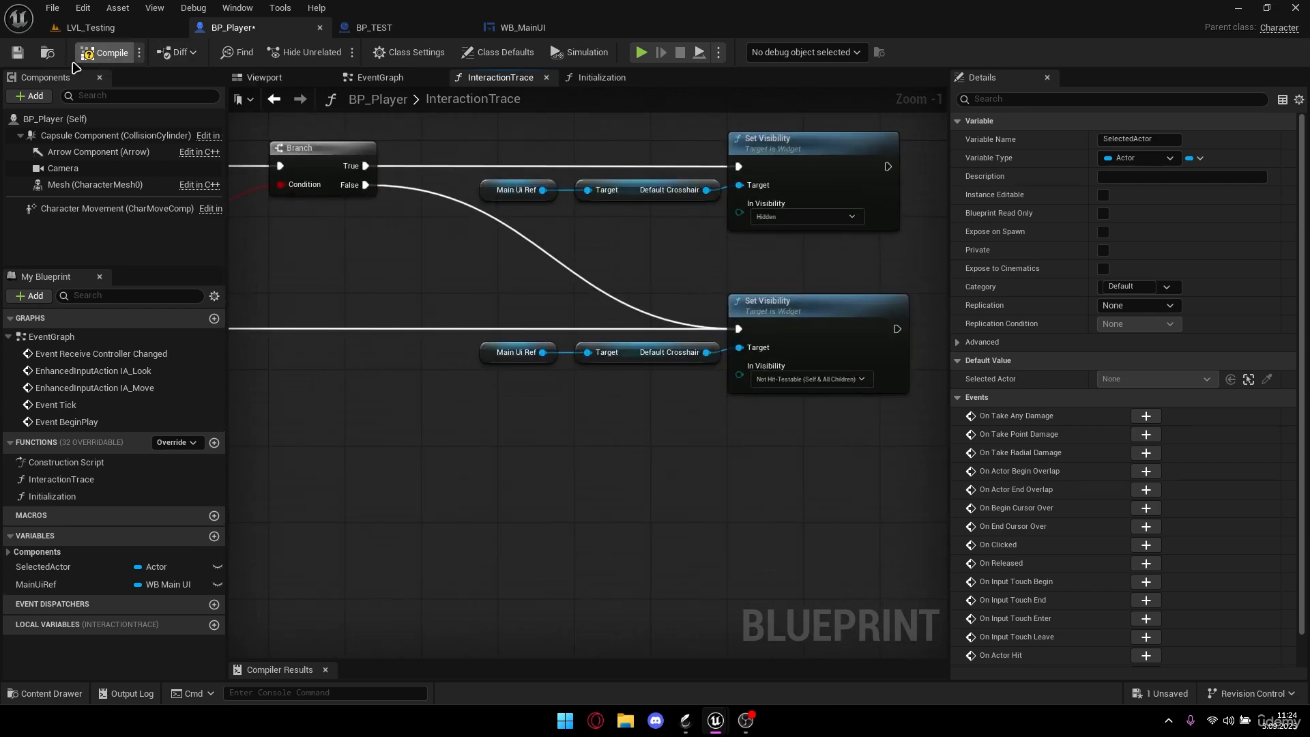
- Run the preview again to check the default crosshair on and off the cube, then stop it
left_click(641, 53)
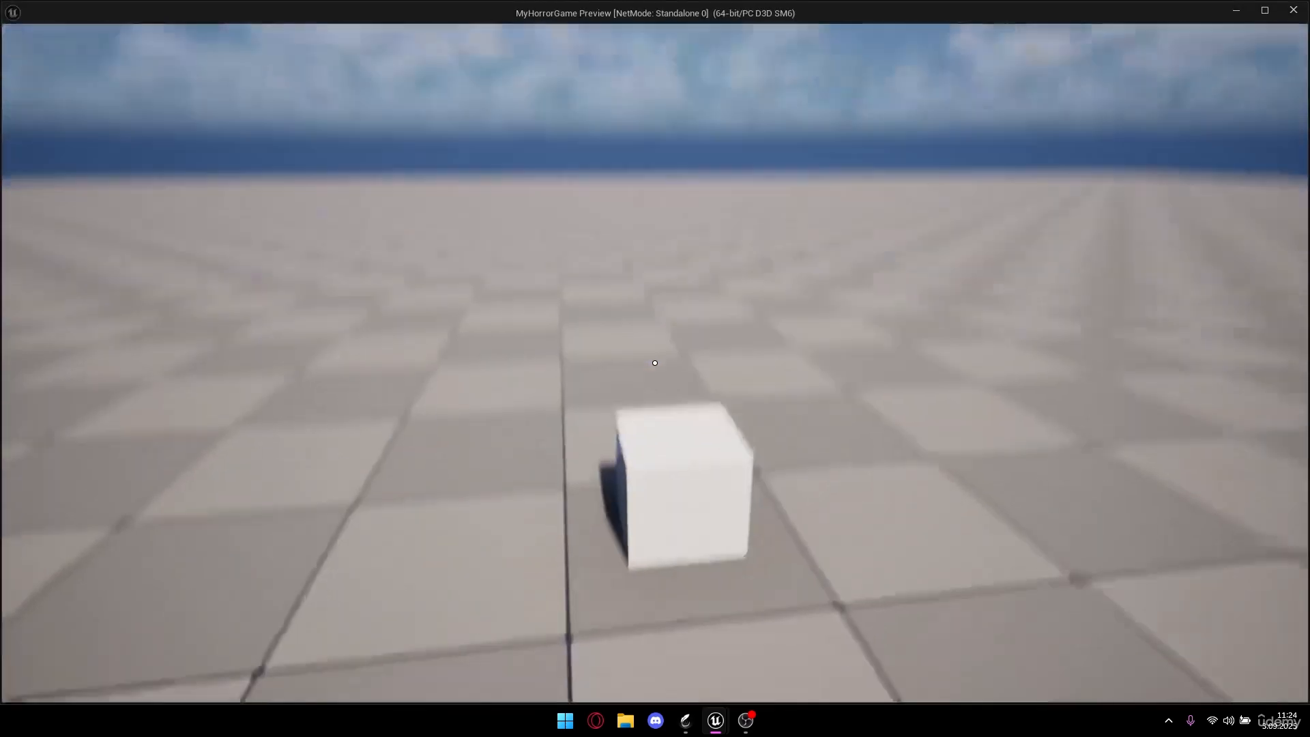
key("w")
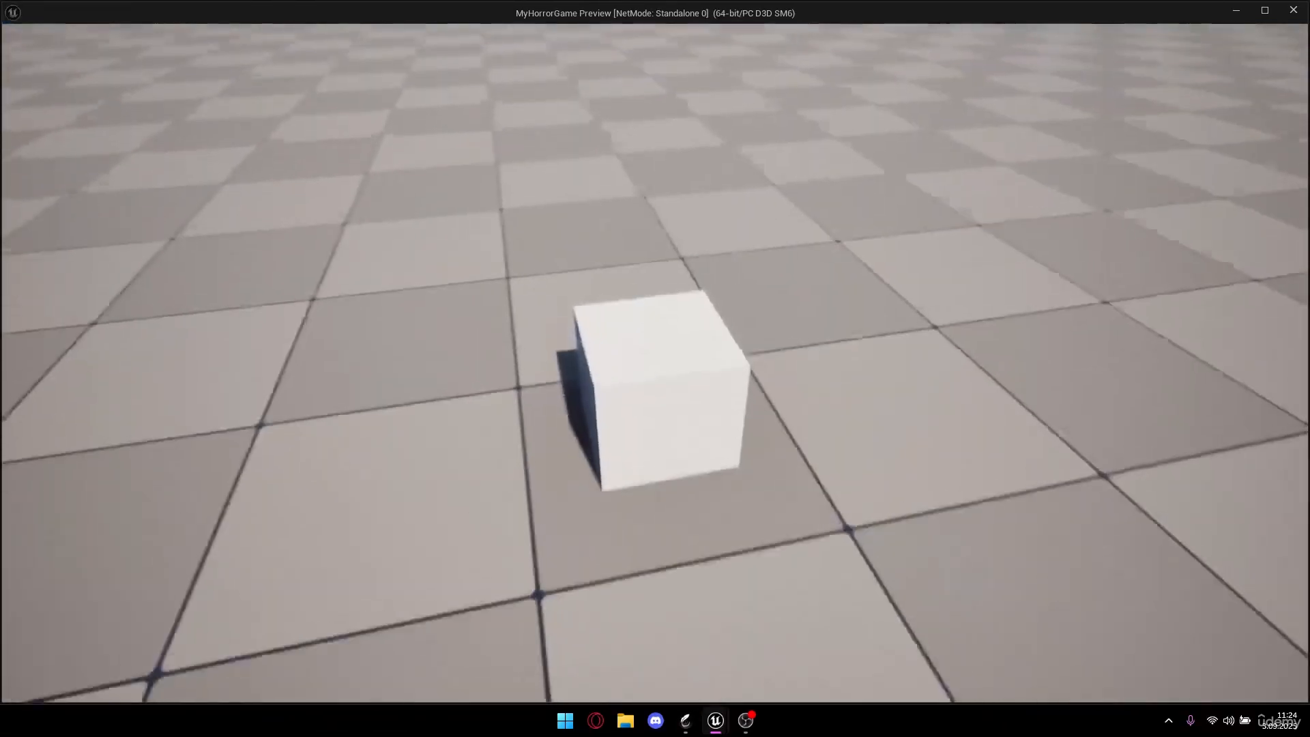
key("Escape")
- Duplicate the upper crosshair visibility group and chain the copy after the upper Set Visibility node, aligned in the same row
scroll(617, 299, "down", 2)
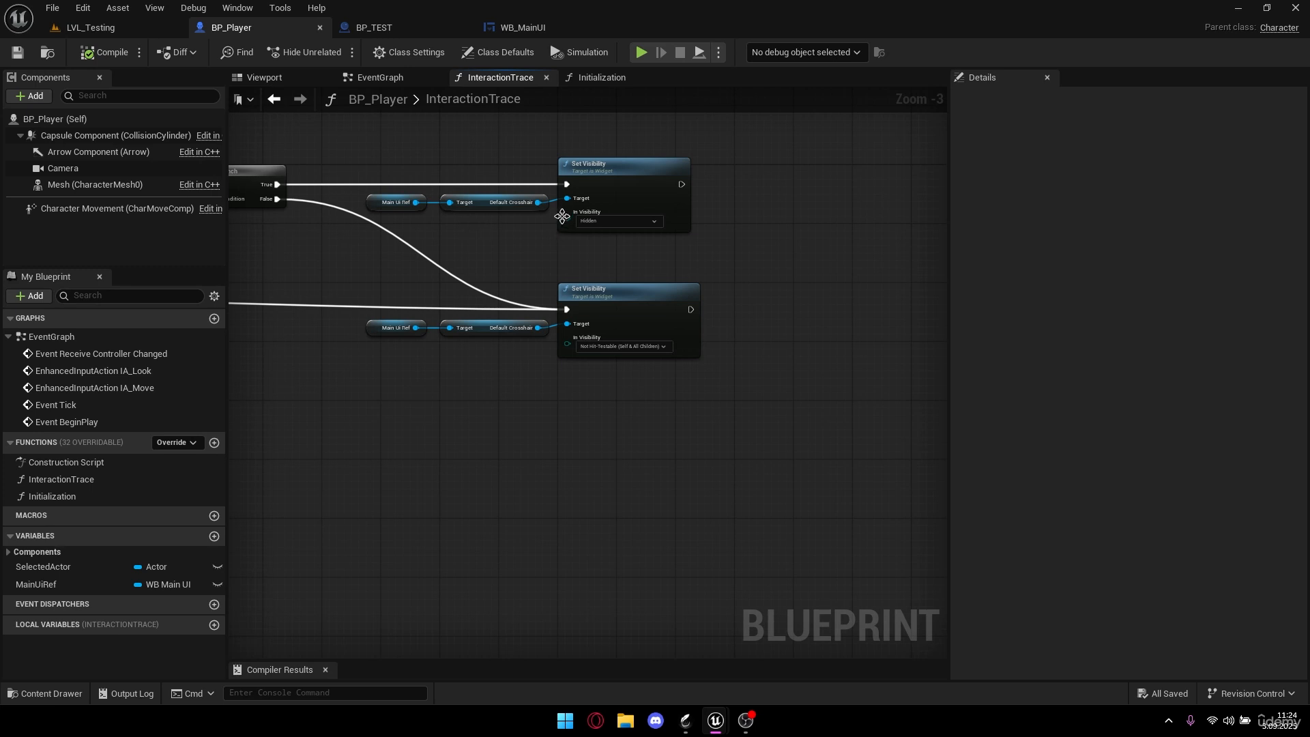
left_click_drag(421, 232, 702, 164)
right_click_drag(784, 217, 650, 225)
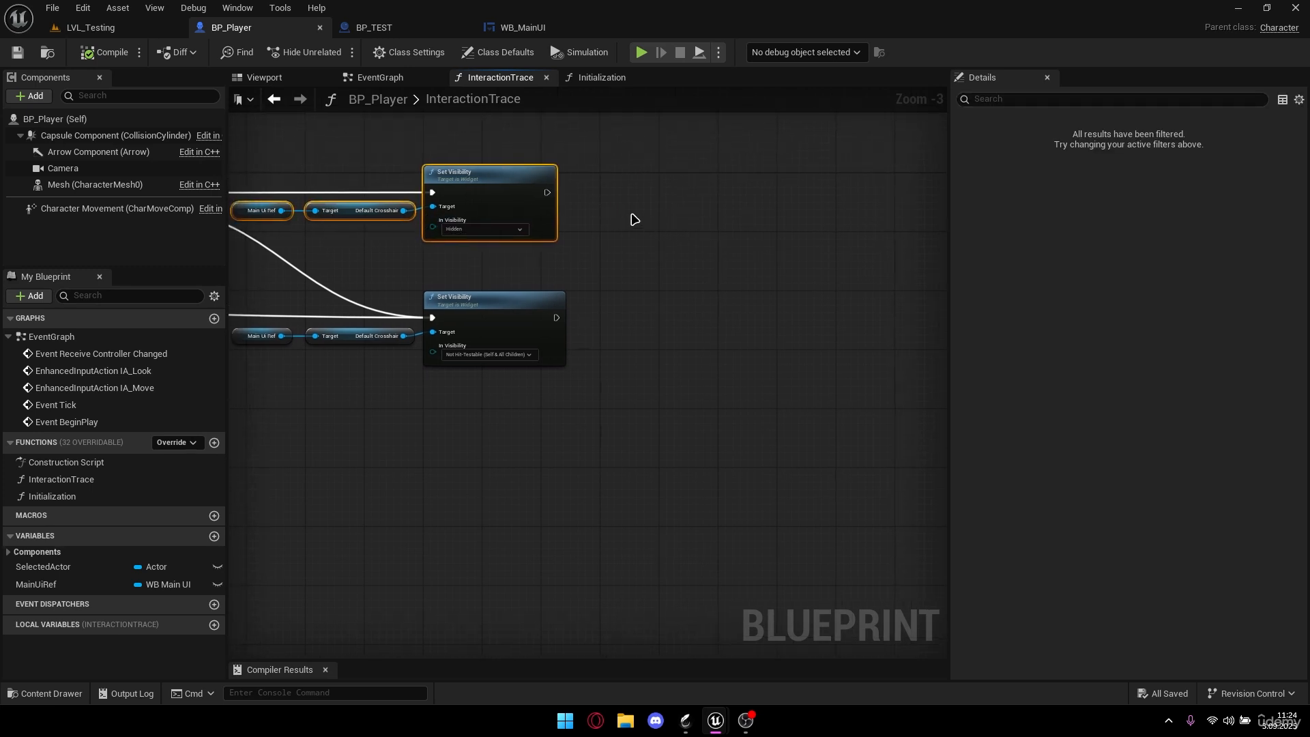
key("ctrl+c")
key("ctrl+v")
left_click_drag(548, 193, 811, 183)
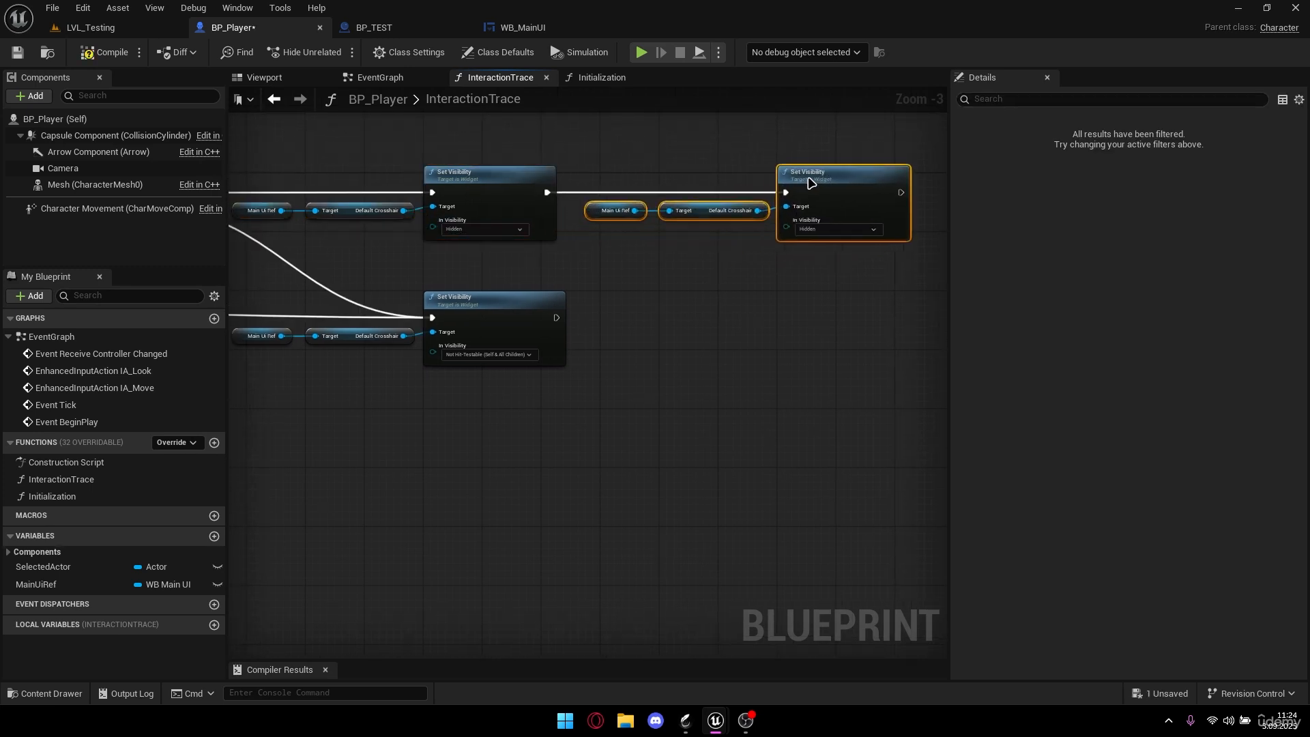
left_click(795, 158)
- Duplicate the lower crosshair visibility group and place the copy beneath the second upper Set Visibility group
left_click_drag(271, 406, 596, 292)
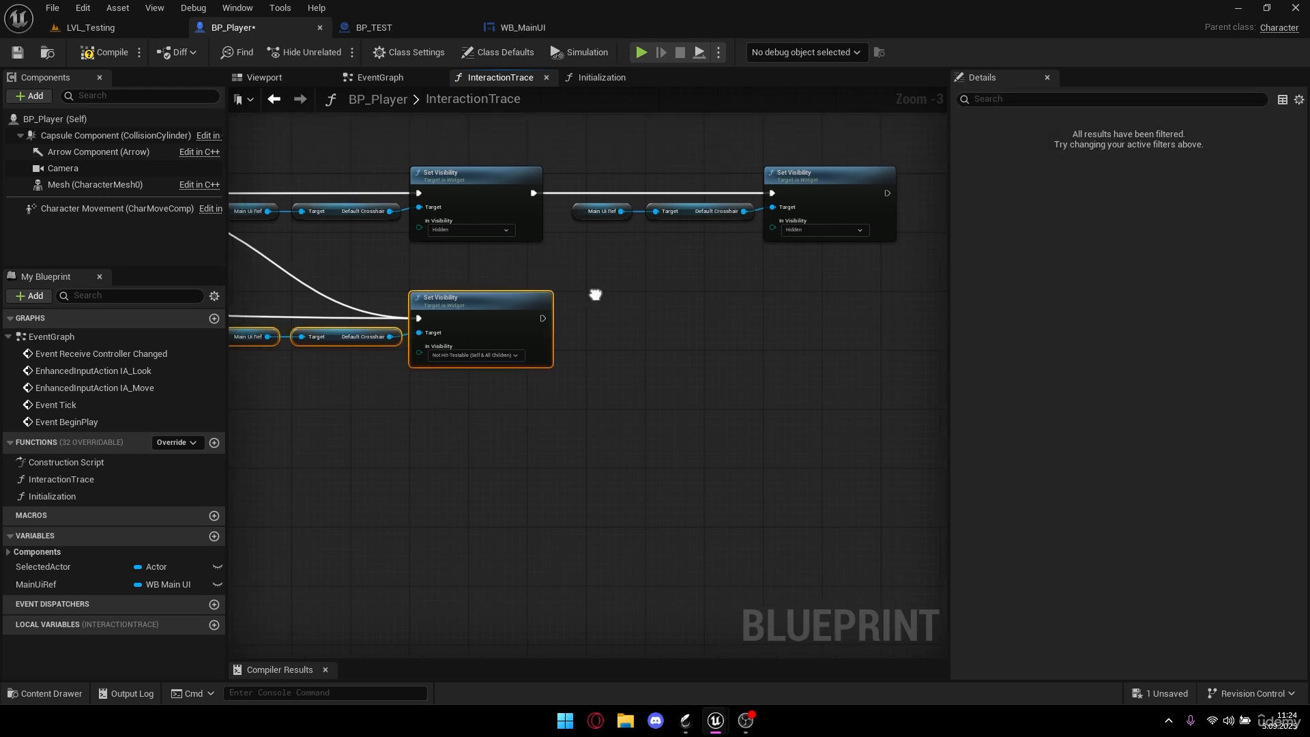
right_click_drag(627, 299, 554, 298)
key("ctrl+c")
key("ctrl+v")
left_click_drag(804, 267, 723, 305)
left_click(722, 276)
- Replace the upper copy's Default Crosshair node with an Interaction Crosshair getter from Main Ui Ref, positioned before Set Visibility
scroll(634, 243, "up", 2)
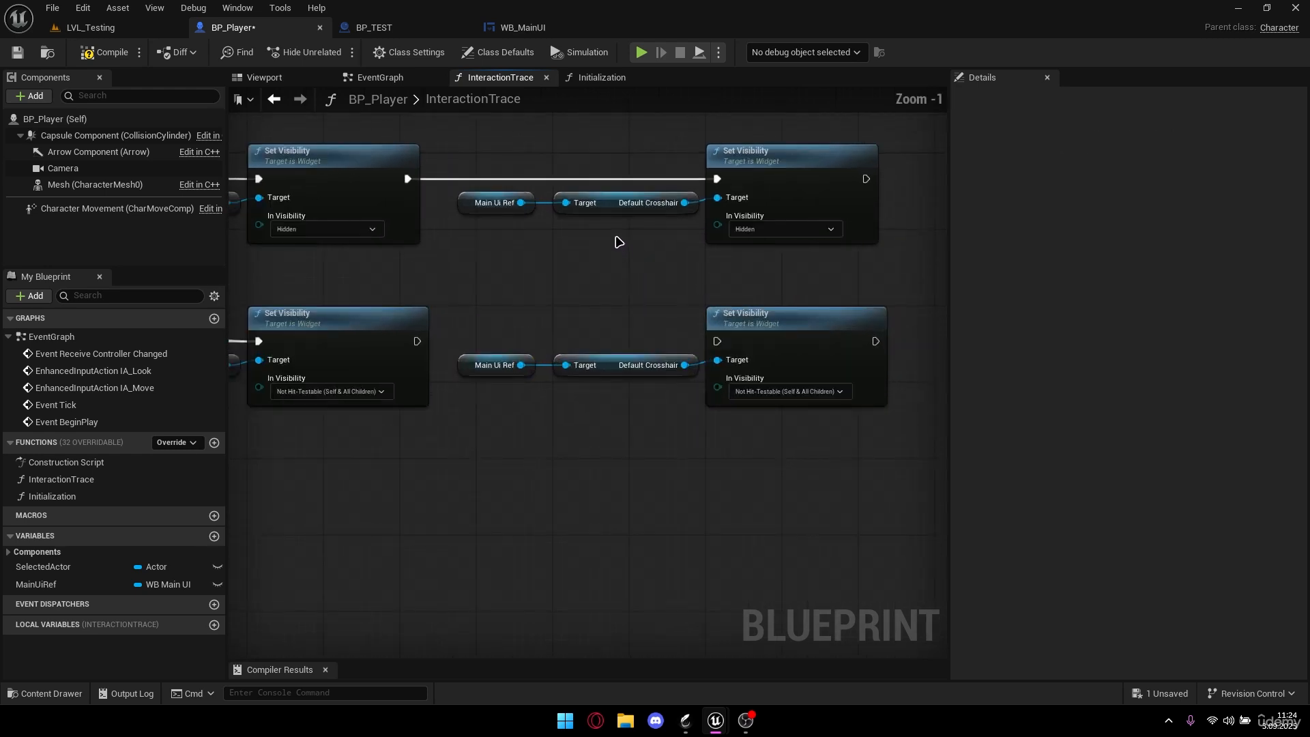
left_click(585, 202)
key("Delete")
left_click_drag(522, 202, 572, 203)
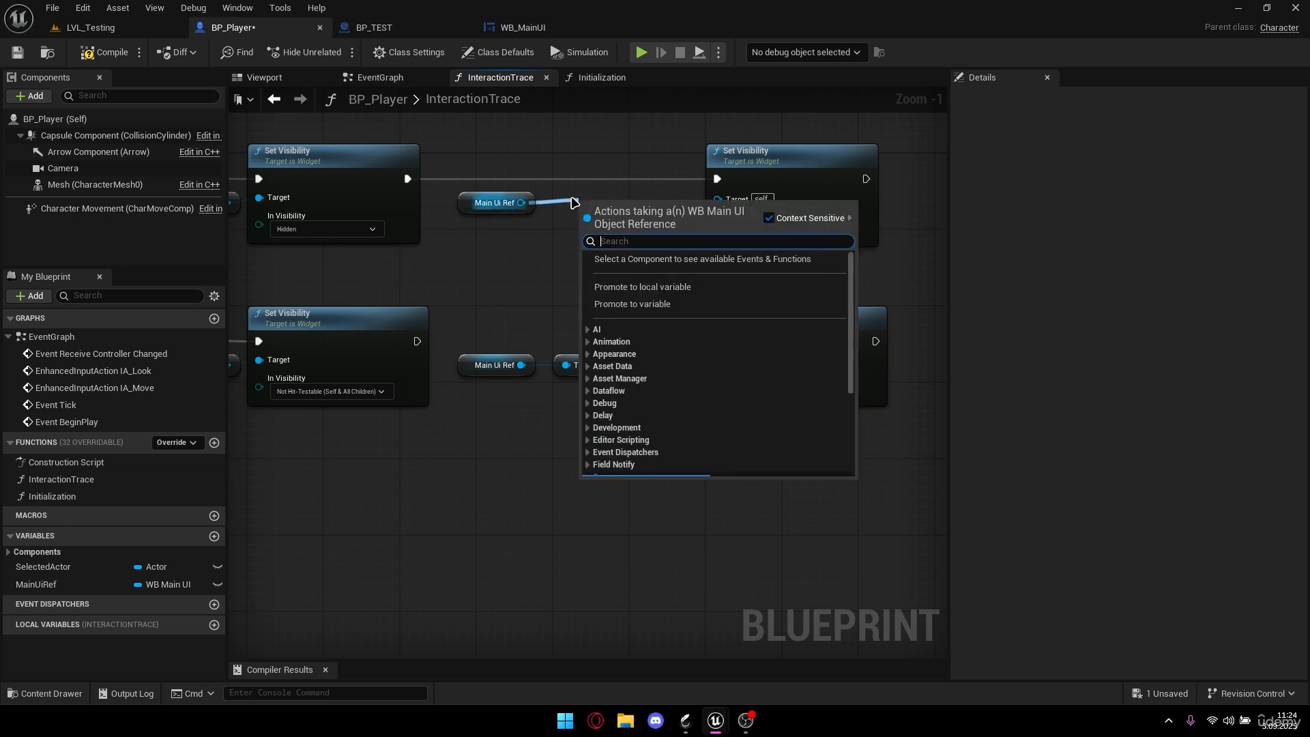
type("intera")
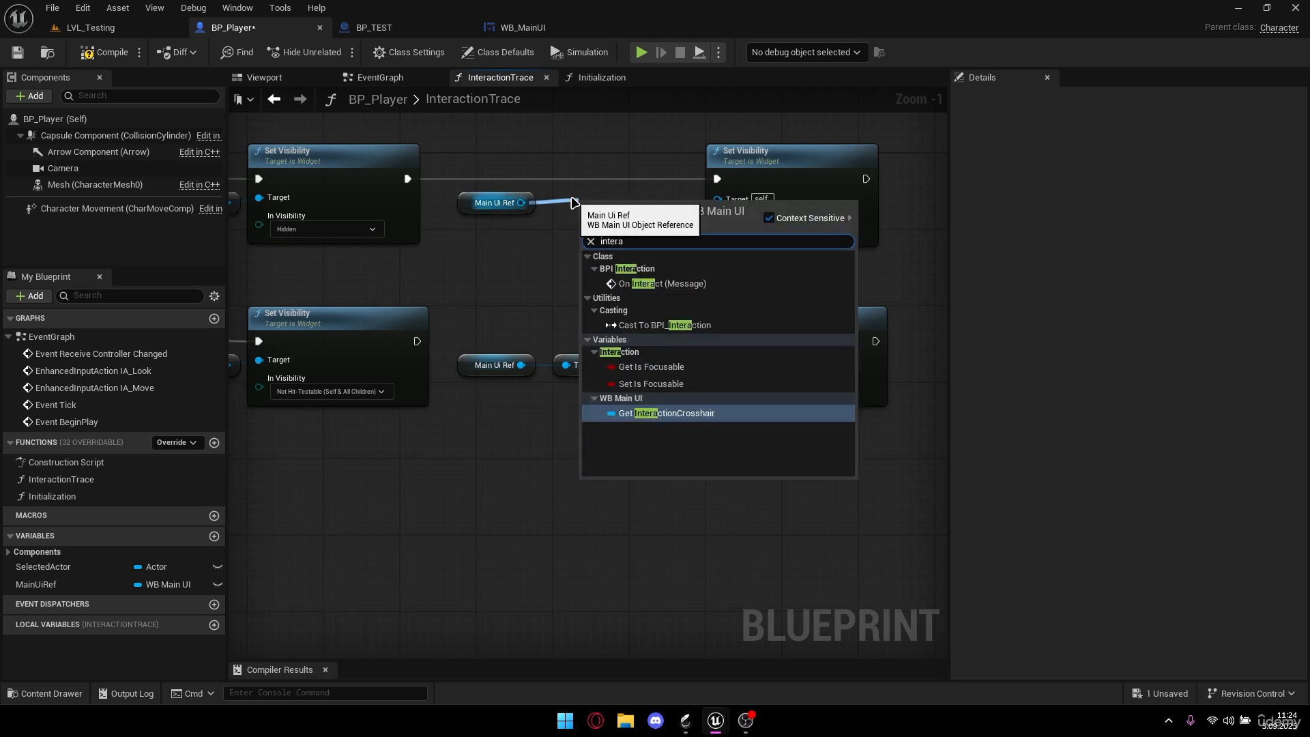
left_click(652, 404)
left_click(657, 413)
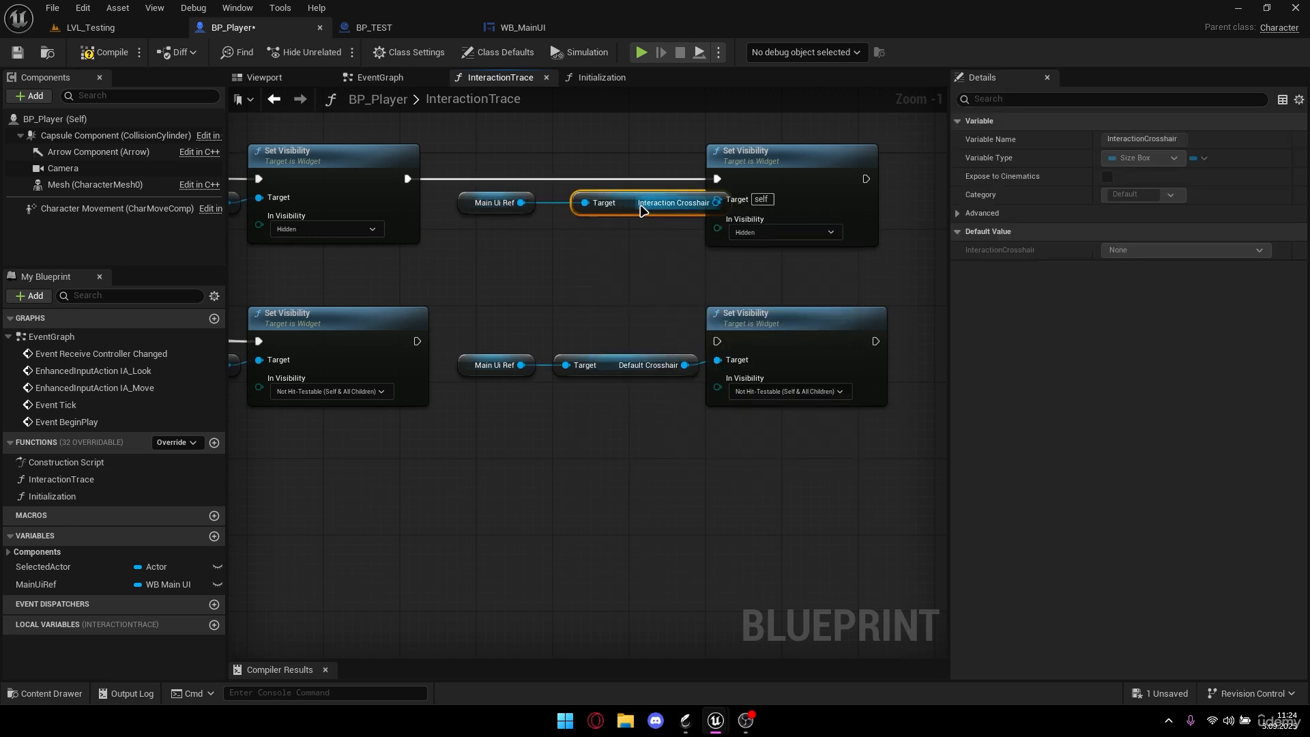
left_click_drag(641, 209, 598, 205)
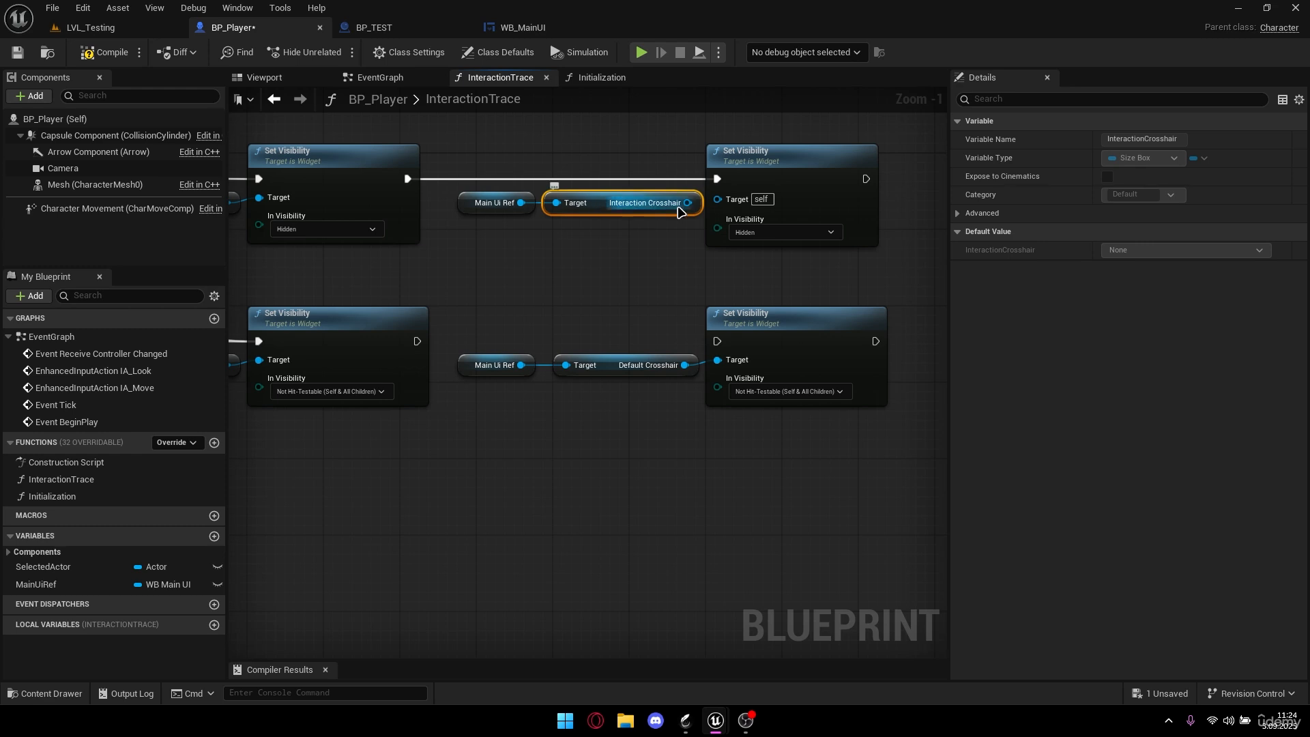
- Connect the upper Interaction Crosshair getter to the second Set Visibility node's Target and shift the getter pair slightly away from it
left_click_drag(687, 202, 717, 199)
left_click_drag(560, 229, 512, 205)
left_click_drag(598, 205, 588, 204)
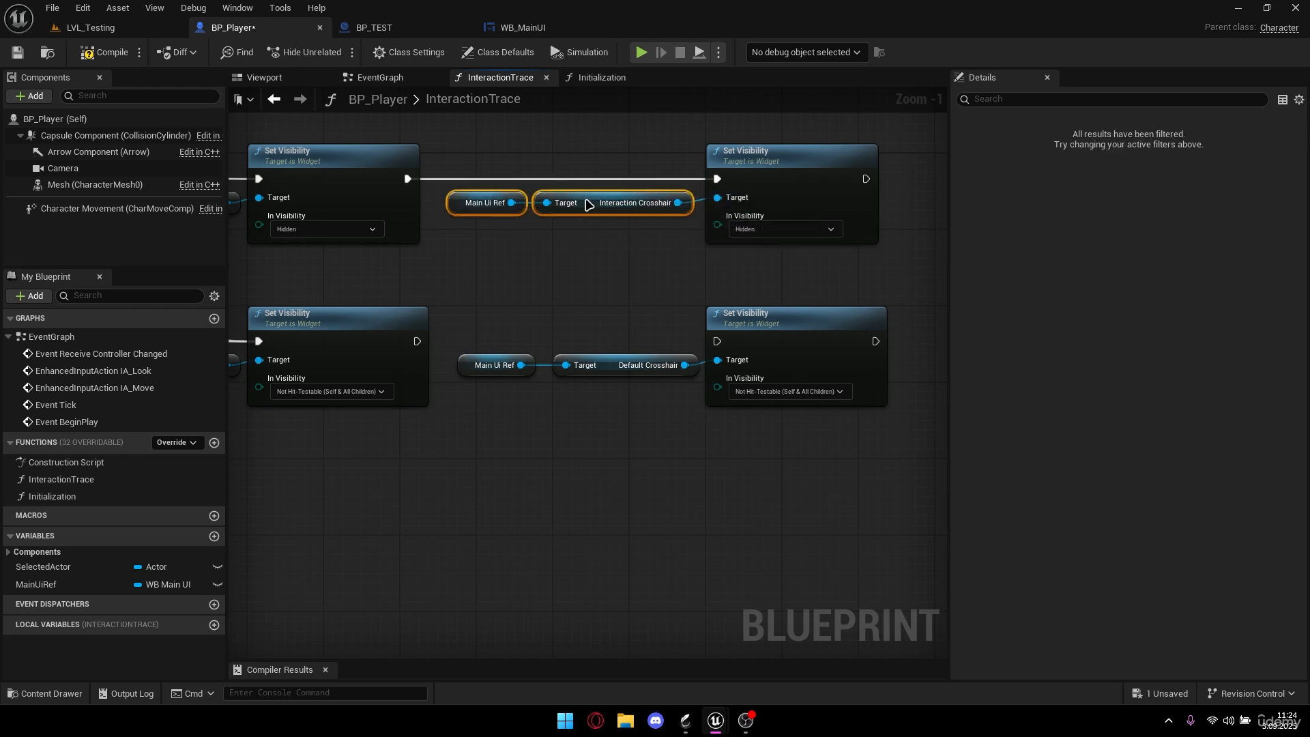
- Replace the lower row's Default Crosshair getters with a copy of the Interaction Crosshair pair, wiring the second Set Visibility's Target and execution input
left_click_drag(527, 399, 573, 354)
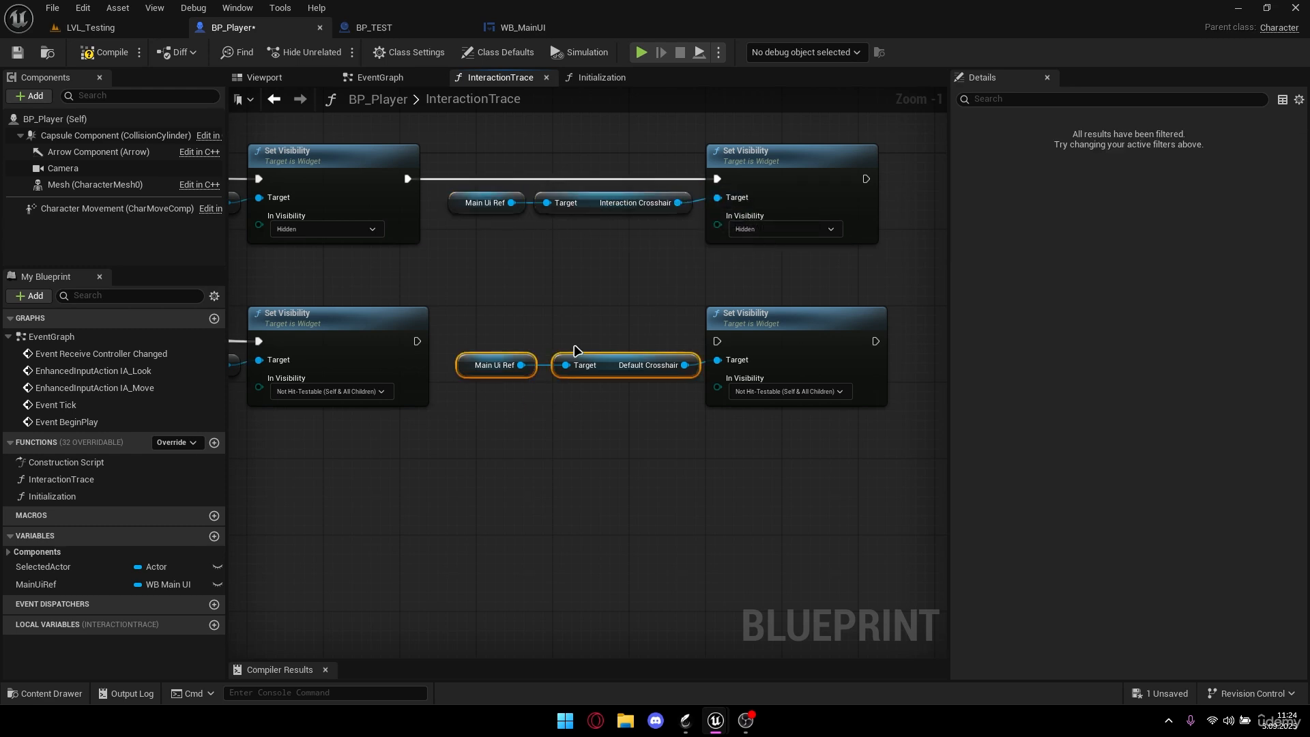
key("Delete")
left_click_drag(489, 238, 566, 203)
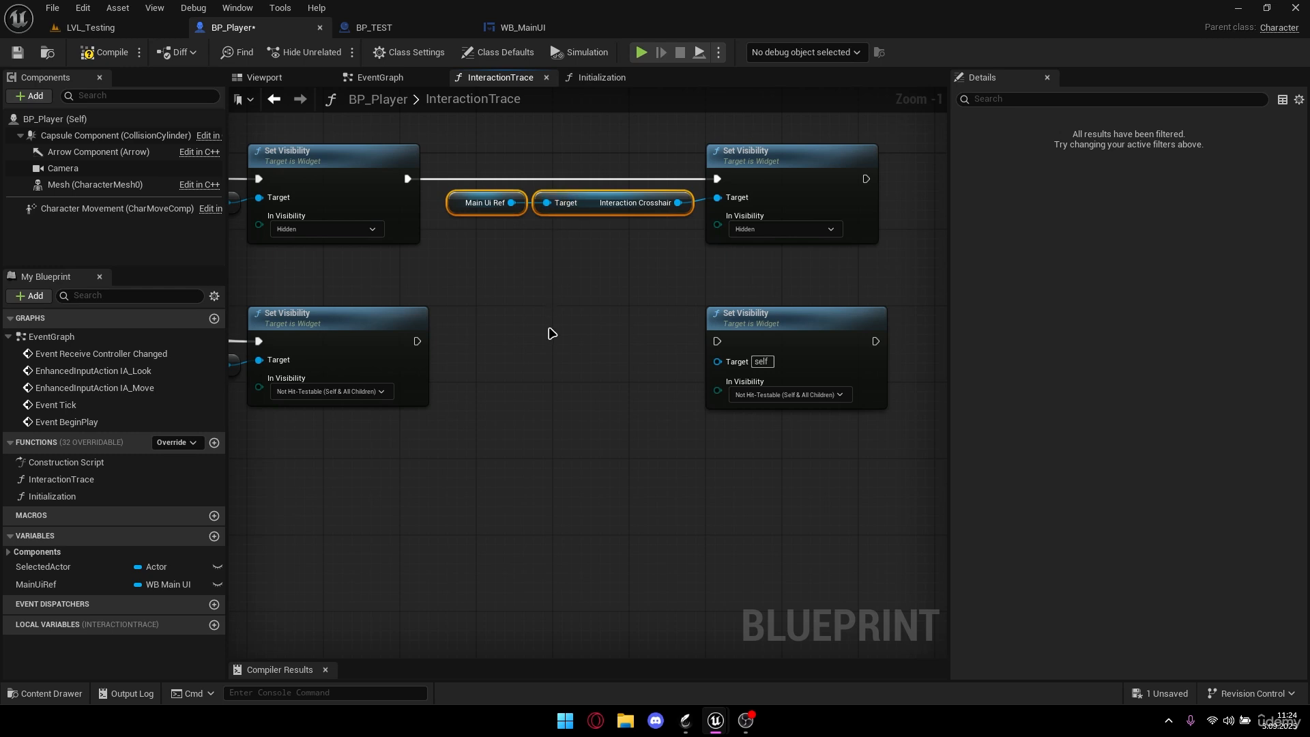
key("ctrl+c")
key("ctrl+v")
left_click_drag(634, 336, 569, 365)
left_click_drag(668, 365, 717, 365)
left_click_drag(586, 371, 586, 380)
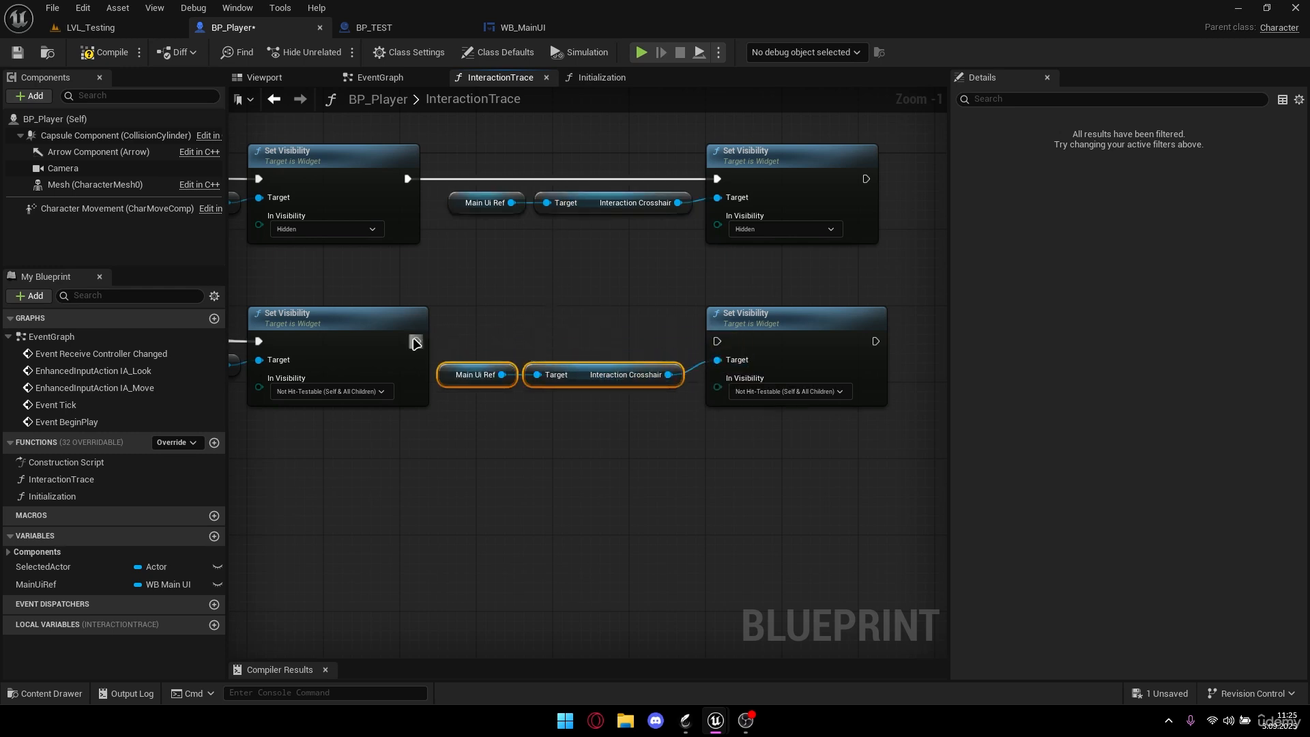
left_click_drag(416, 341, 716, 341)
- Set the Interaction Crosshair visibility to Not Hit-Testable (Self & All Children) in the upper row and Hidden in the lower row
left_click(766, 231)
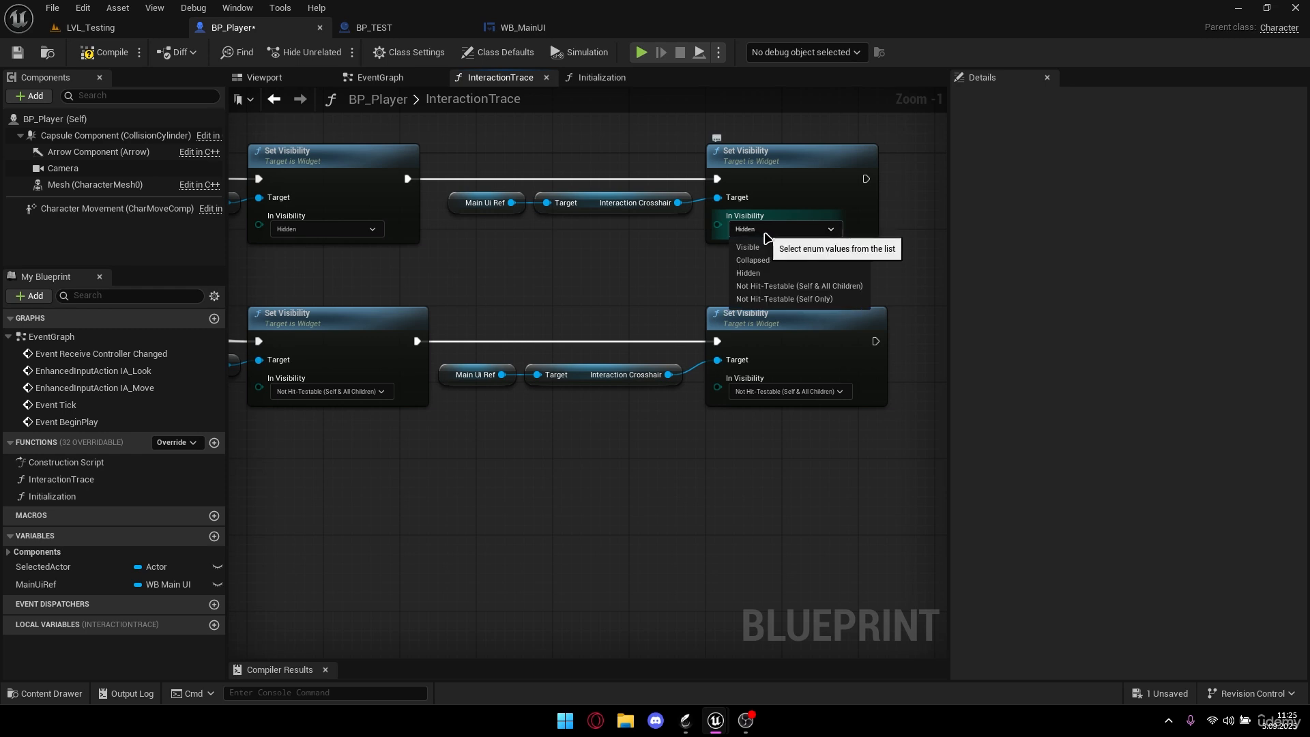
left_click(779, 288)
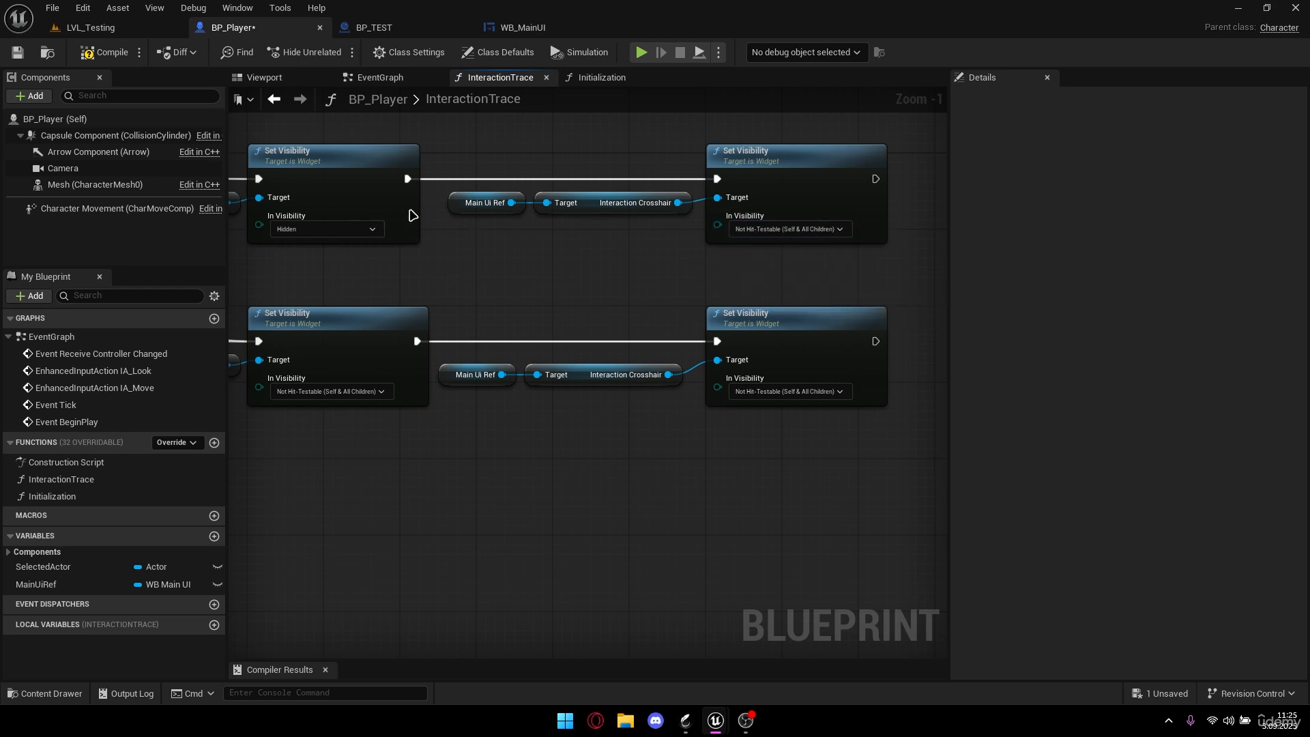
left_click(778, 391)
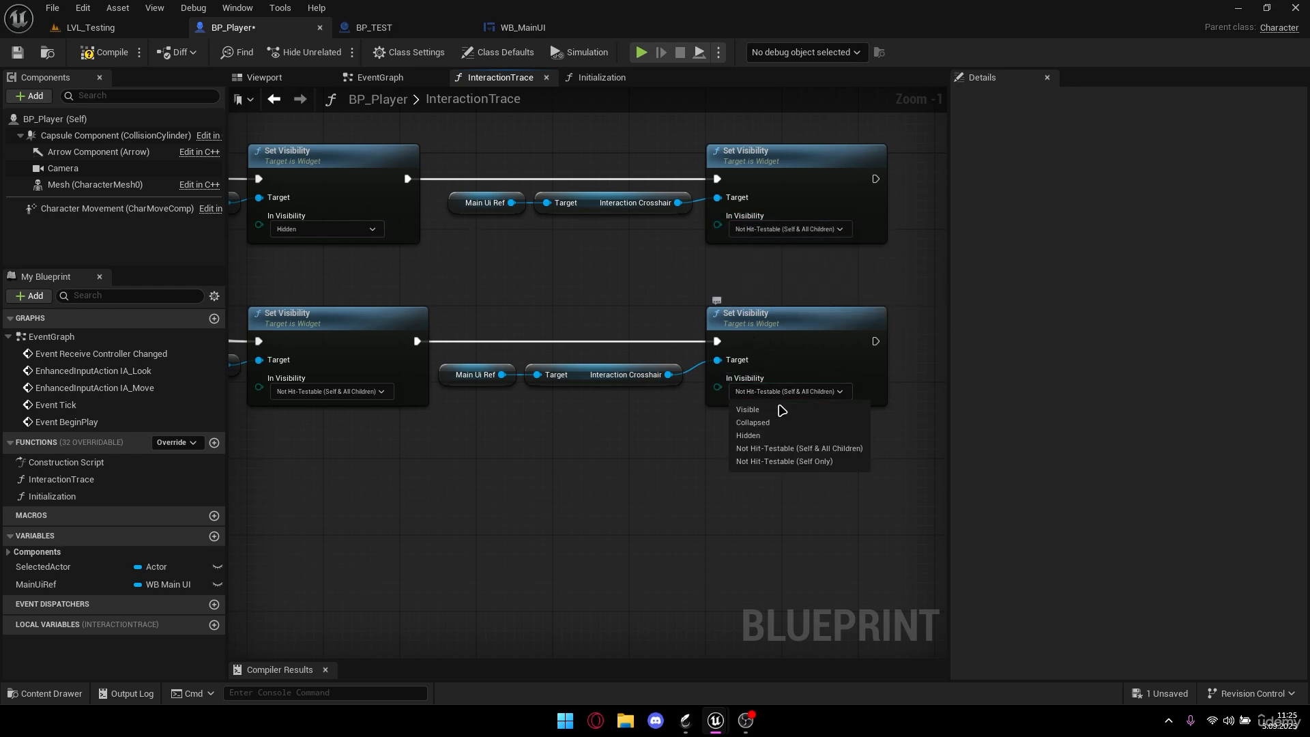
left_click(760, 435)
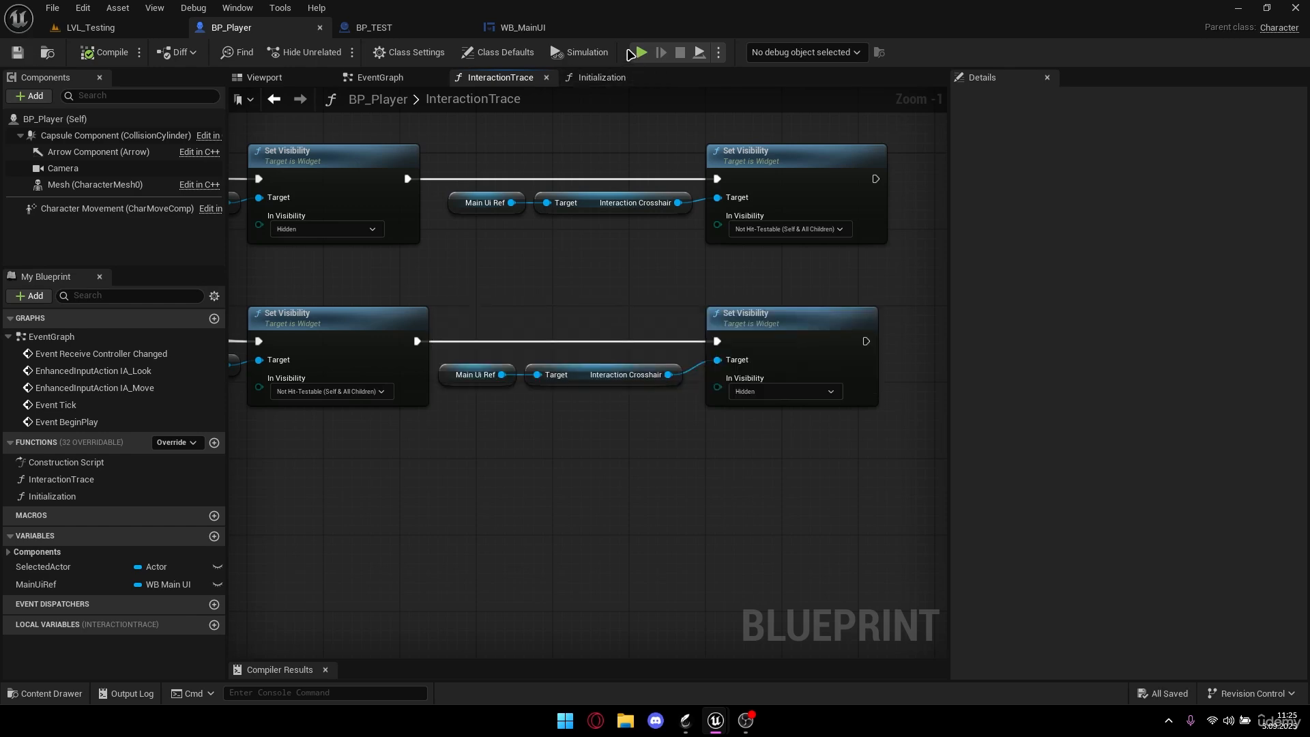
- Run the game preview and walk toward the cube to check the crosshair switching
left_click(642, 53)
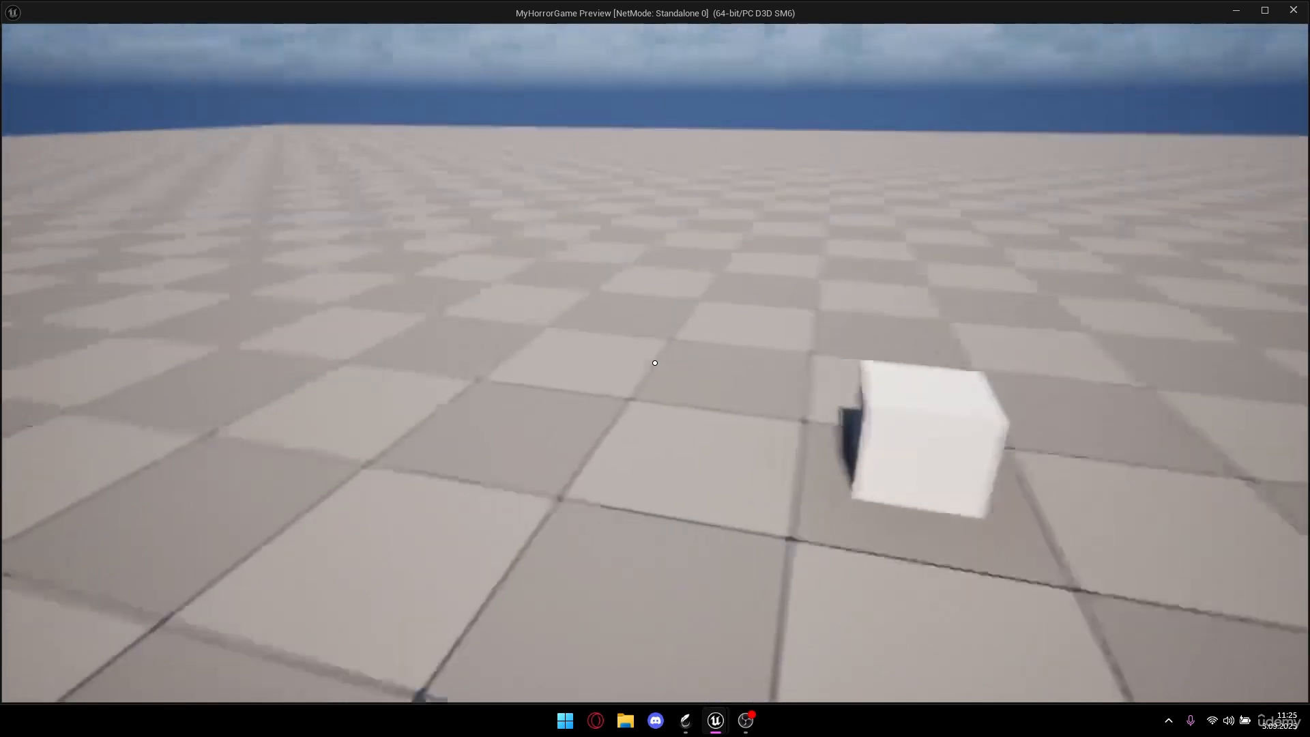
key("w")
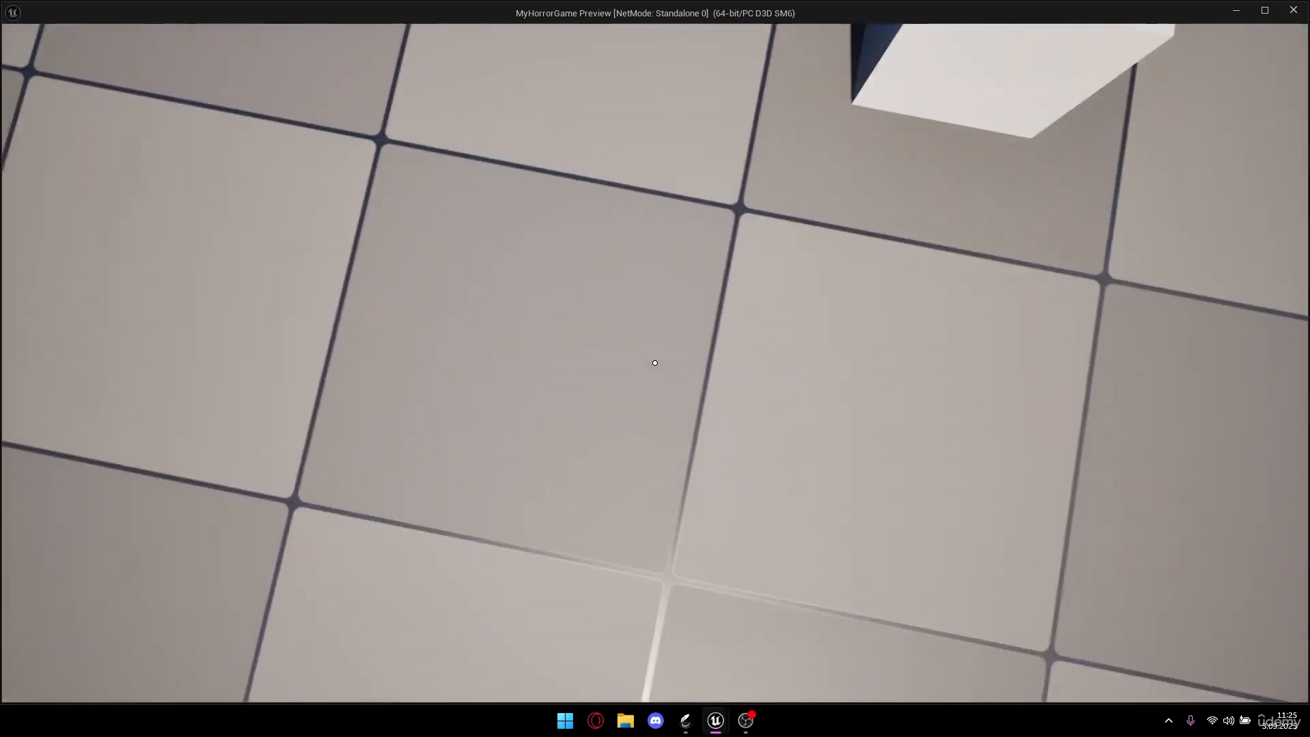